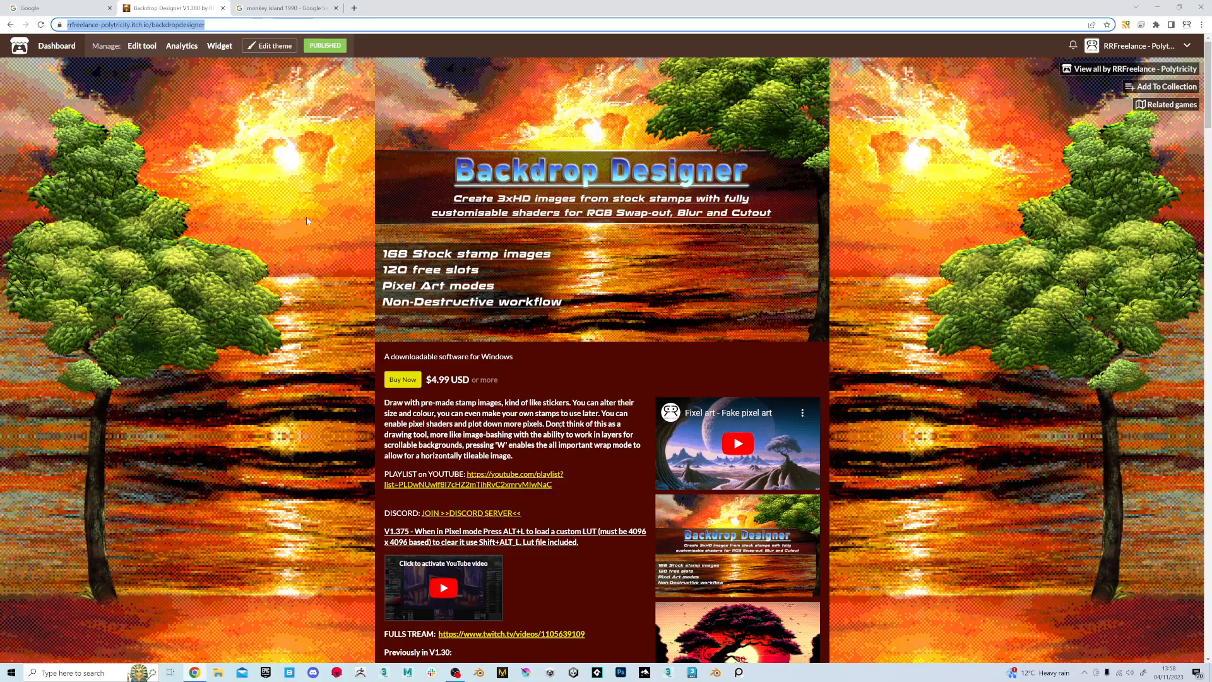
Step: Browse the monkey island 1990 image results and preview several game screenshots as candidates for conversion
left_click(274, 8)
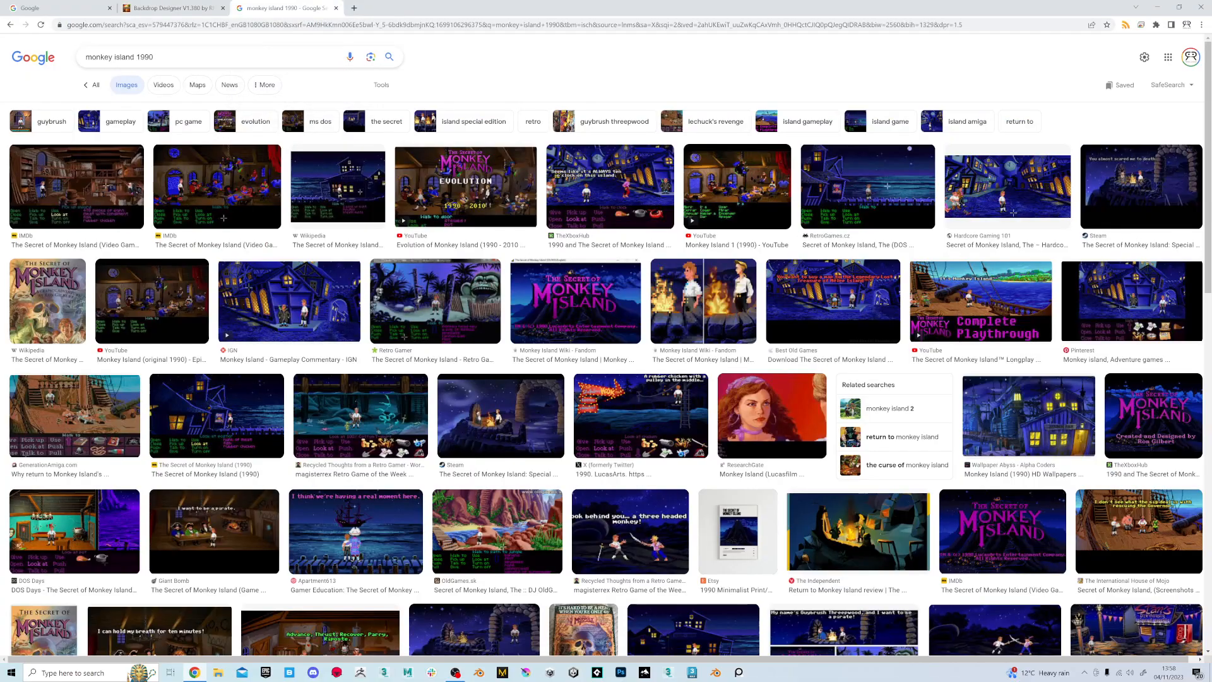
left_click(455, 322)
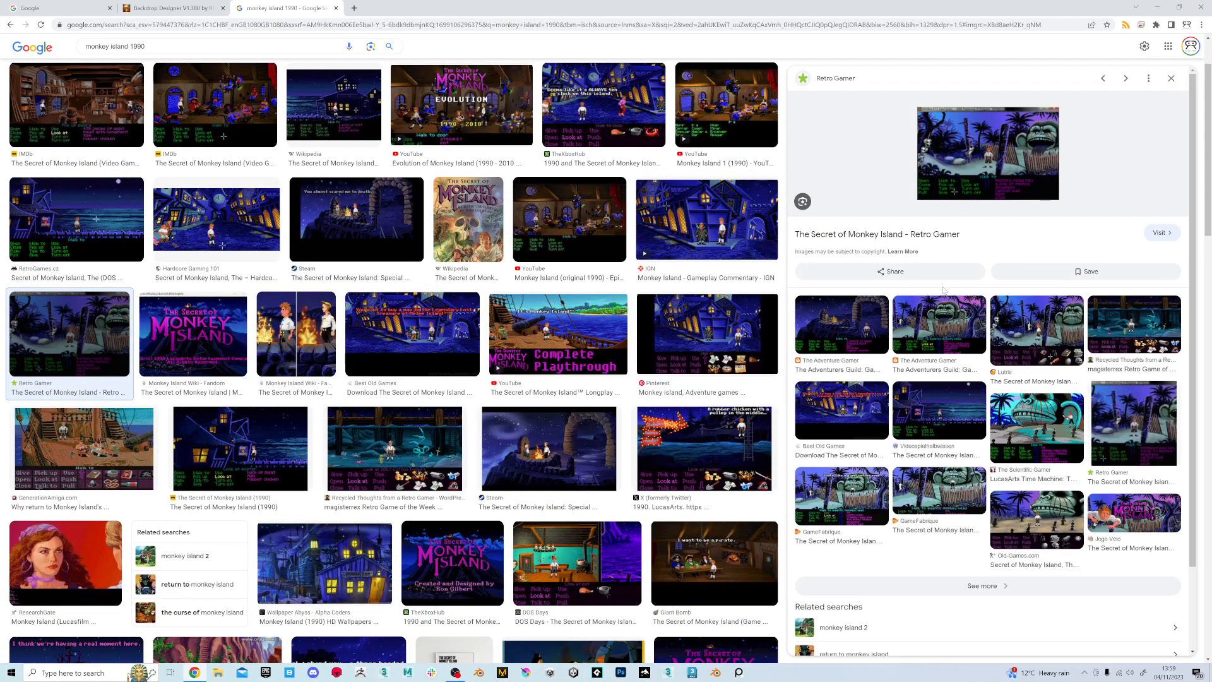
left_click(1041, 341)
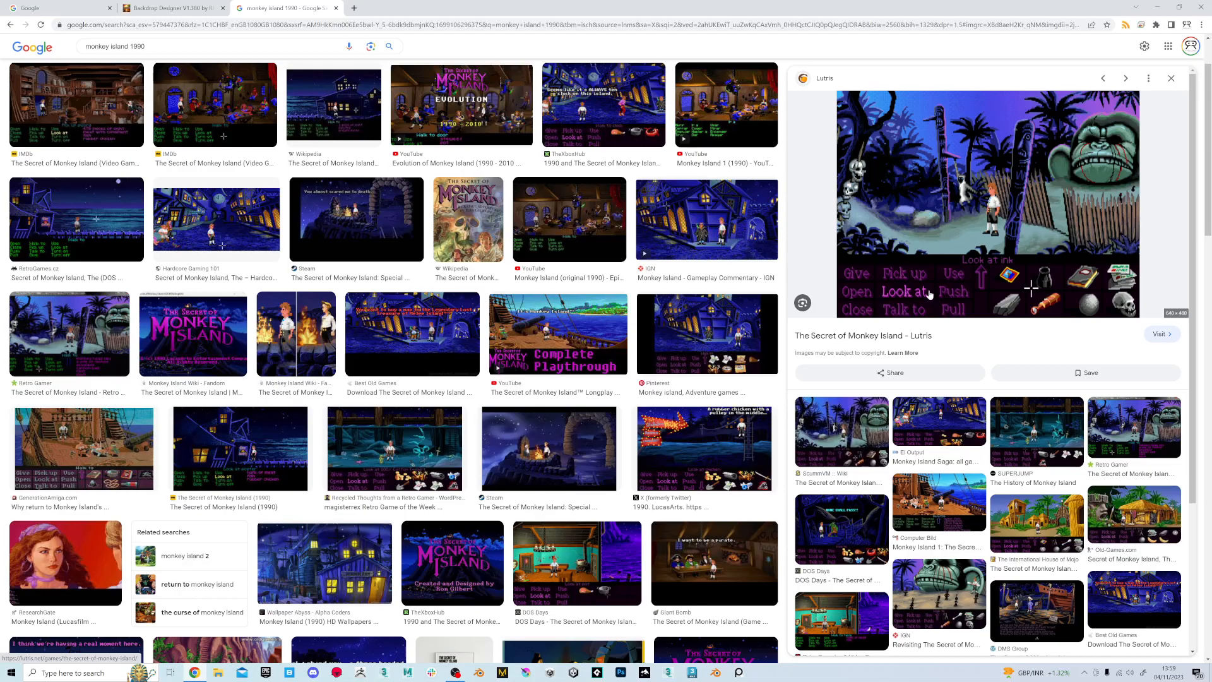
left_click(1042, 417)
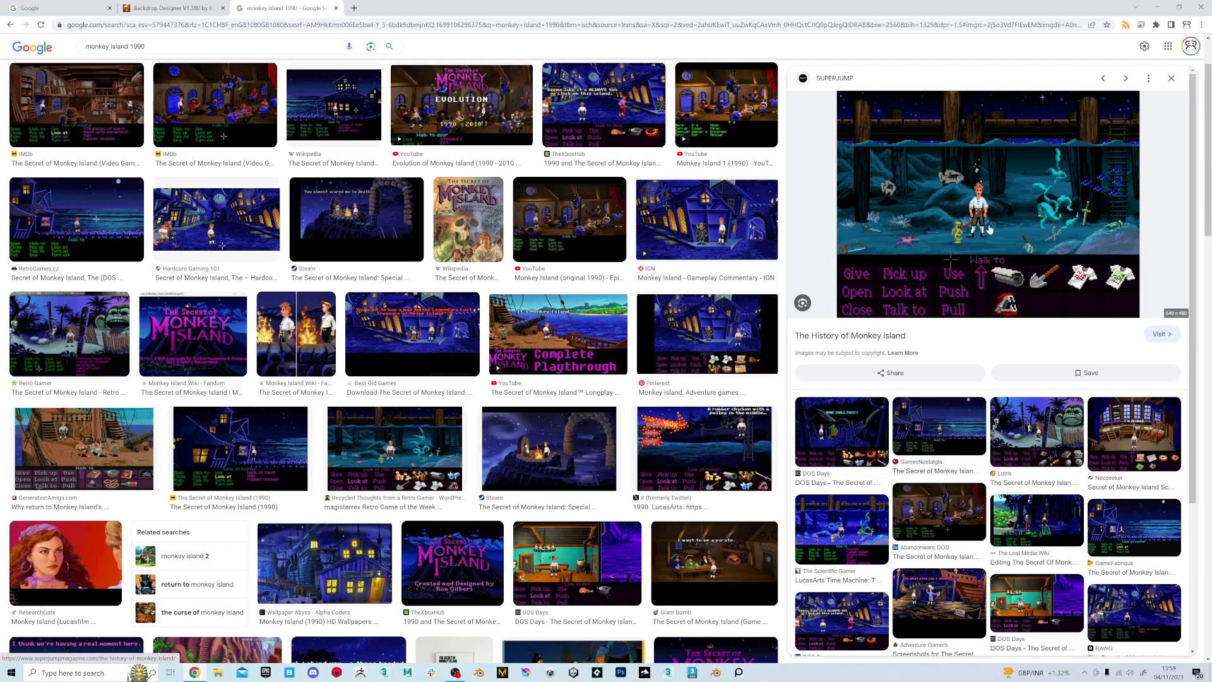
left_click(1129, 437)
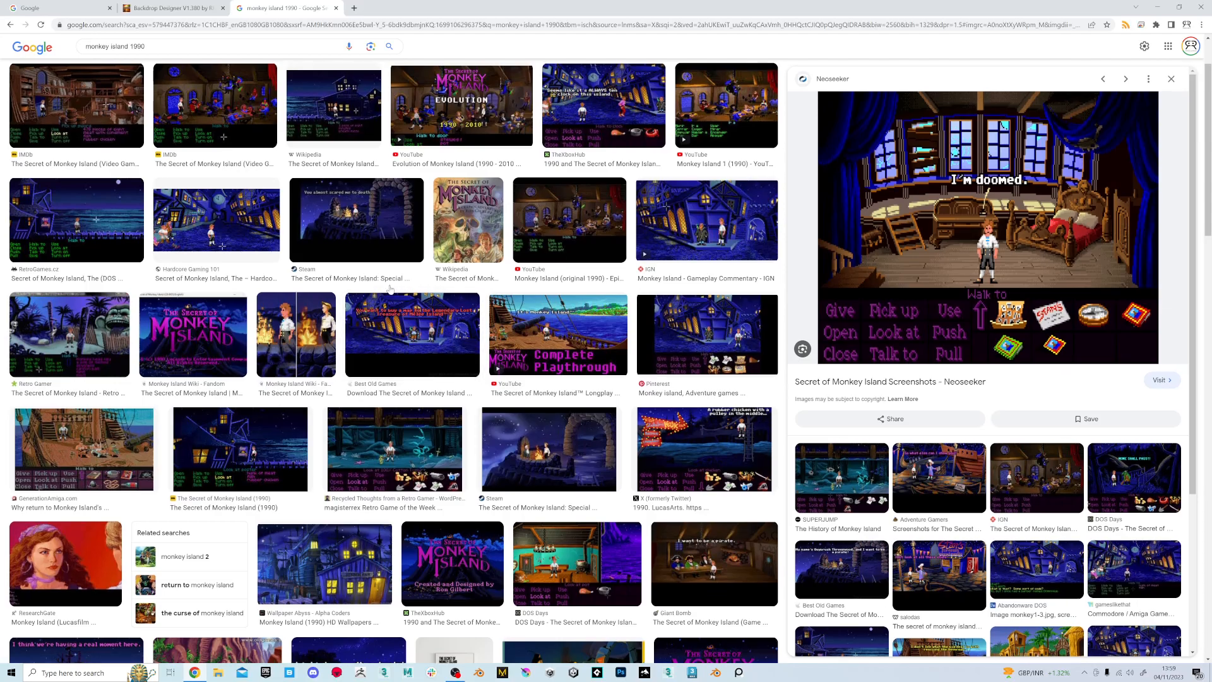
scroll(390, 288, "up", 1)
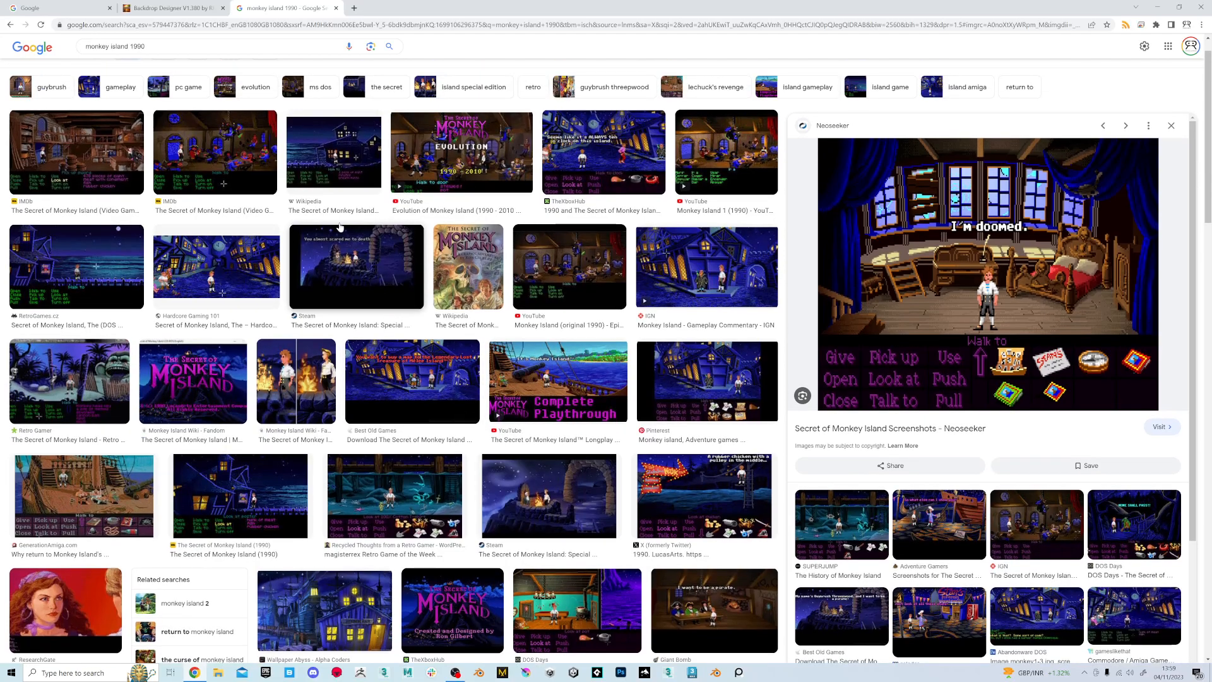
Step: Save the IMDb screenshot of the shop interior as a JPEG image in the Desktop folder
left_click(108, 172)
right_click(976, 255)
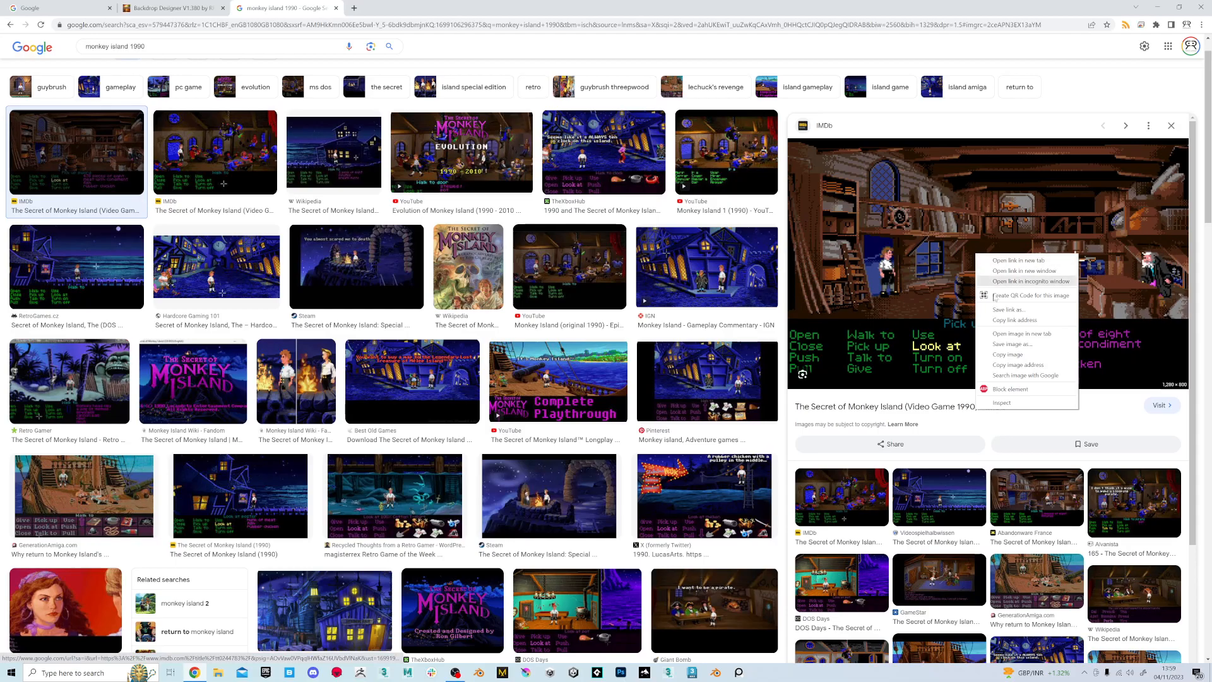
left_click(1016, 344)
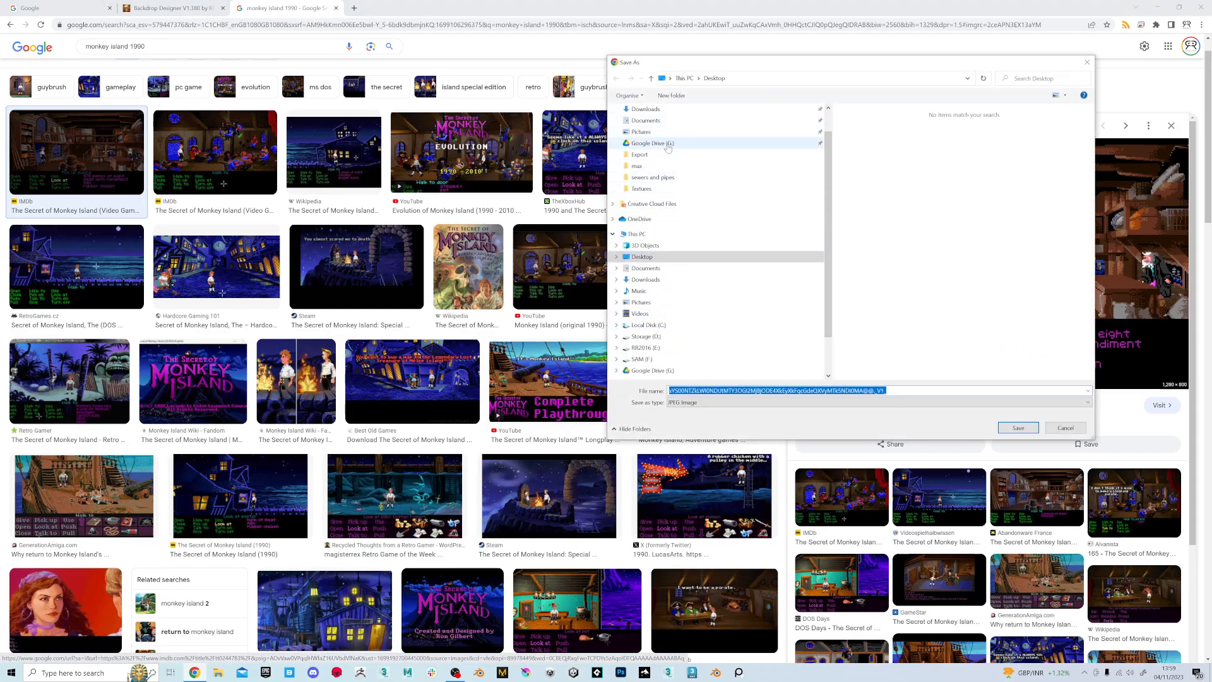
scroll(669, 146, "up", 1)
left_click(642, 128)
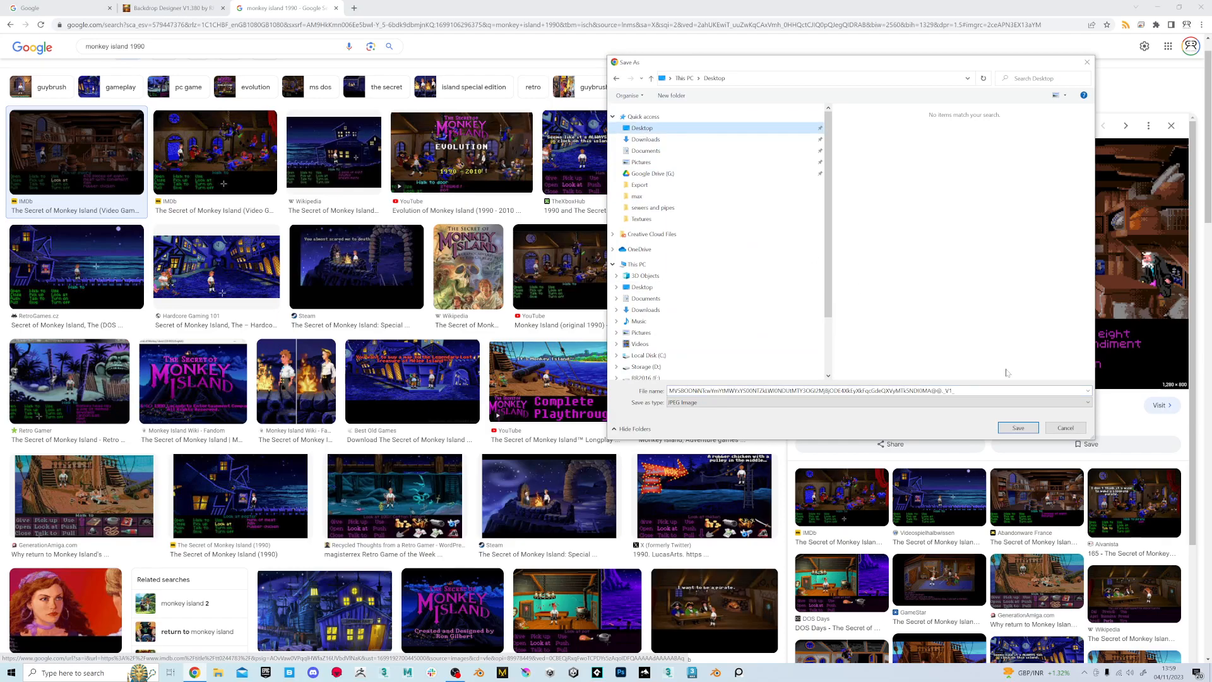
left_click(1018, 427)
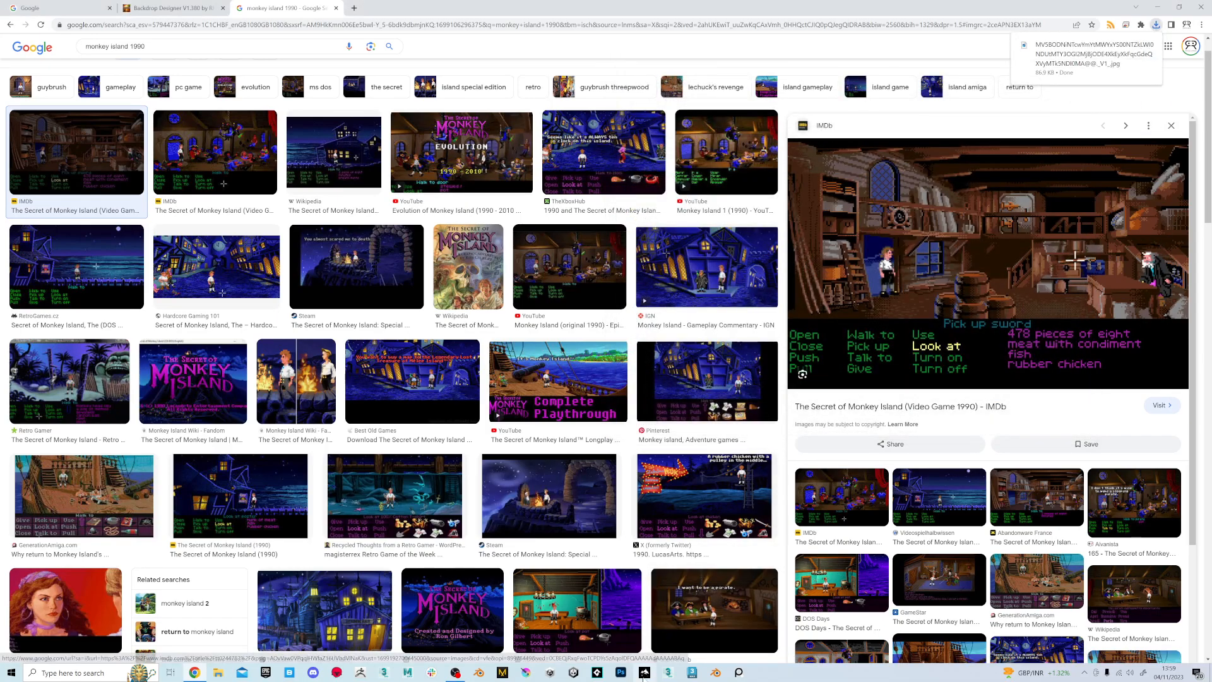
Step: Switch to Backdrop Designer and import the saved screenshot from the Desktop into the first empty brush slot of User 1
left_click(643, 674)
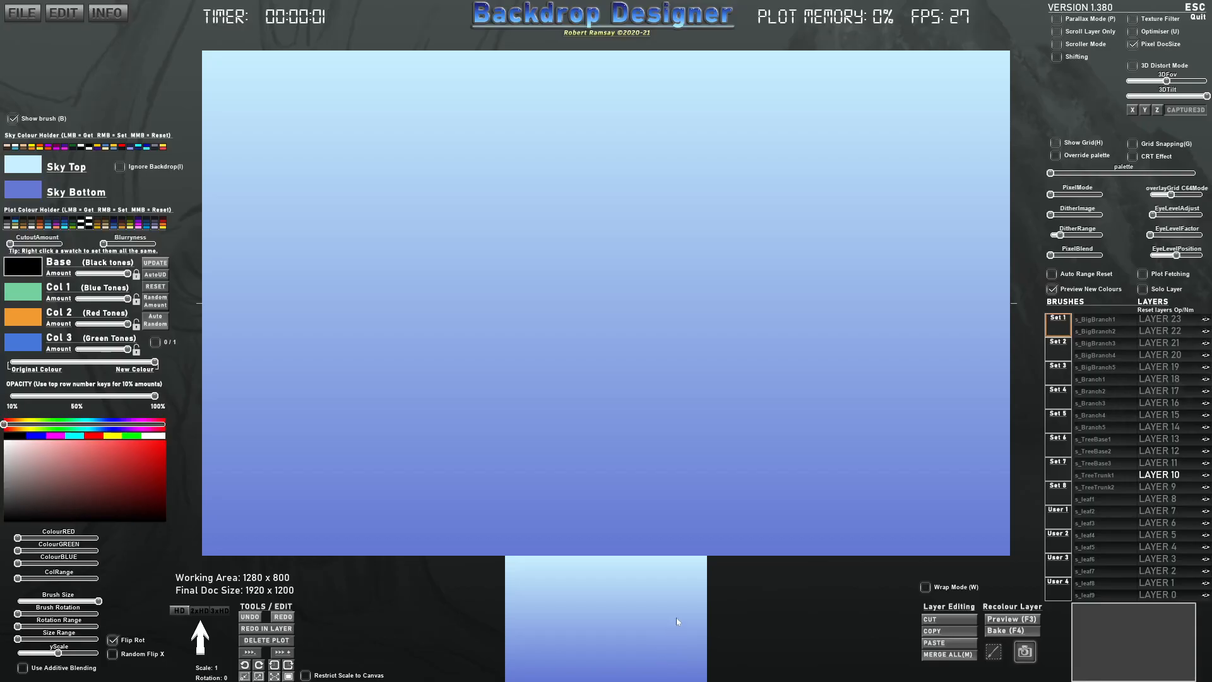
left_click(1063, 519)
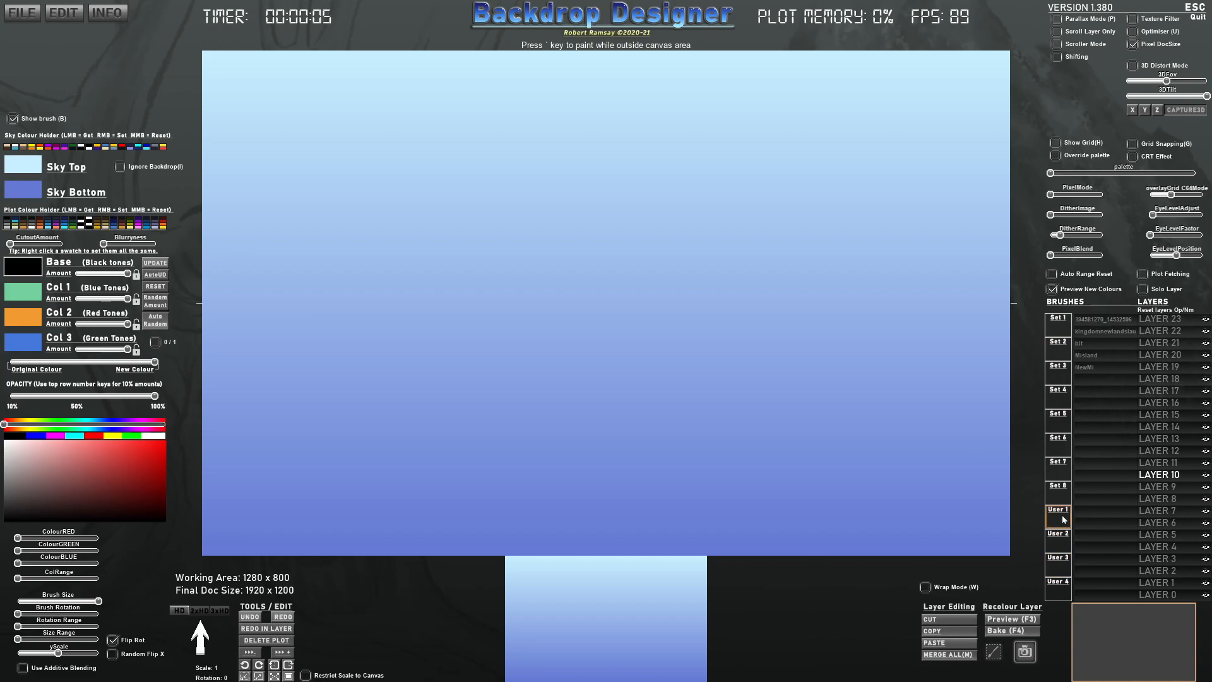
left_click(1088, 381)
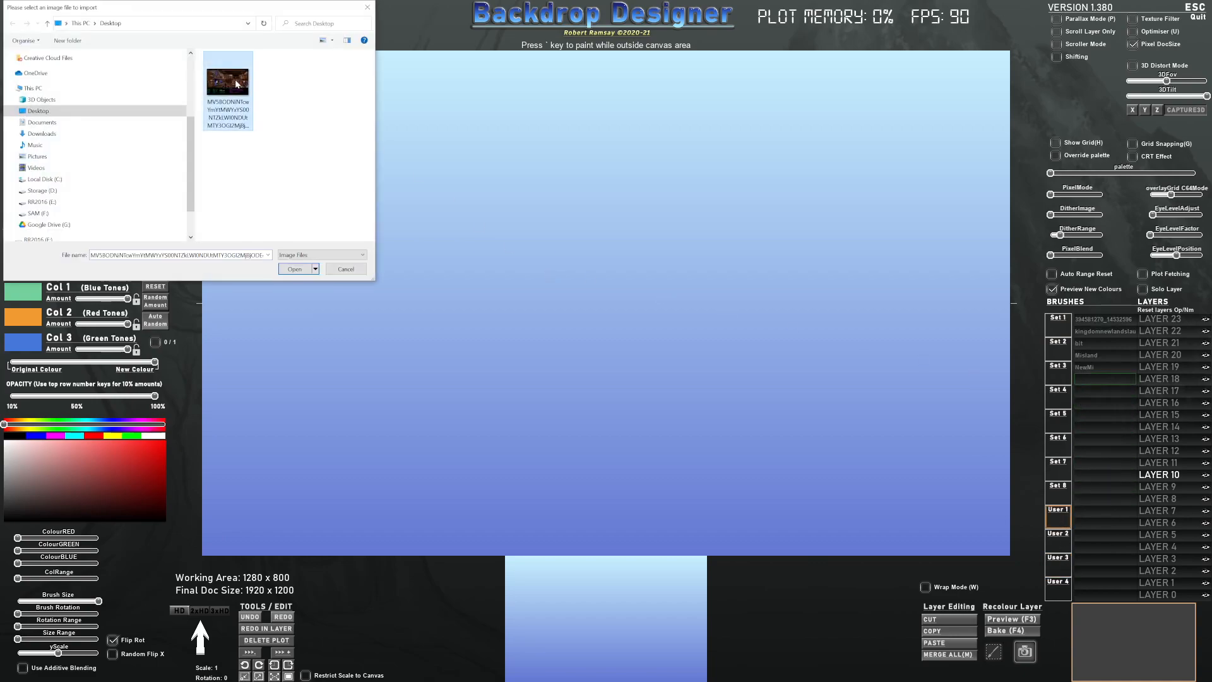
double_click(236, 84)
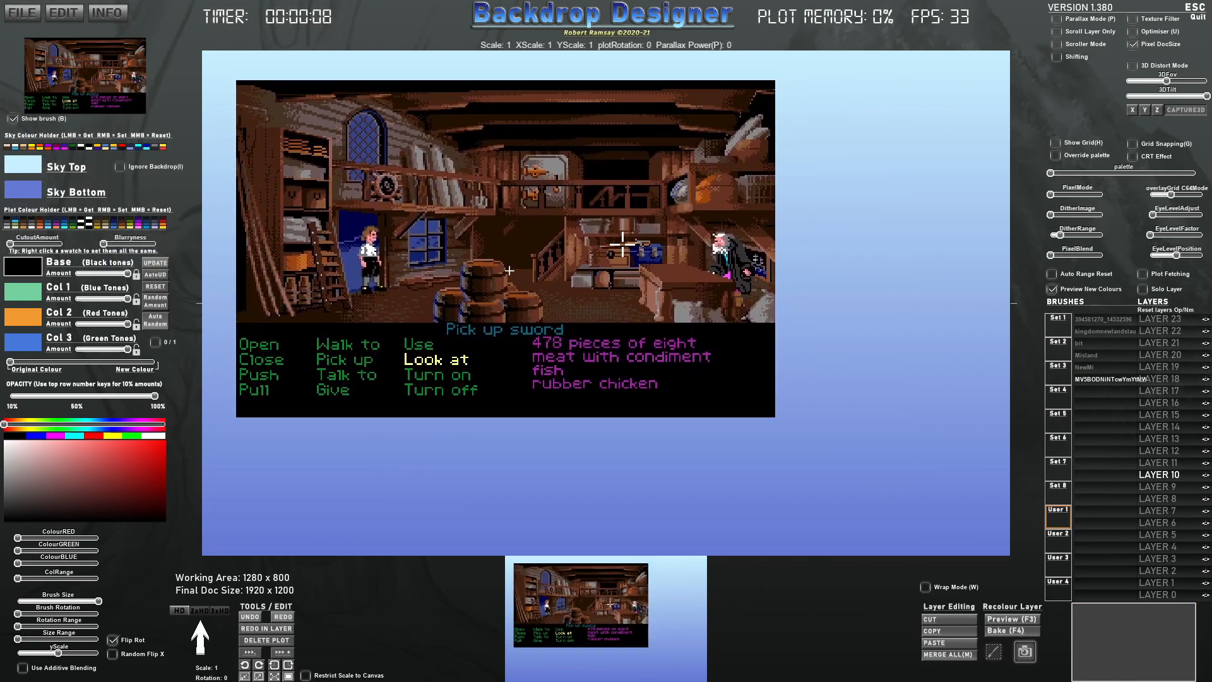
Step: Stamp several overlapping copies of the imported screenshot across the canvas at scale 1
left_click(524, 268)
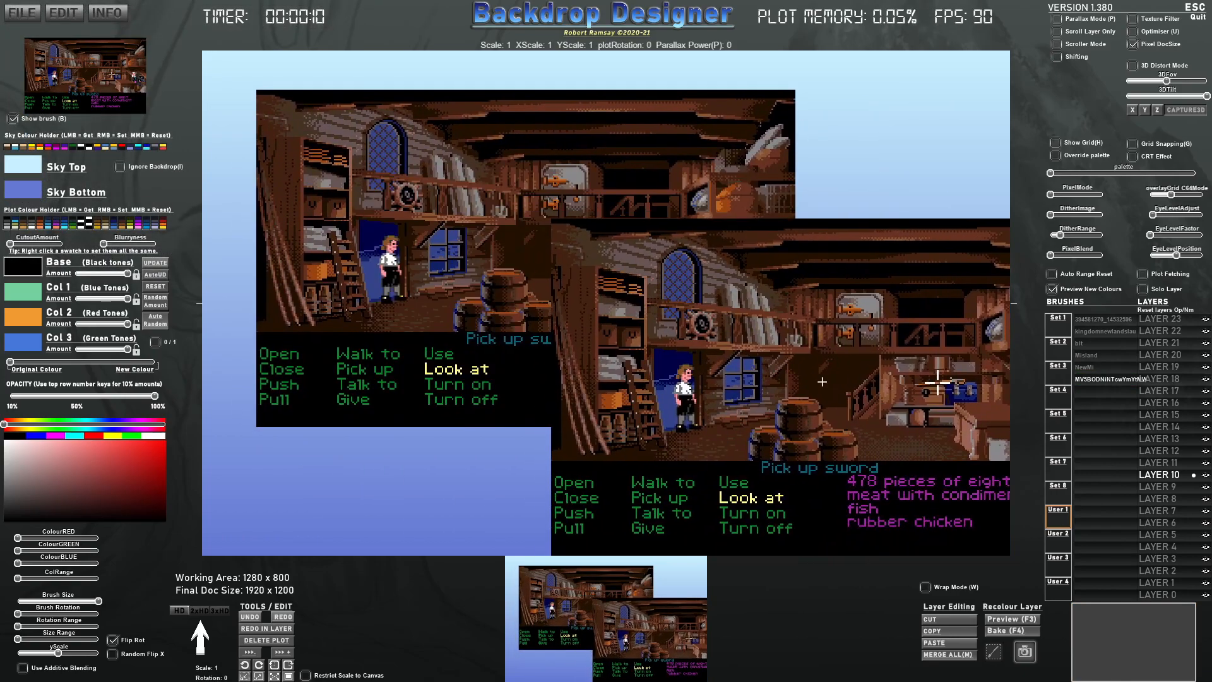
left_click(818, 357)
left_click(535, 458)
left_click(819, 534)
left_click(887, 323)
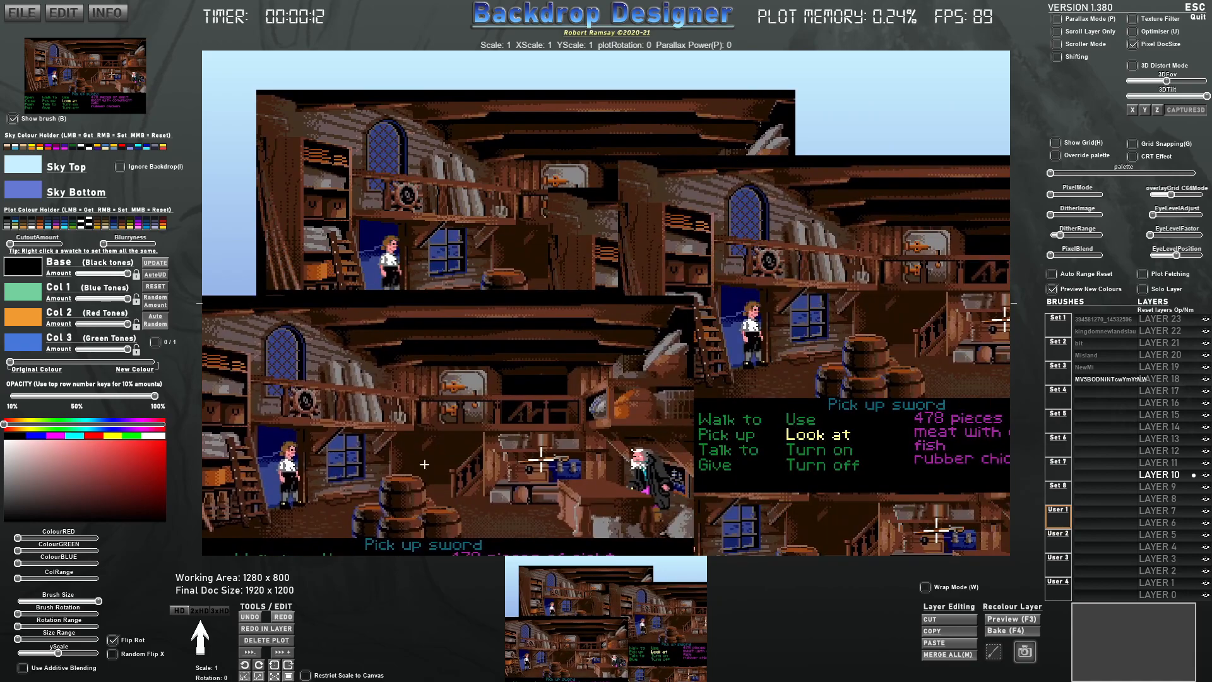
Step: Undo all the stamped copies to empty the canvas
key("ctrl+z")
key("ctrl+z")
key("ctrl+z")
key("ctrl+z")
key("ctrl+z")
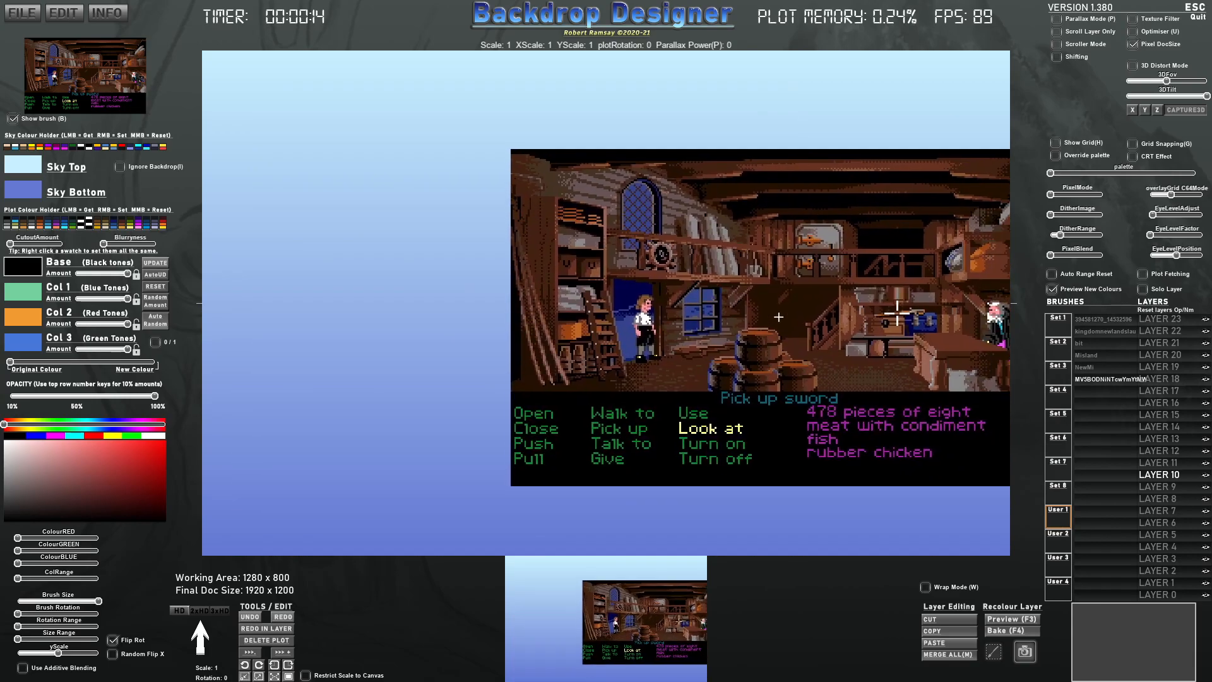
Step: Set the pixel mode to 320x200px C64 and reduce the C64 grid overlay to zero
left_click_drag(1053, 197, 1071, 195)
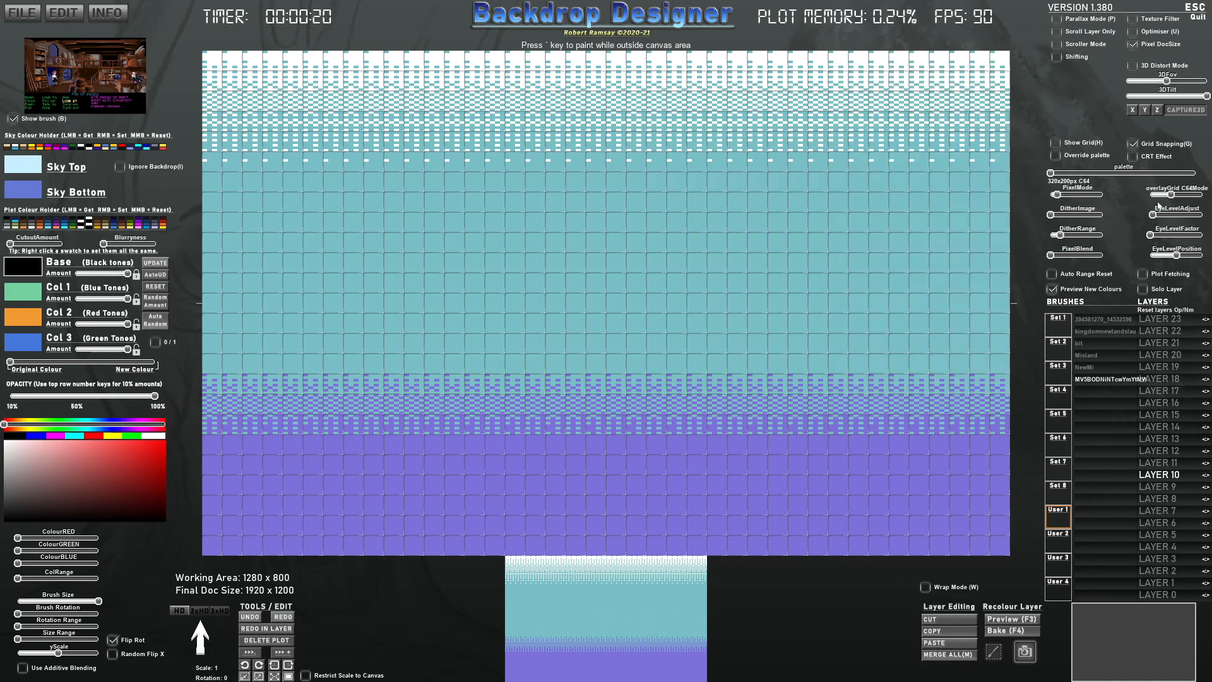
left_click_drag(1171, 196, 1150, 196)
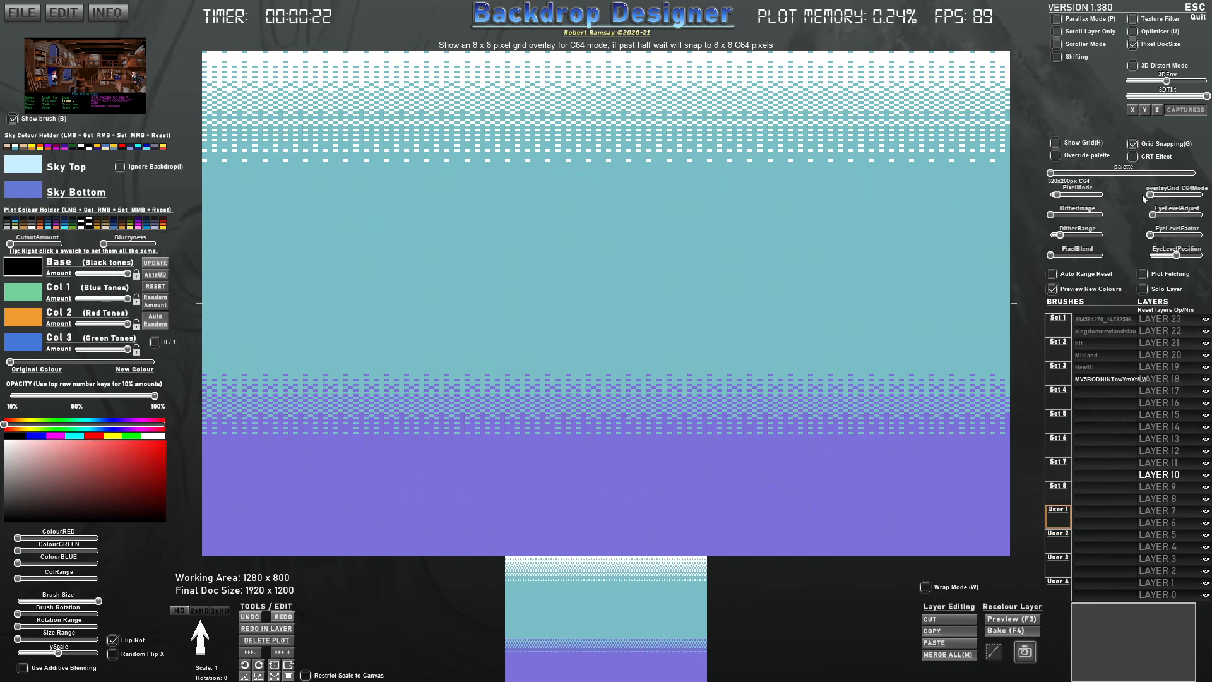
Step: Enlarge the screenshot brush to scale 1.50 and stamp it over the whole canvas on Layer 10
scroll(615, 323, "up", 7)
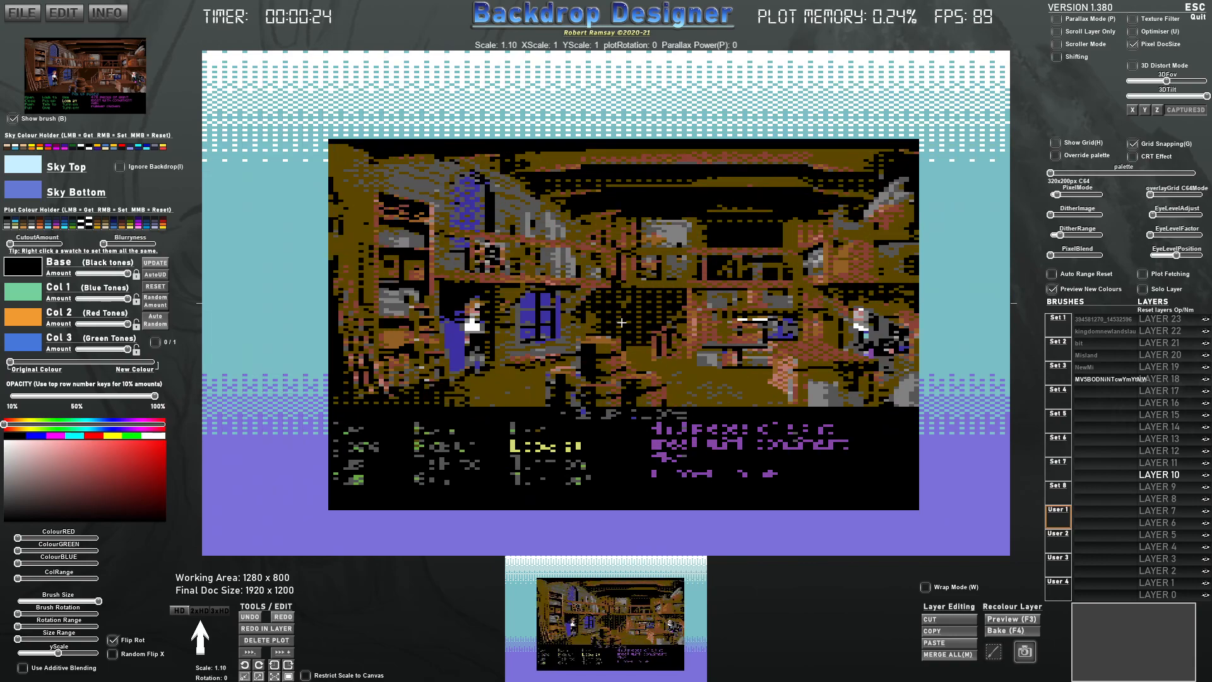
scroll(623, 323, "up", 3)
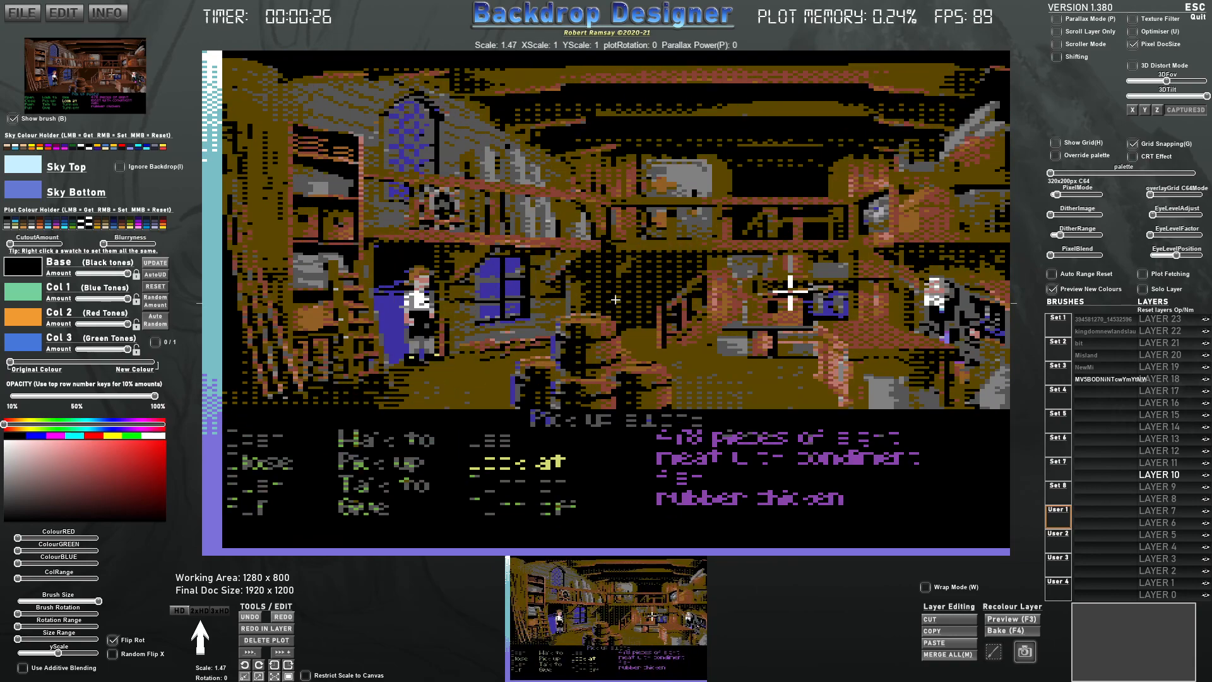
scroll(604, 303, "up", 1)
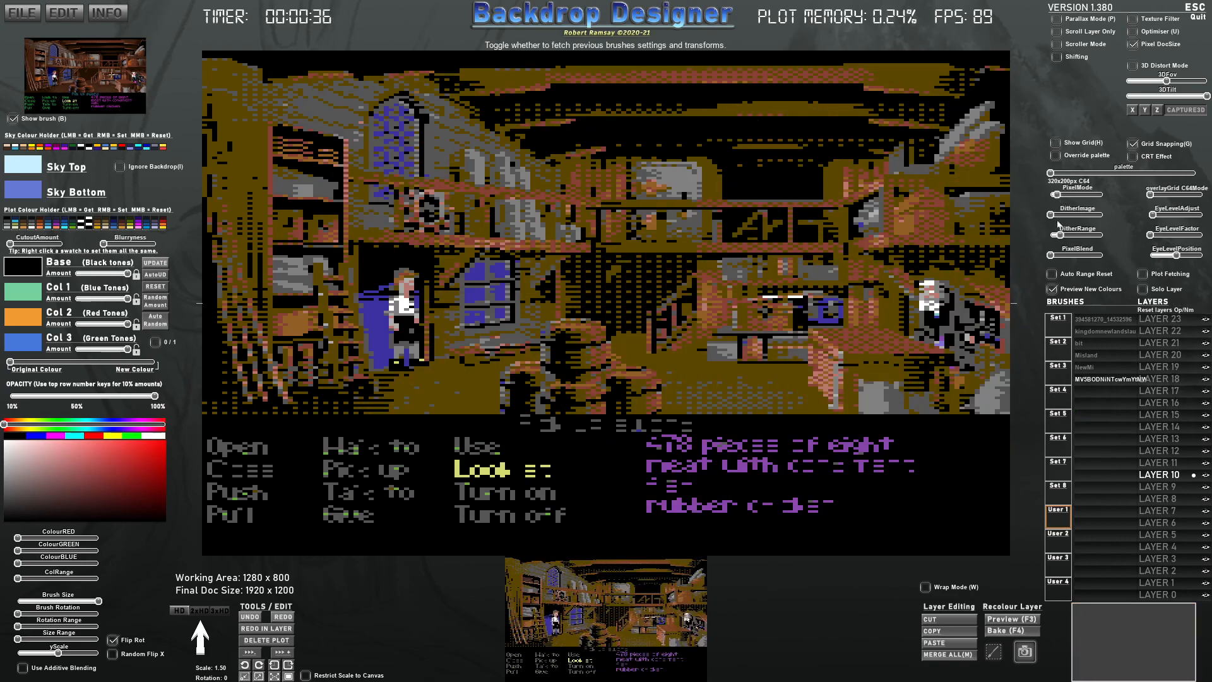
Step: Raise the pixel blend, image dithering and dither range of the C64 conversion, with the brush preview hidden
mouse_move(1054, 255)
left_mouse_down()
mouse_move(1086, 255)
mouse_move(1069, 260)
left_mouse_up()
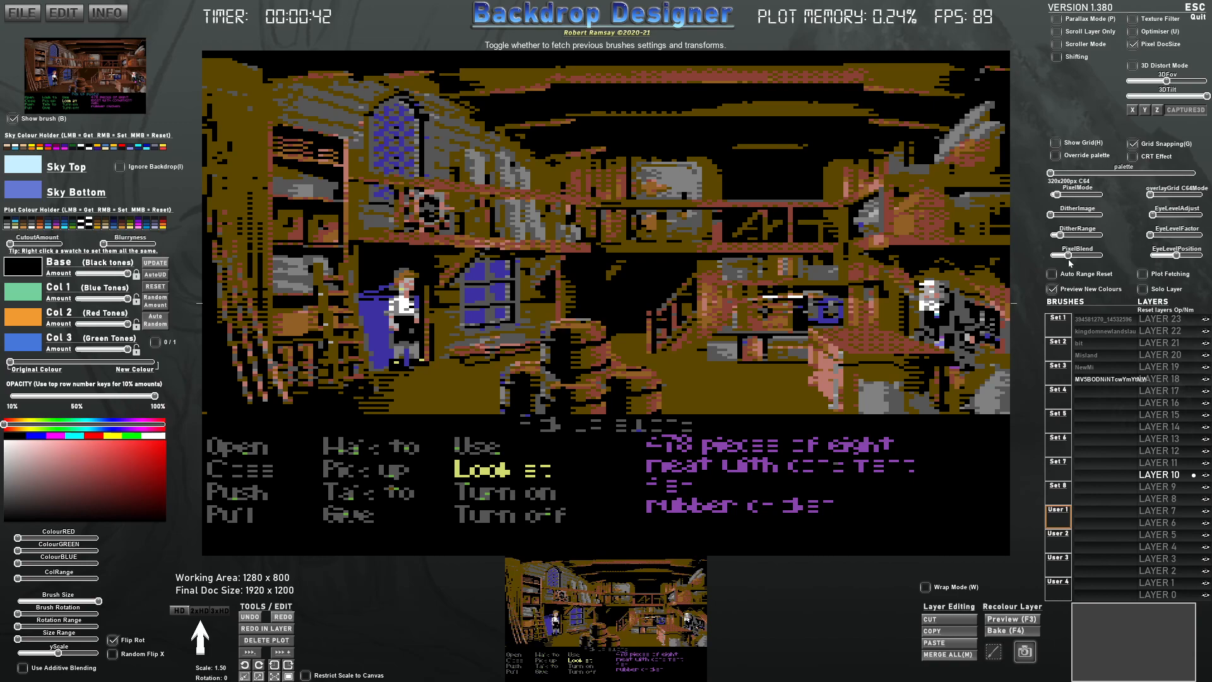
left_click_drag(1052, 214, 1056, 219)
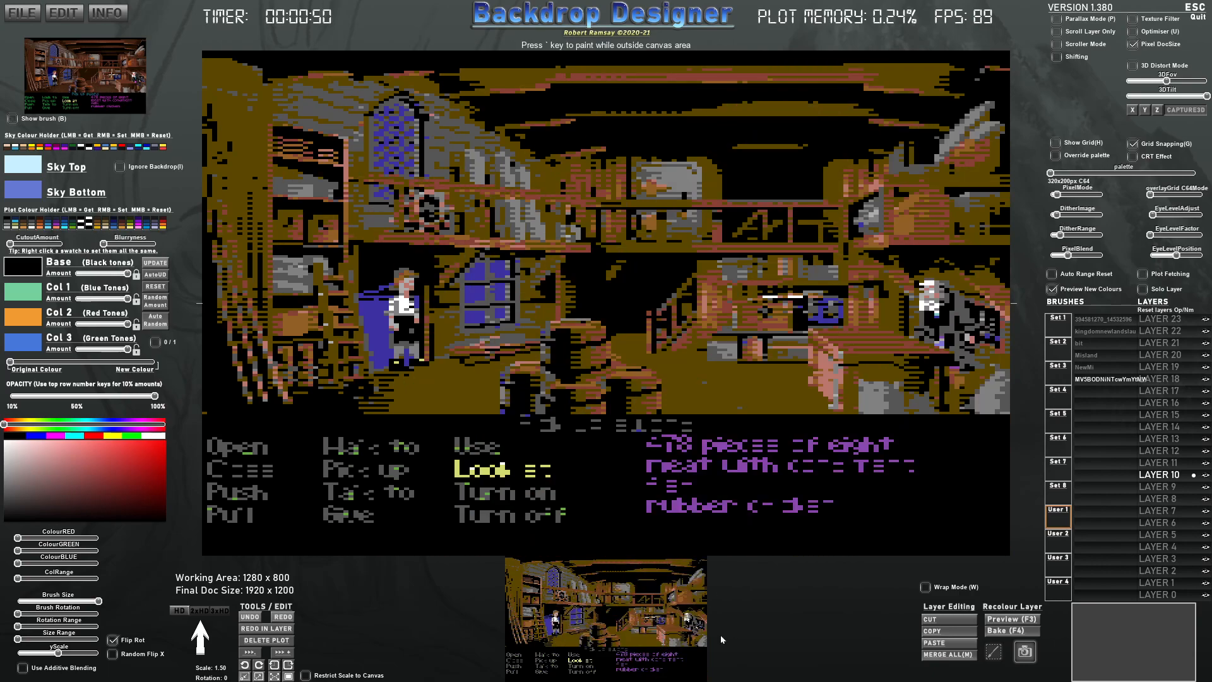
key("b")
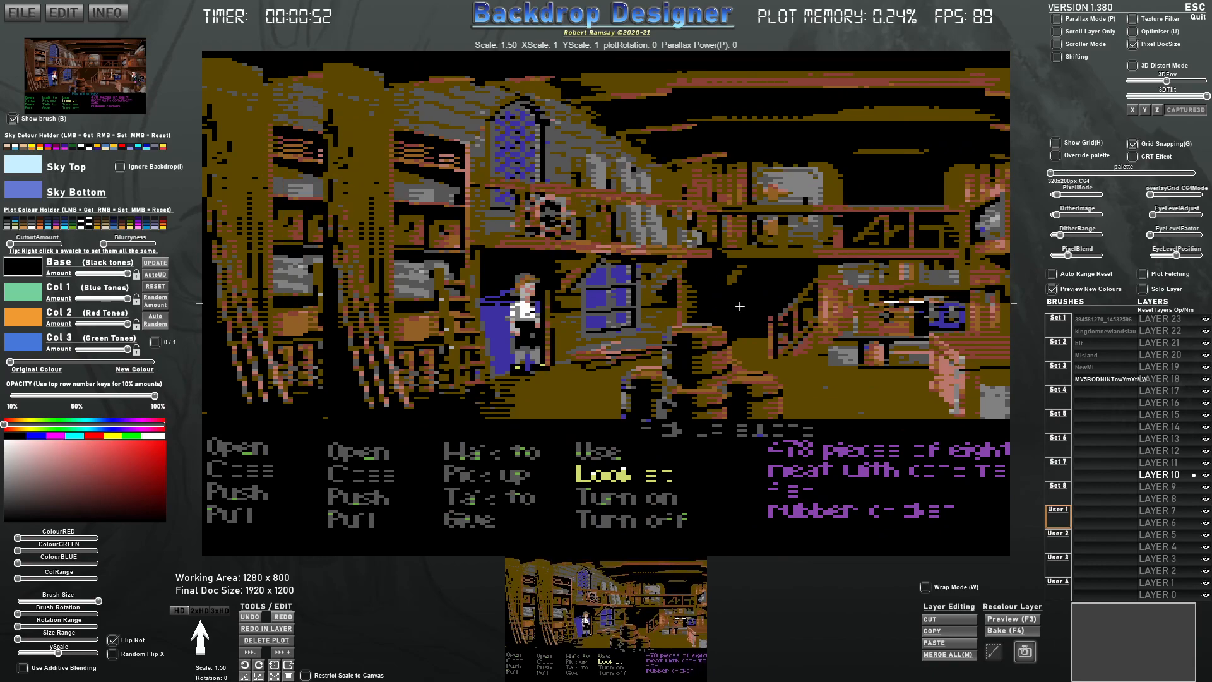
key("b")
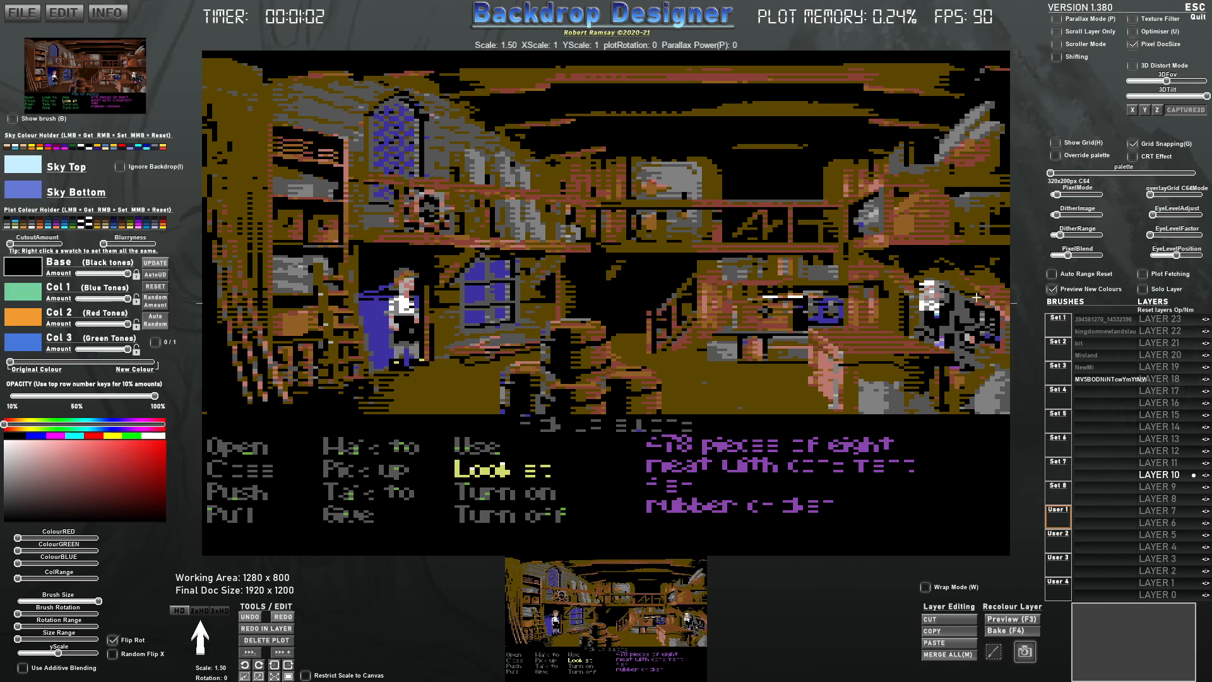
mouse_move(1076, 258)
left_mouse_down()
mouse_move(1098, 258)
mouse_move(1058, 262)
mouse_move(1088, 265)
mouse_move(1072, 262)
mouse_move(1085, 261)
mouse_move(1066, 236)
mouse_move(1071, 258)
mouse_move(1095, 258)
left_mouse_up()
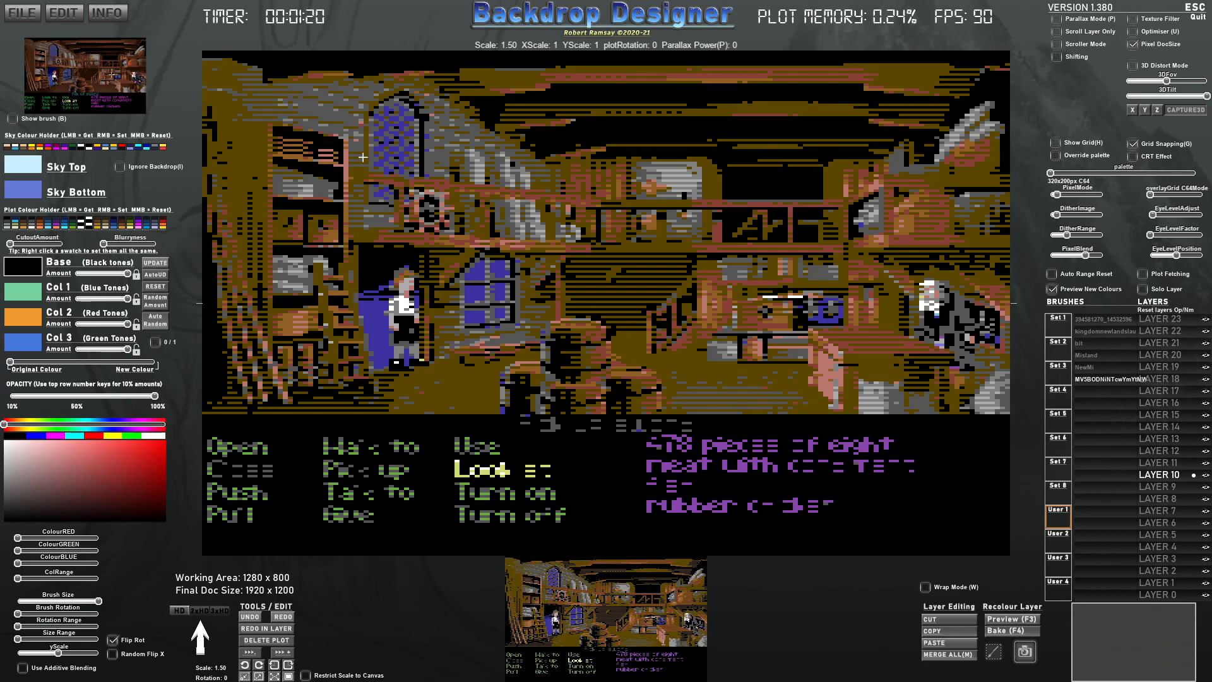
Step: Compare the picture with and without the CRT effect, leaving the effect on
left_click(1133, 156)
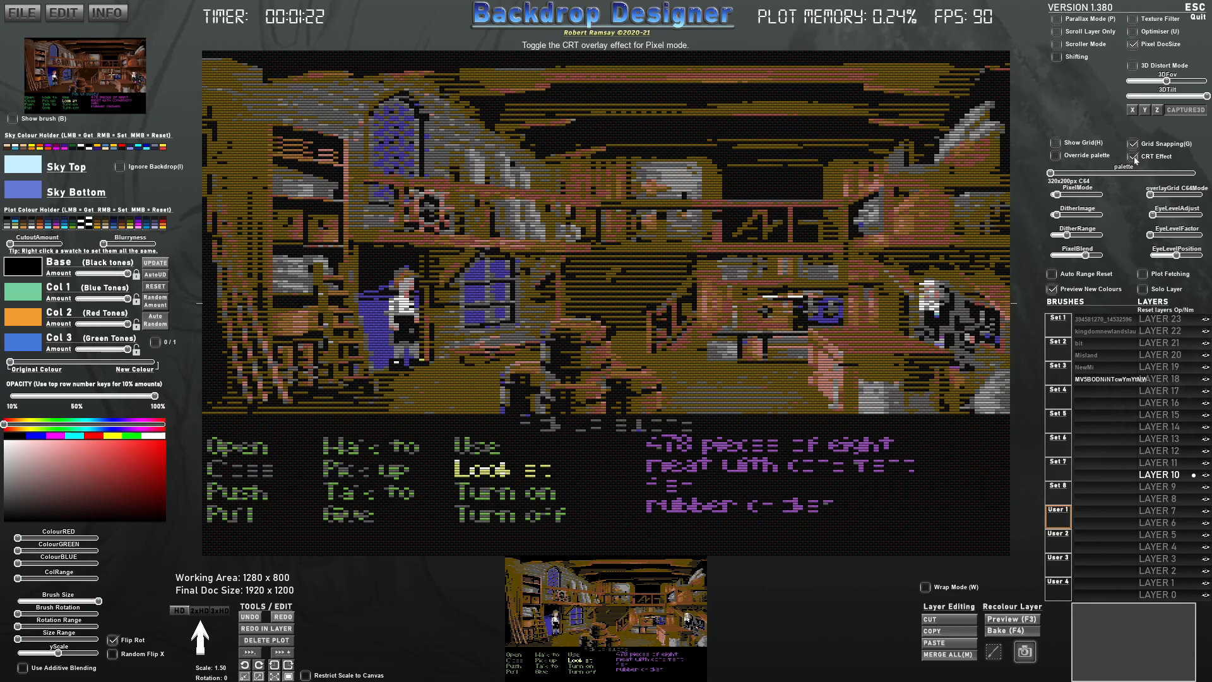
left_click(1134, 158)
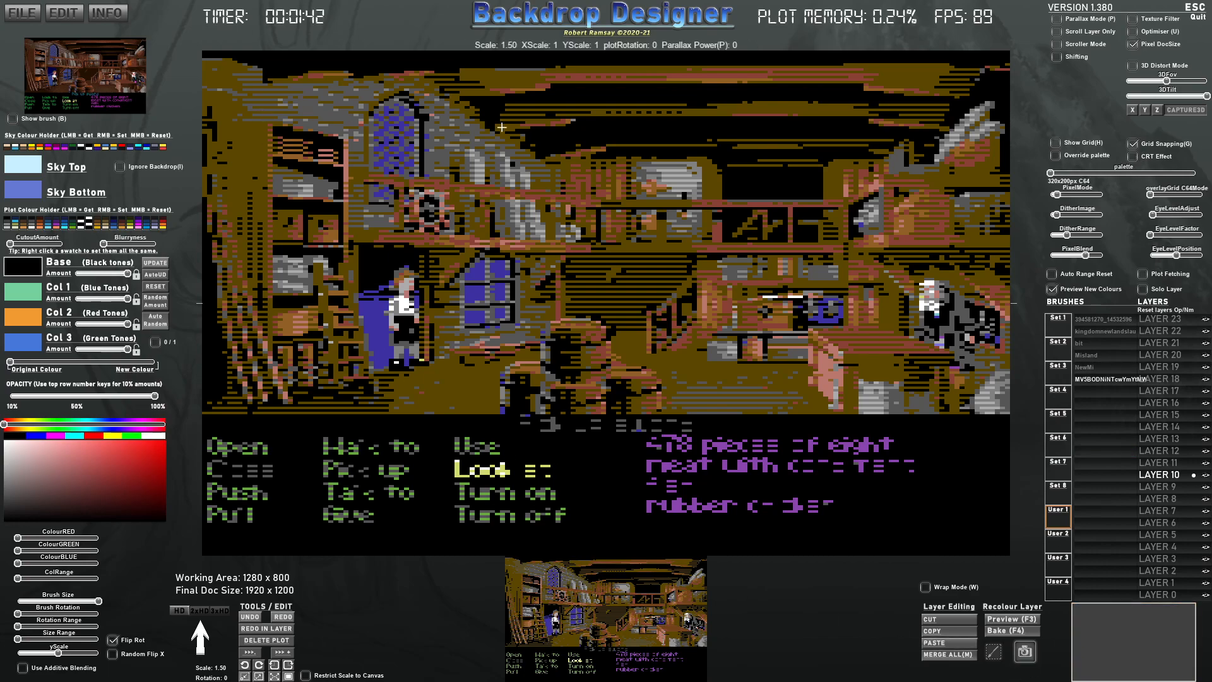
left_click(1132, 157)
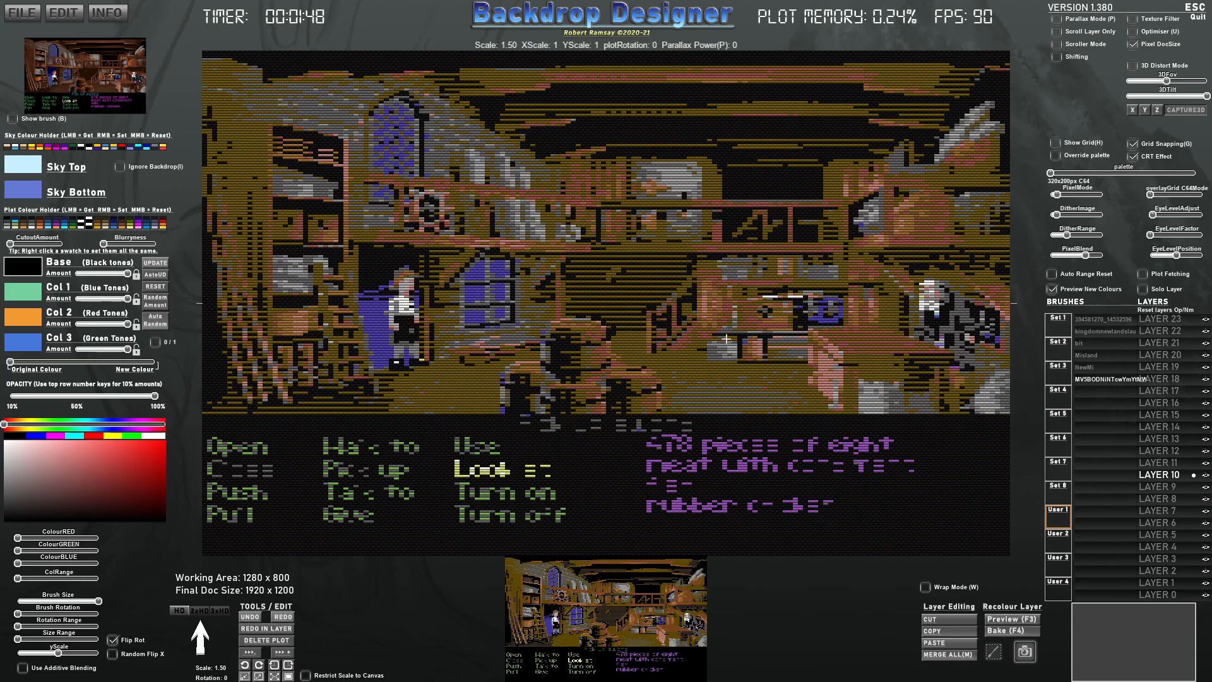
Step: Fast-capture the C64 canvas with its CRT effect as the brush image and turn the CRT effect off
left_click(1024, 656)
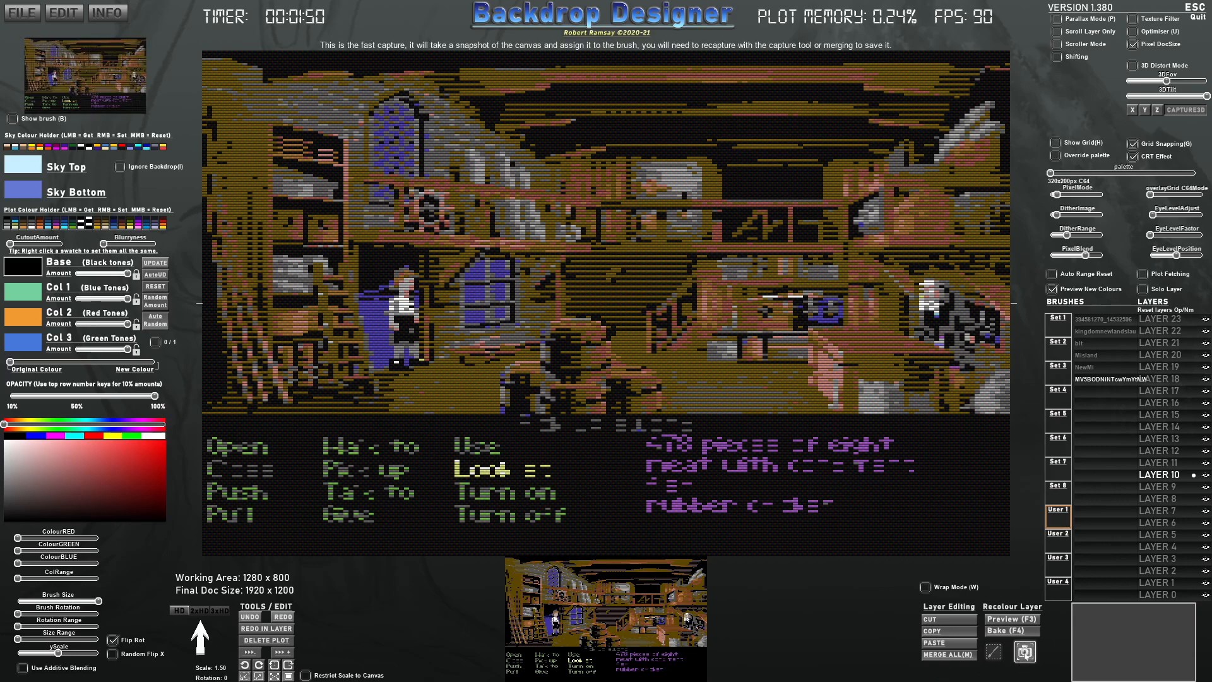
left_click(1134, 157)
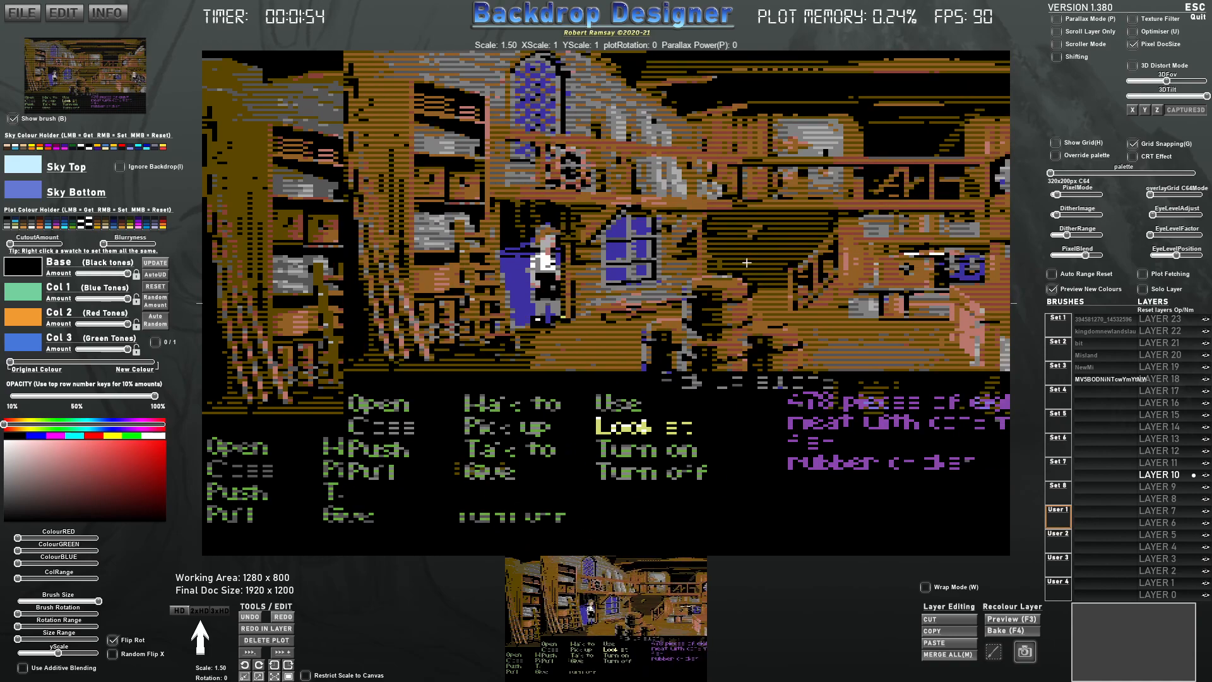
key("b")
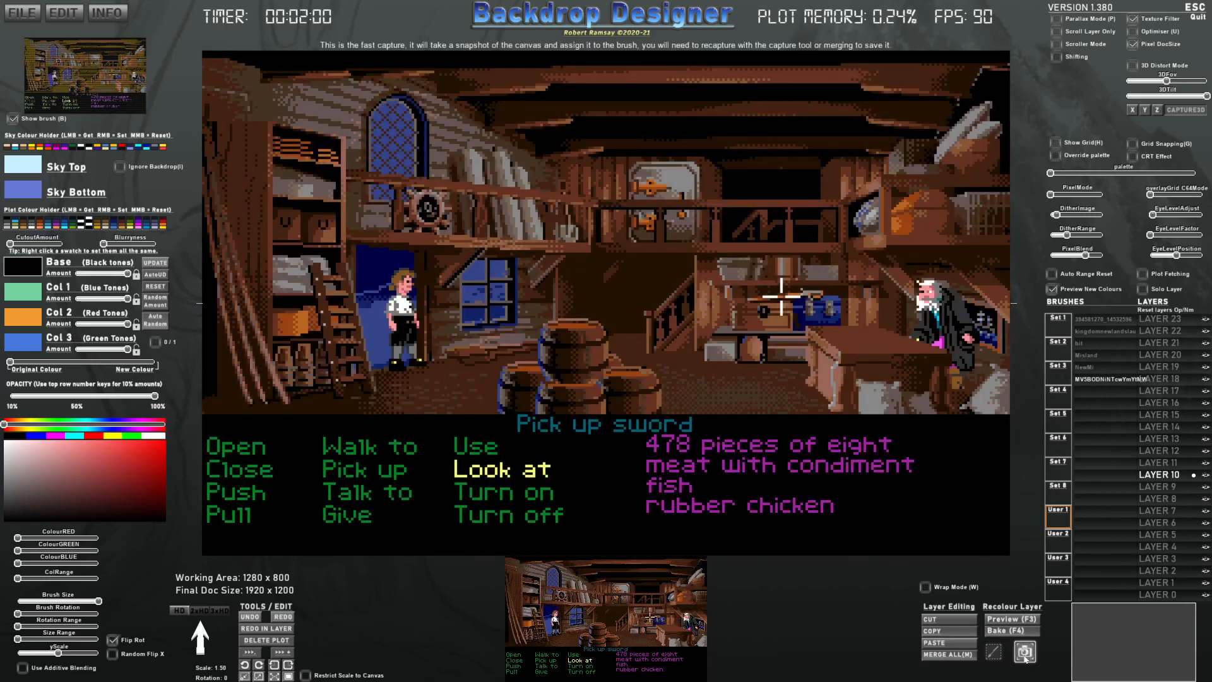
Step: Recapture the canvas onto the brush with the fast capture and hide the brush preview
left_click(1025, 652)
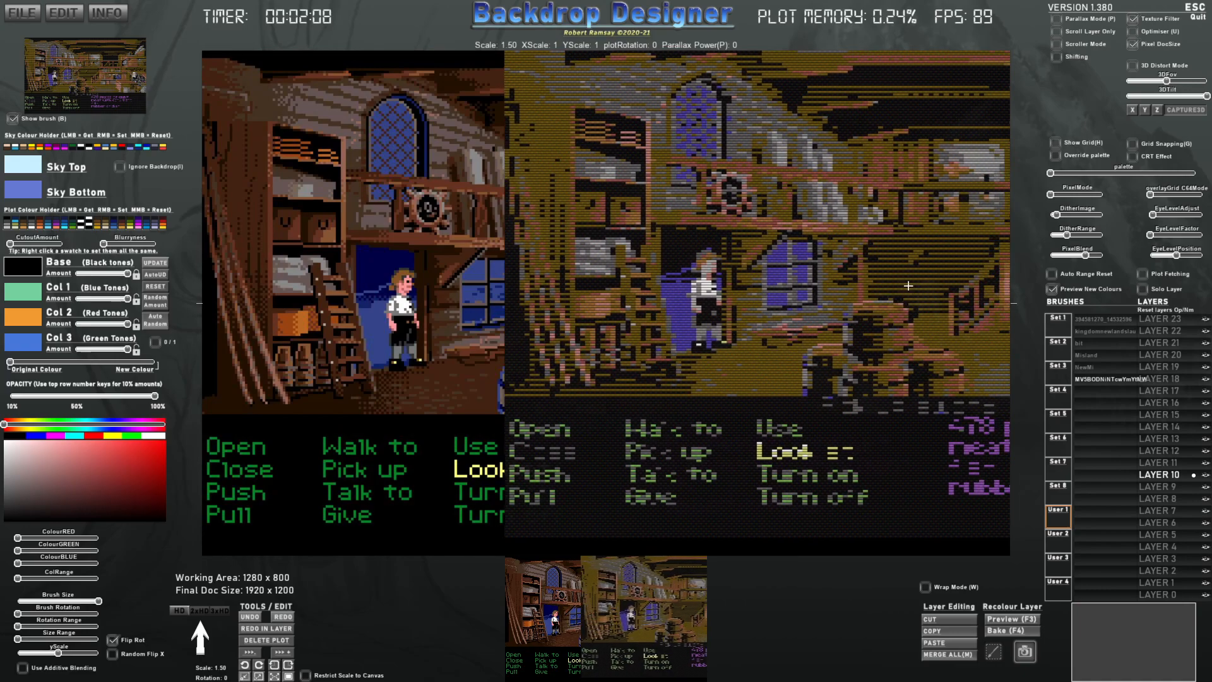
key("b")
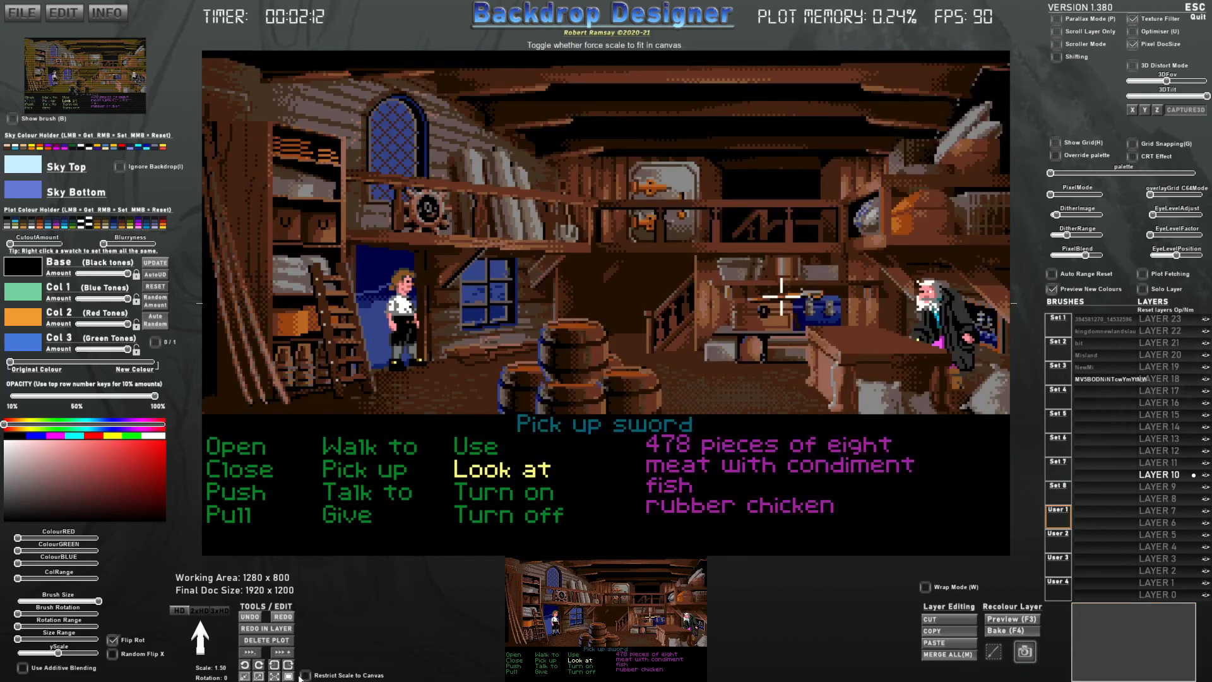
Step: Place the C64 CRT brush fitted to the canvas on Layer 14 and capture the whole canvas as a brush named CRT1
left_click(1157, 429)
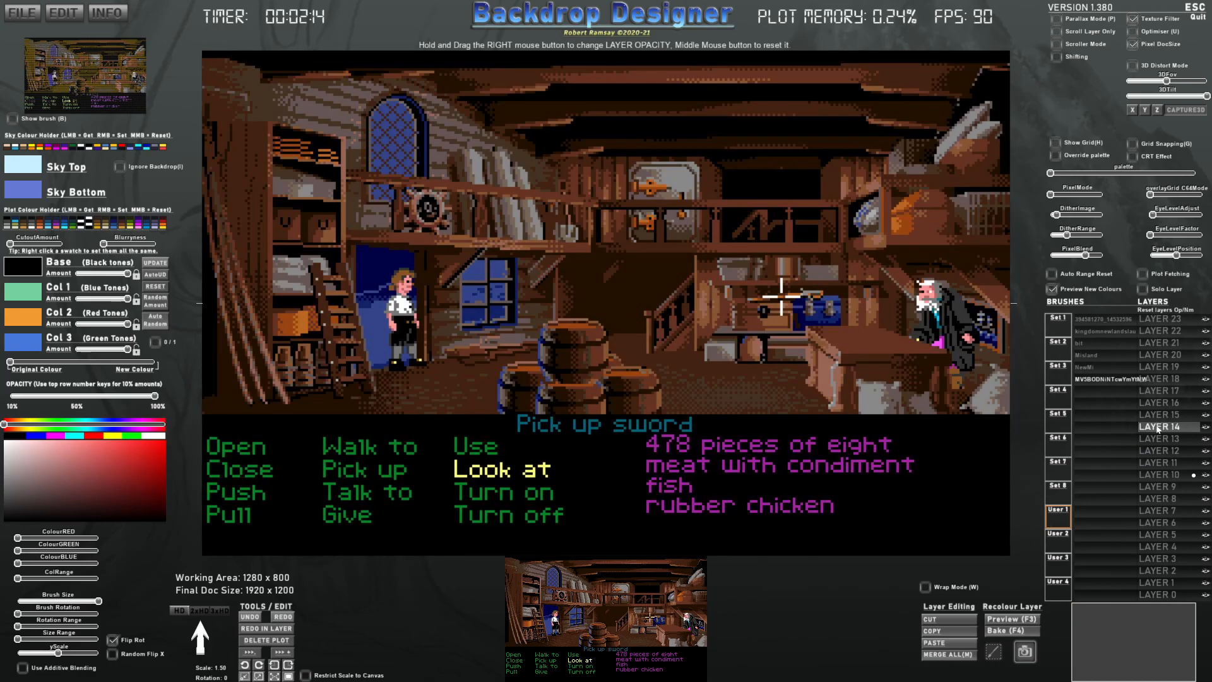
left_click(289, 678)
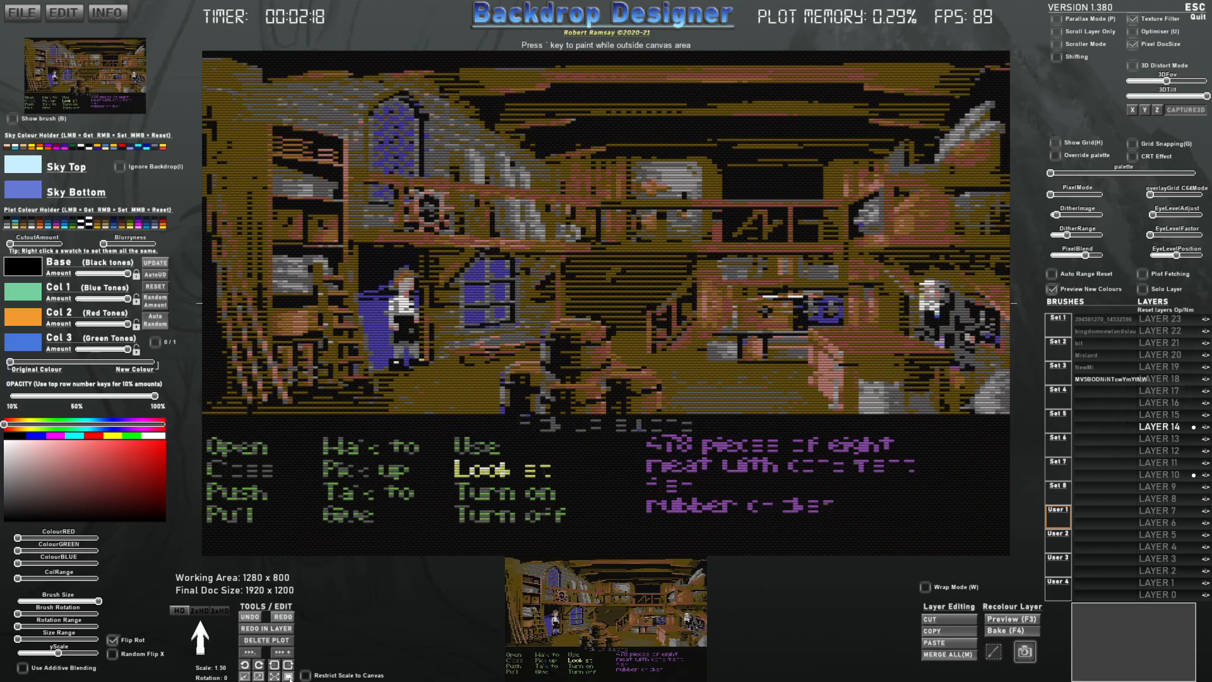
left_click(993, 652)
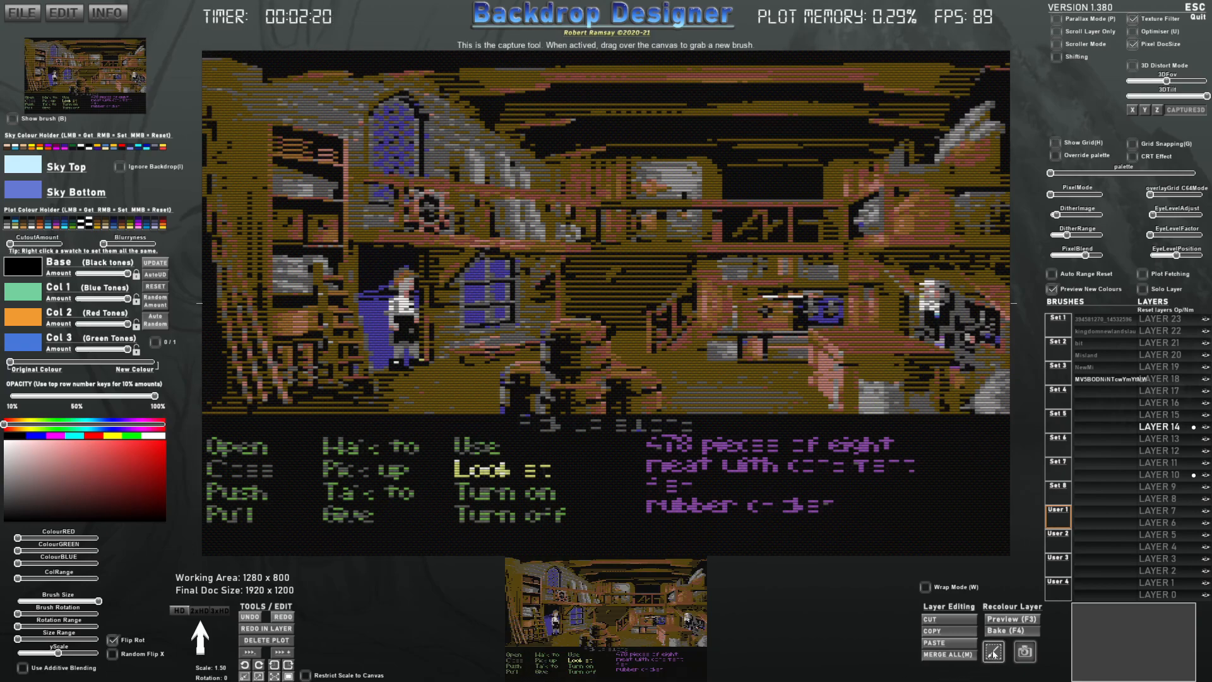
left_click_drag(199, 50, 1009, 553)
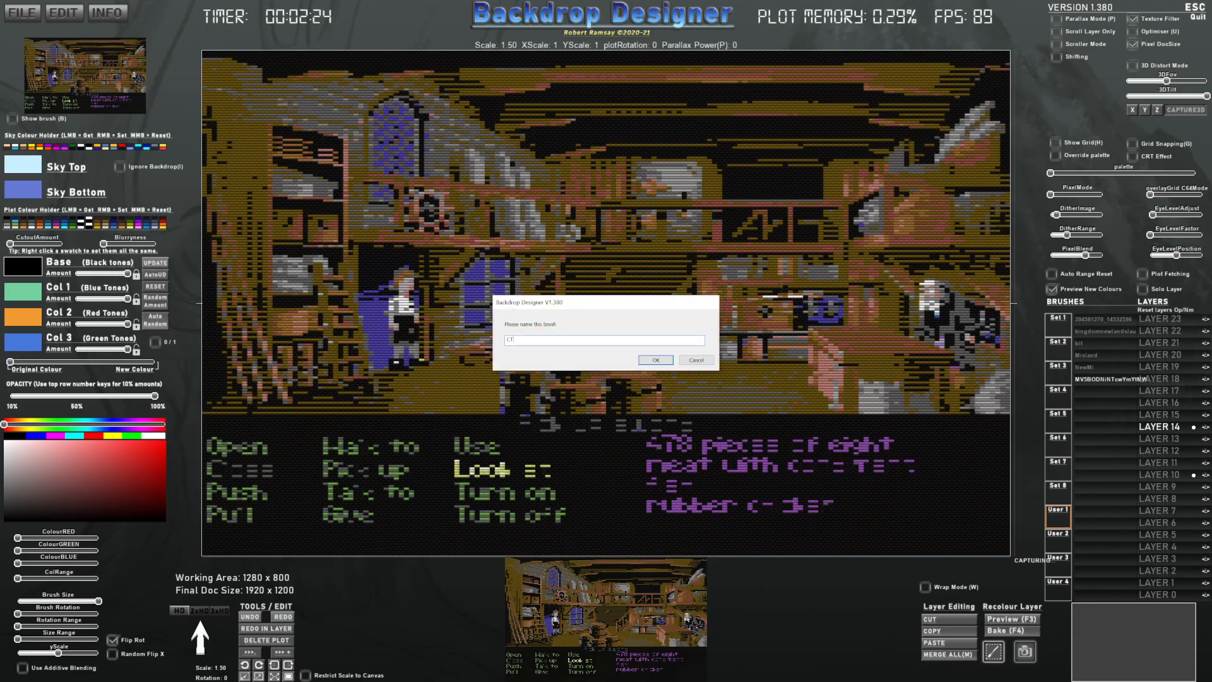
key("Return")
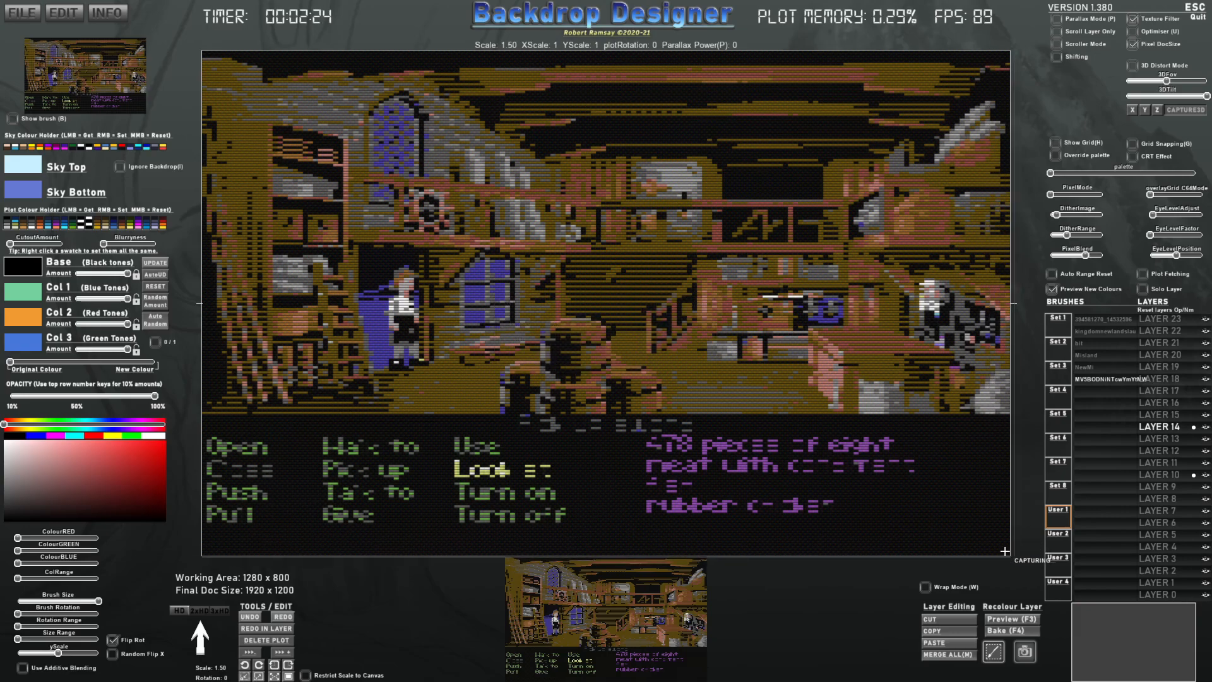
left_click(1085, 394)
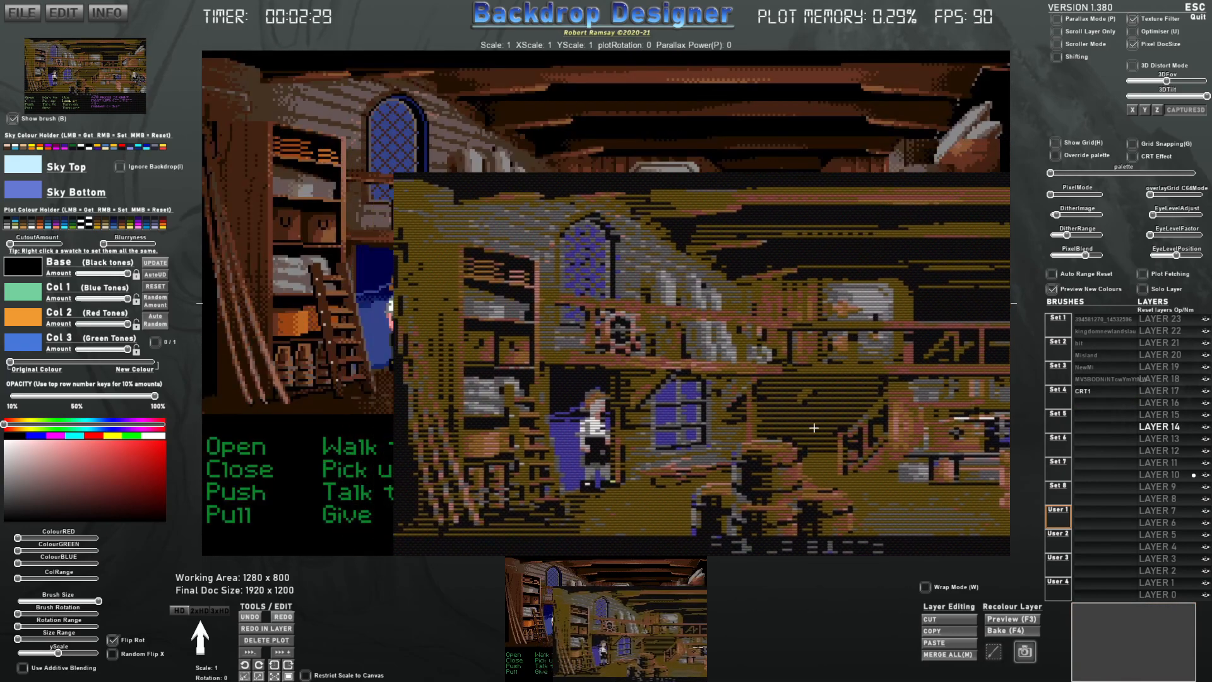
key("b")
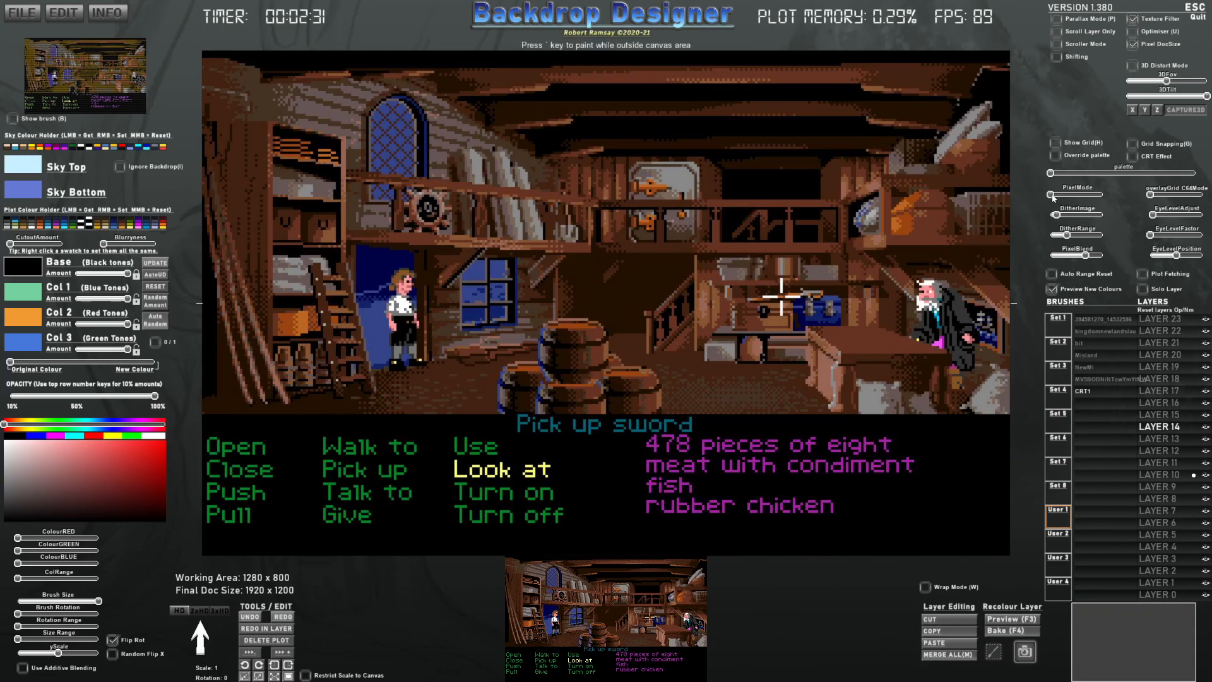
Step: Fast-capture the canvas in the 320x200px C64 pixel mode and place the resulting brush fitted to the canvas on Layer 14
left_click_drag(1052, 196, 1055, 196)
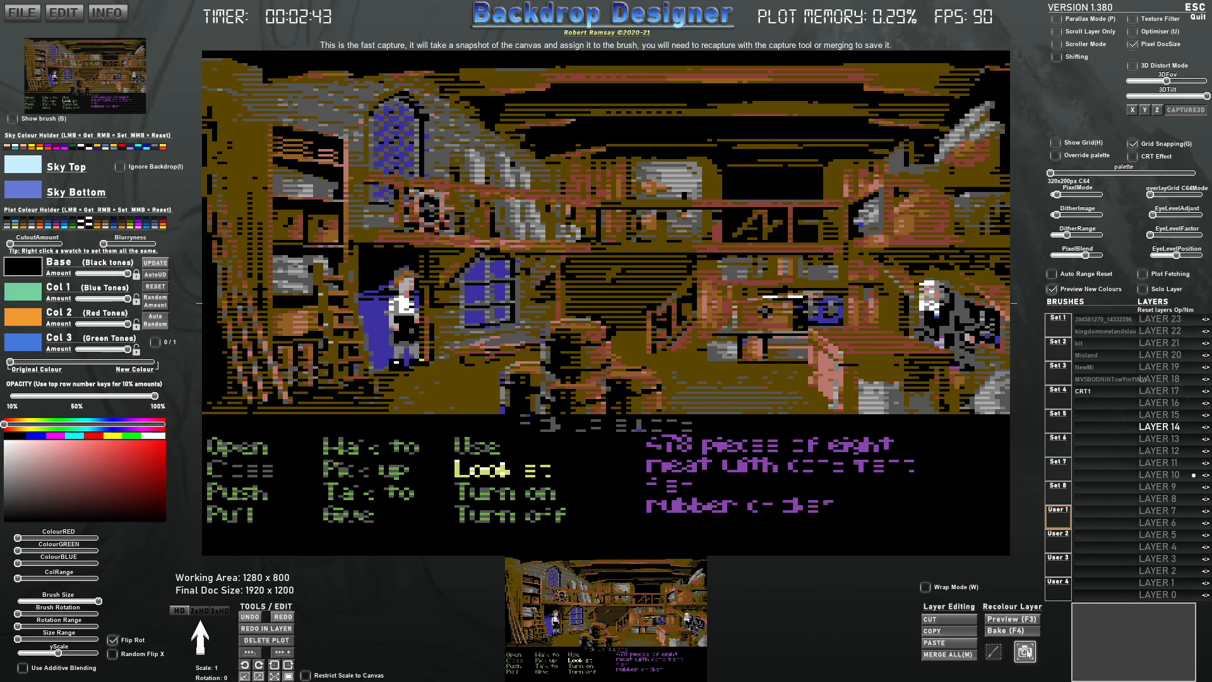
left_click(1026, 652)
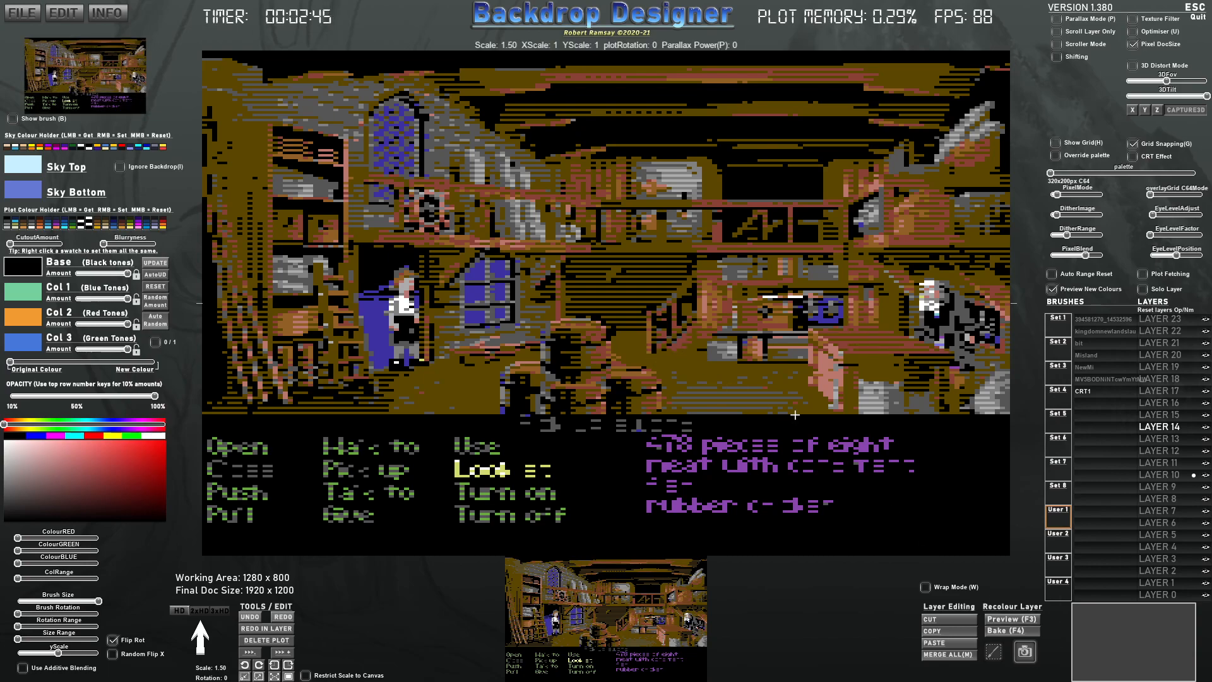
key("b")
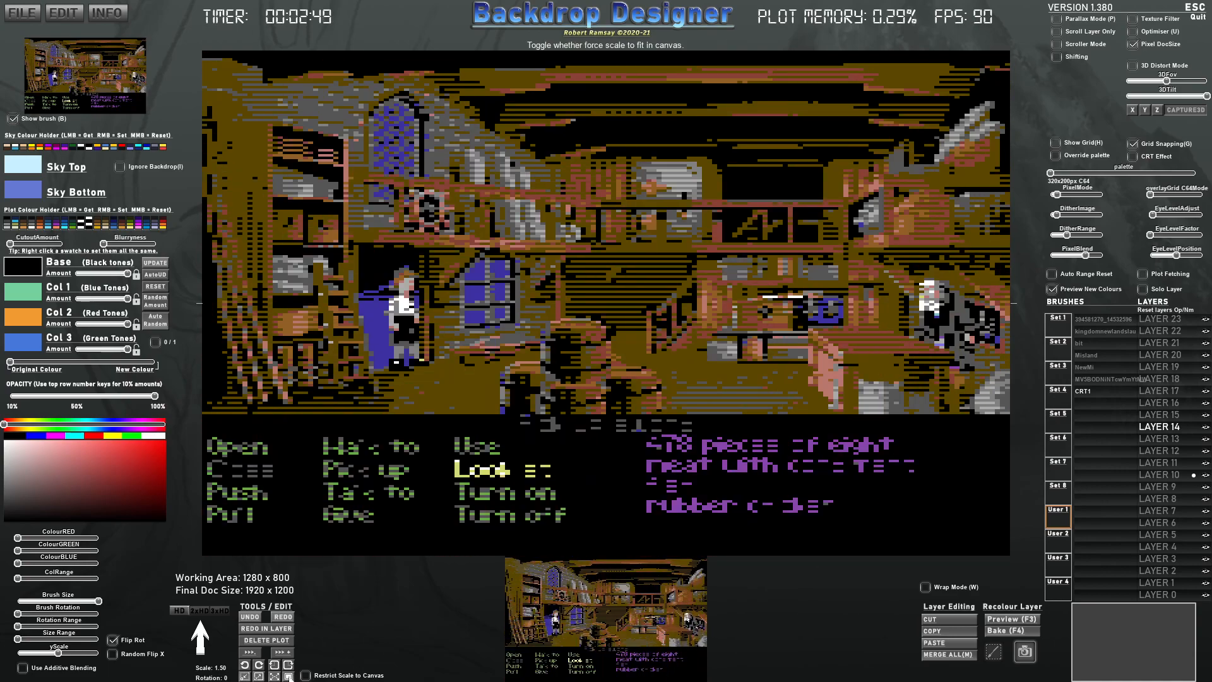
left_click(288, 676)
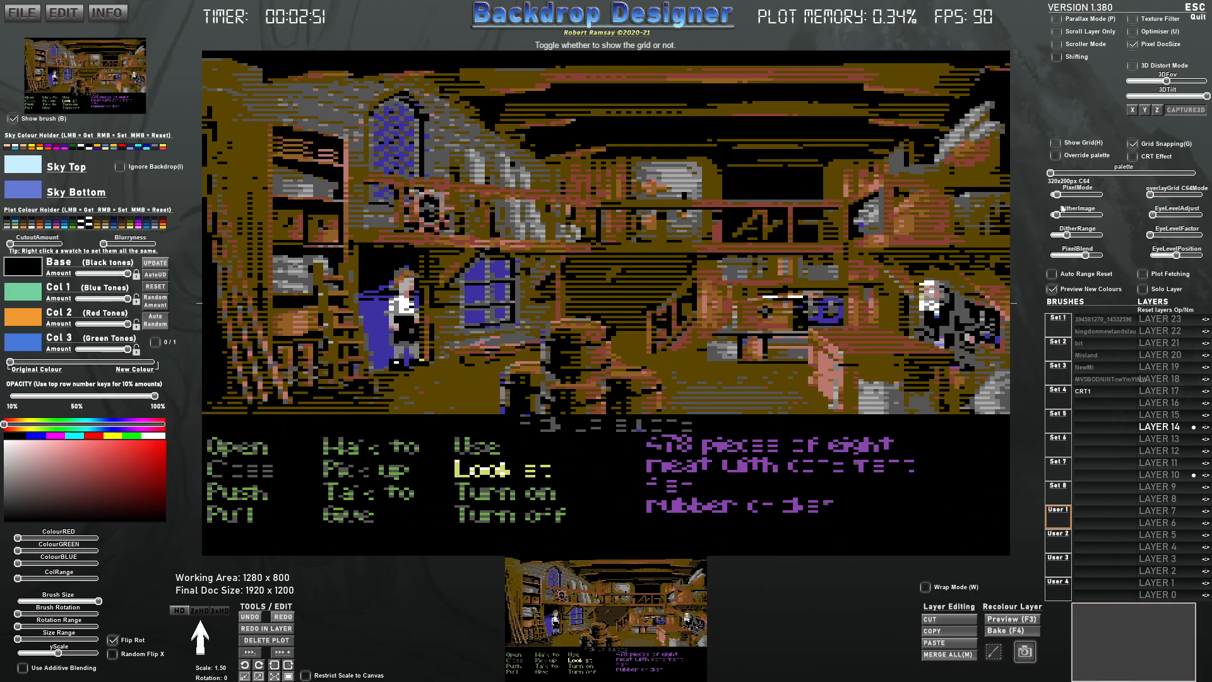
Step: Turn off the pixel mode and texture filter, and capture the whole canvas as a brush named NonCRT
left_click_drag(1057, 195, 1049, 196)
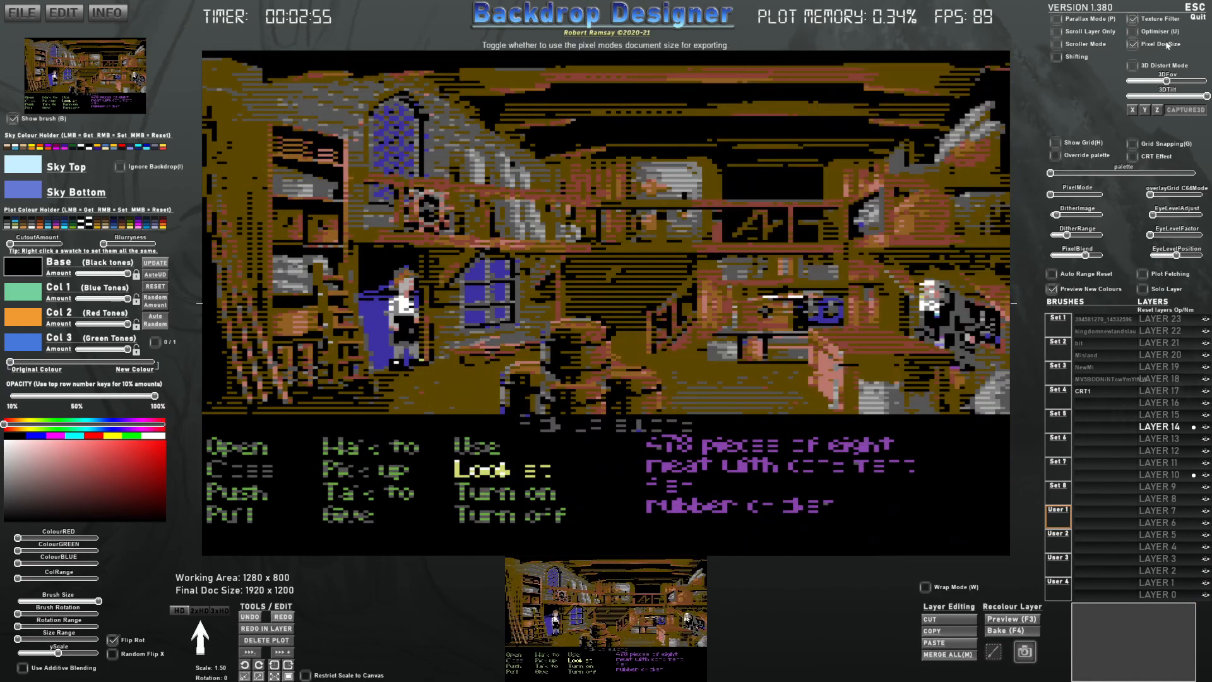
left_click(1134, 19)
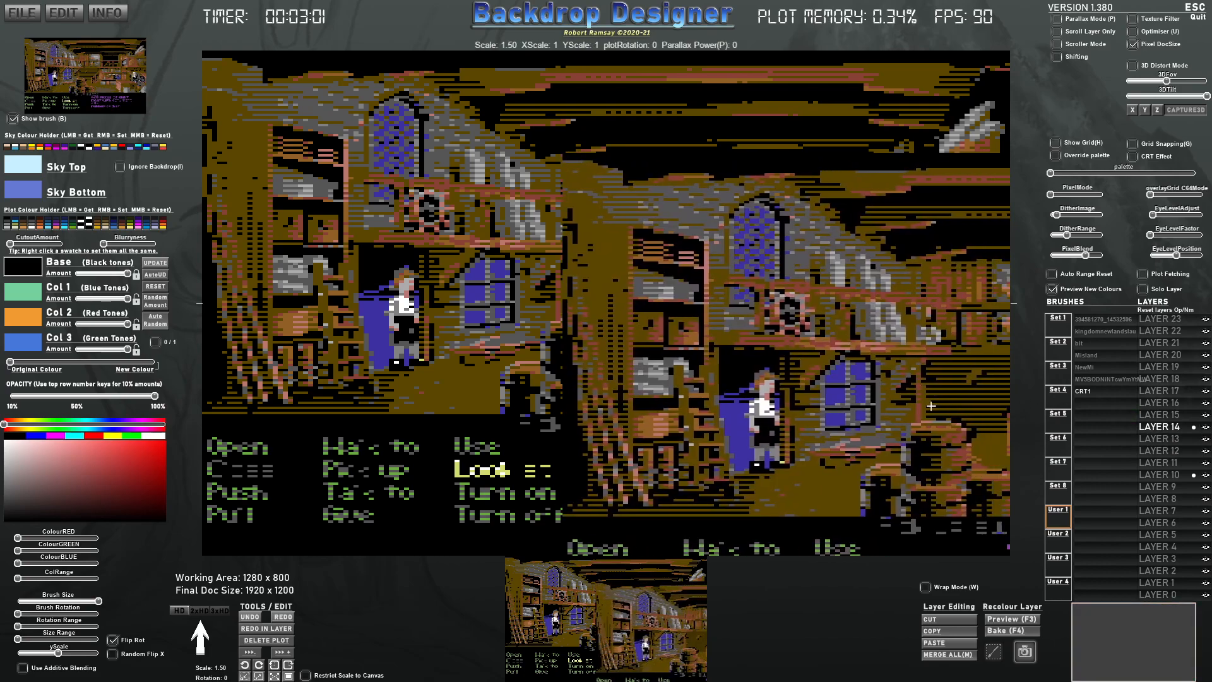
left_click(996, 656)
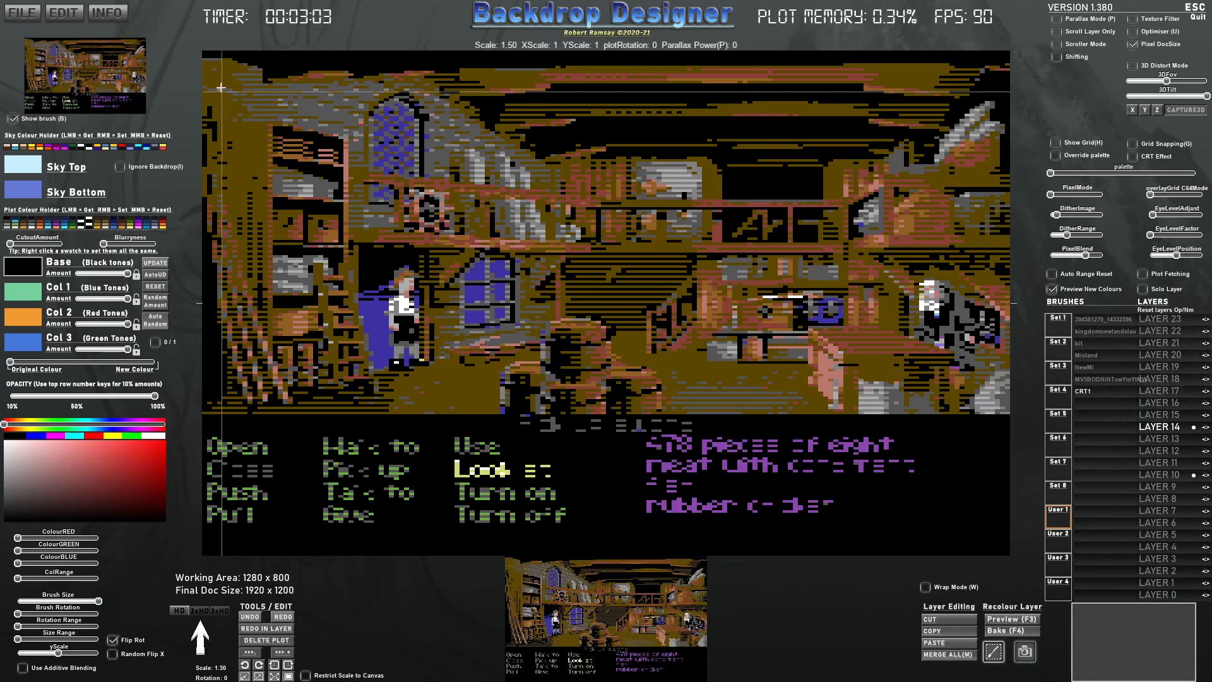
mouse_move(198, 46)
left_mouse_down()
mouse_move(899, 319)
mouse_move(1054, 558)
mouse_move(1019, 559)
left_mouse_up()
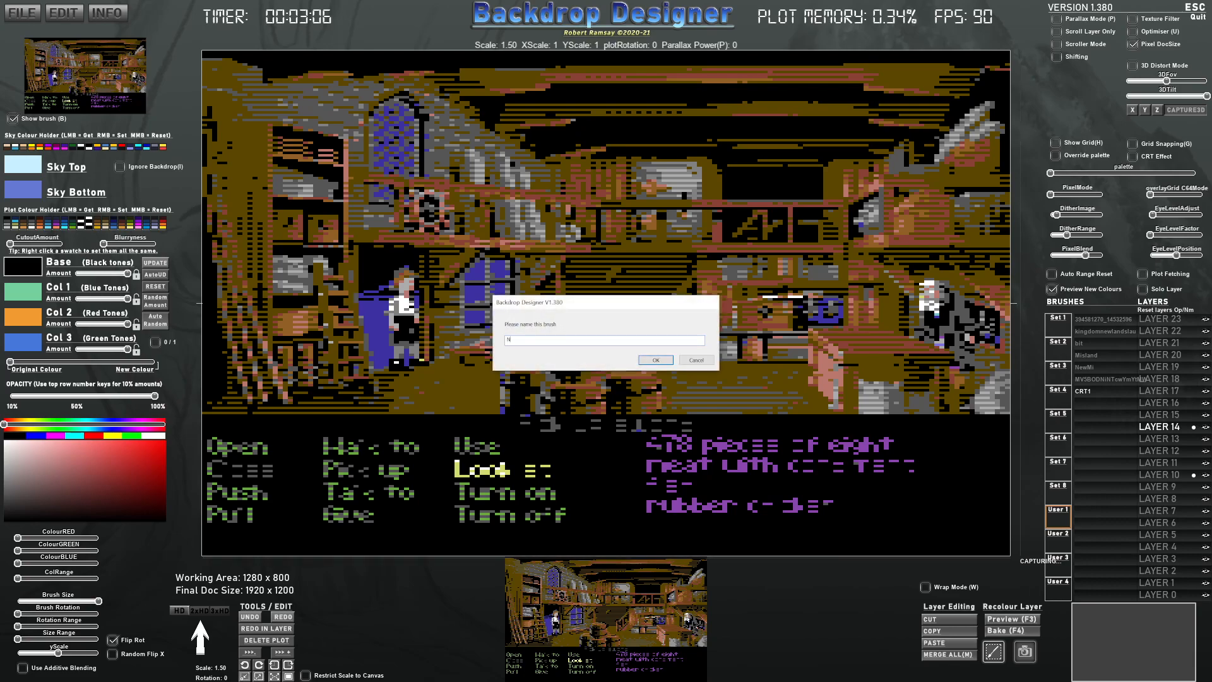
type("NonCRT")
key("Return")
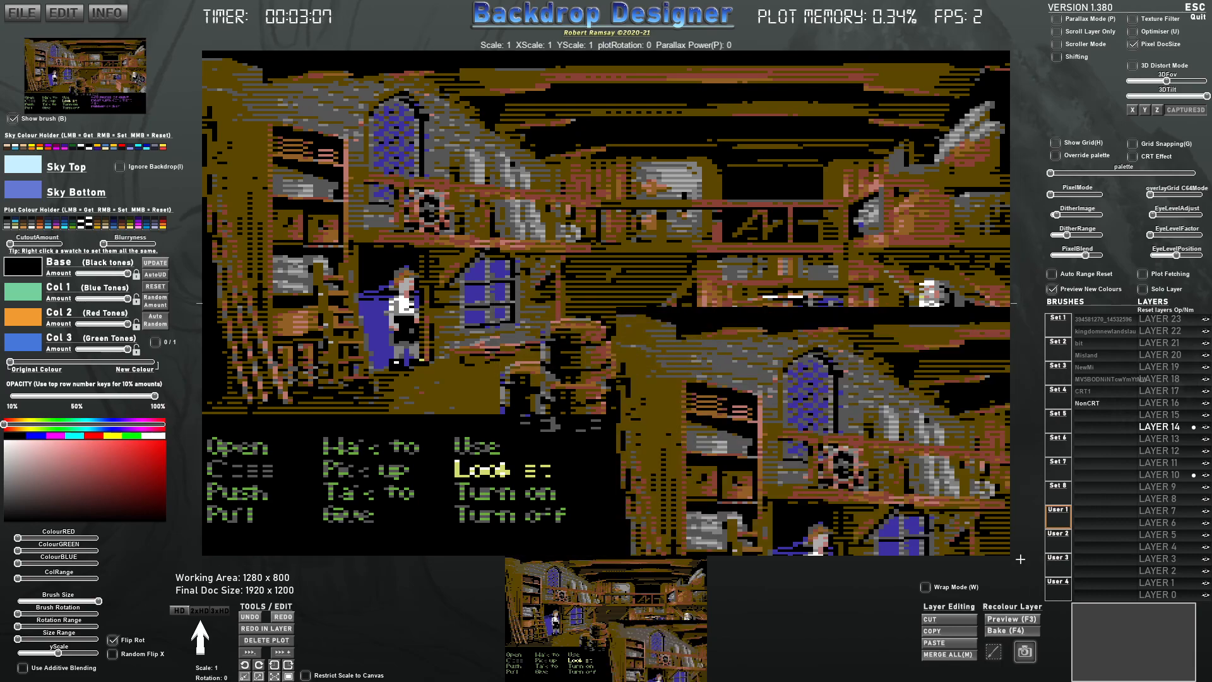
Step: Place the CRT1 brush fitted to the canvas on Layer 17 and hide the brush preview
left_click(1084, 391)
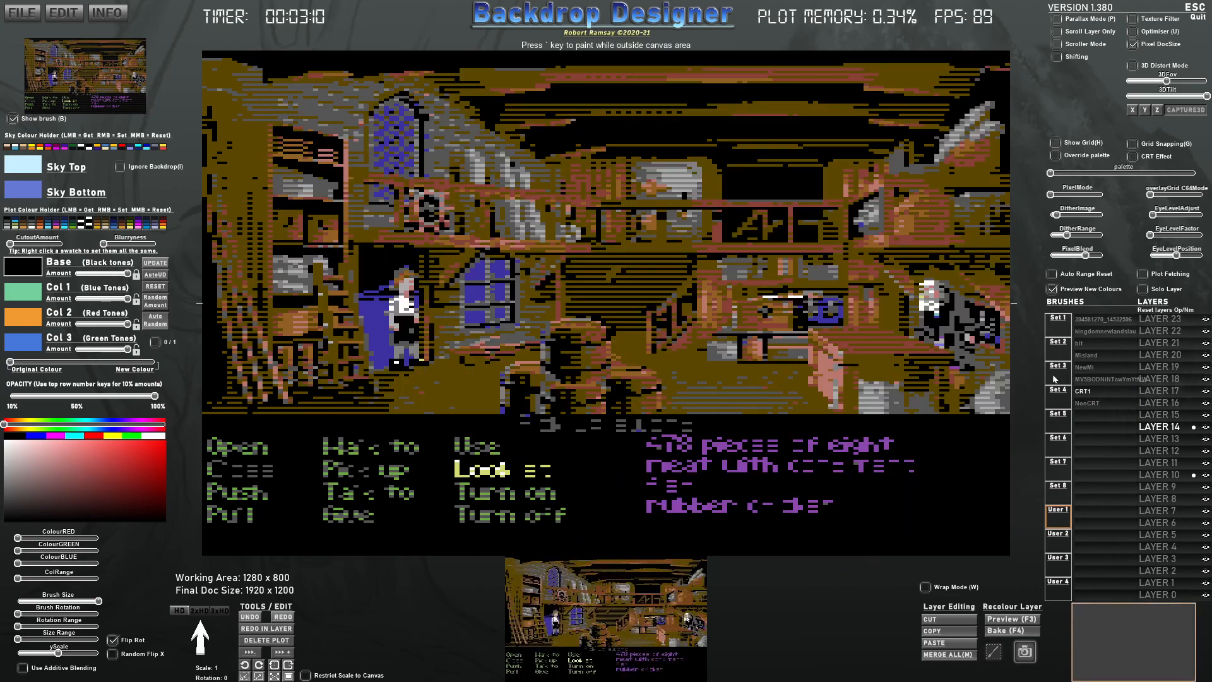
left_click(1095, 394)
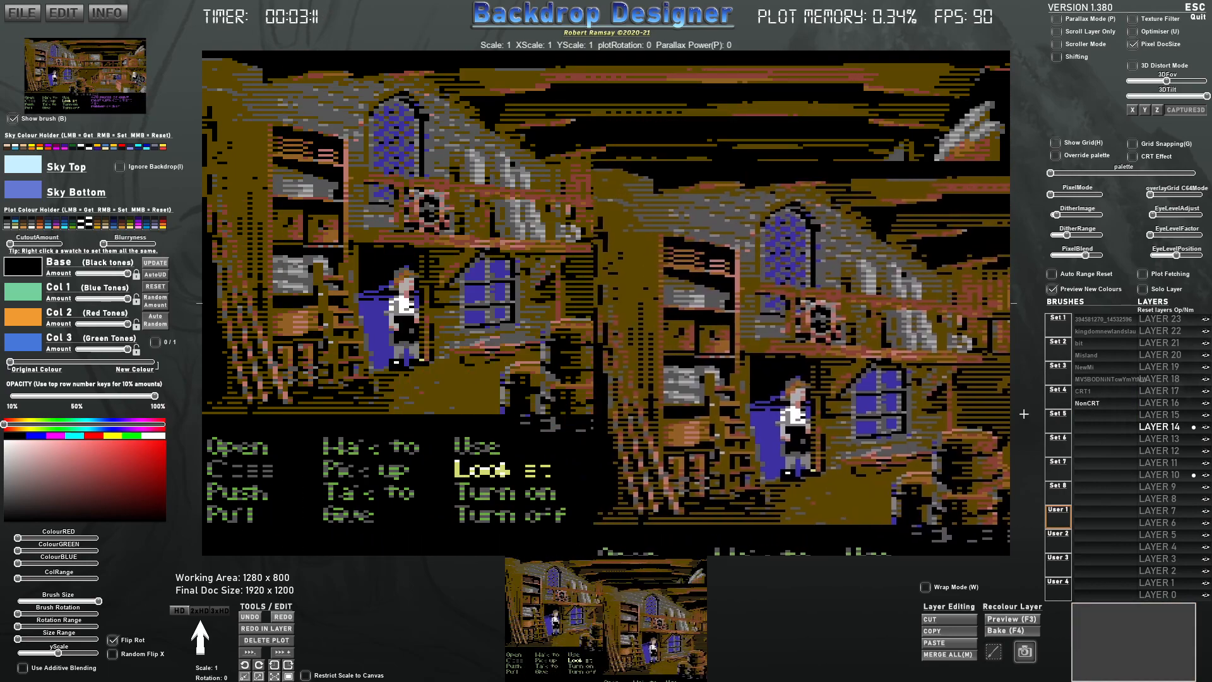
left_click(1157, 391)
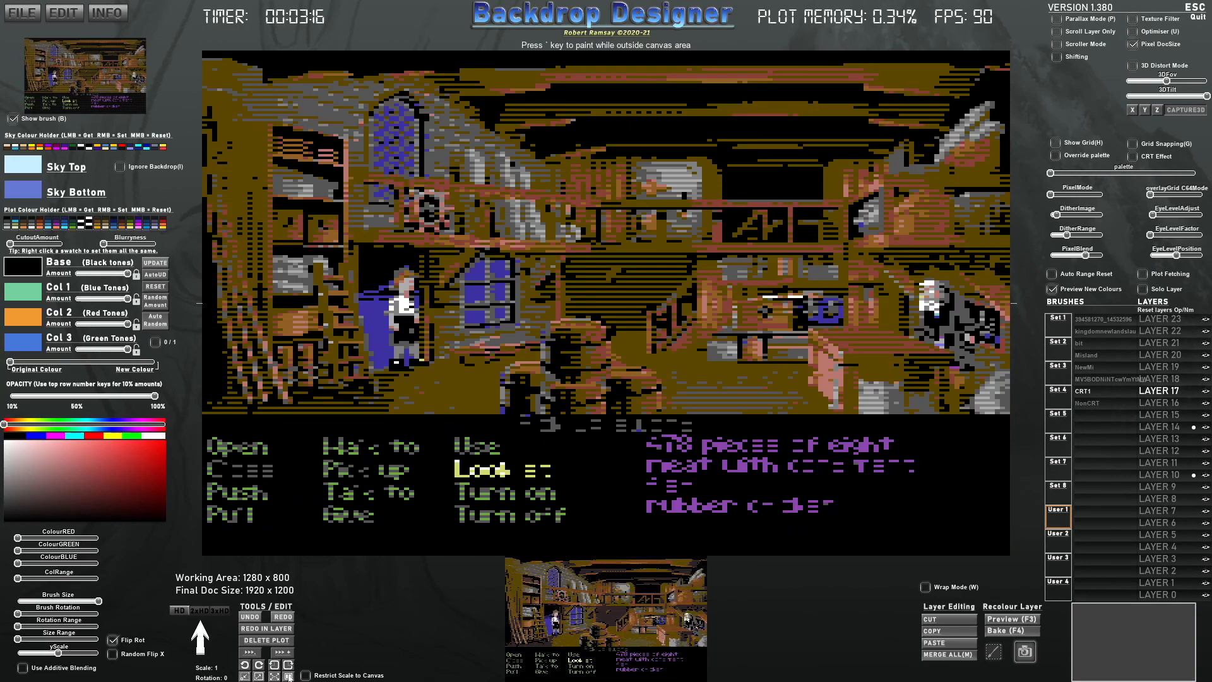
left_click(288, 675)
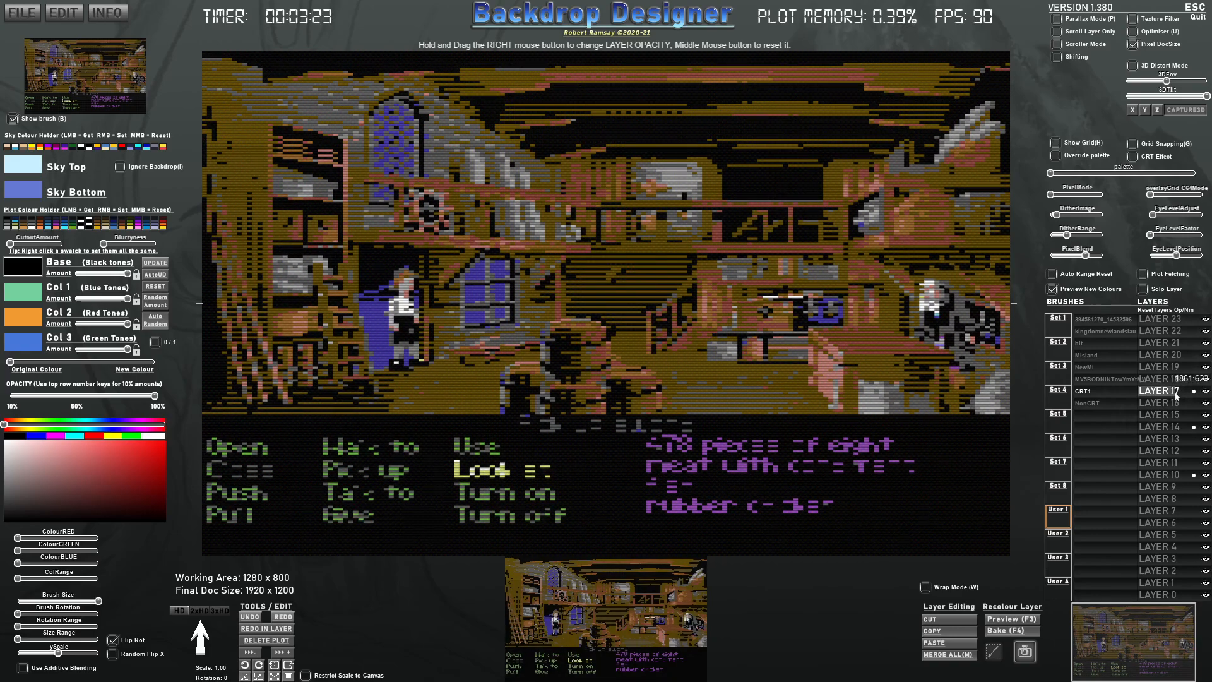
left_click_drag(609, 300, 595, 225)
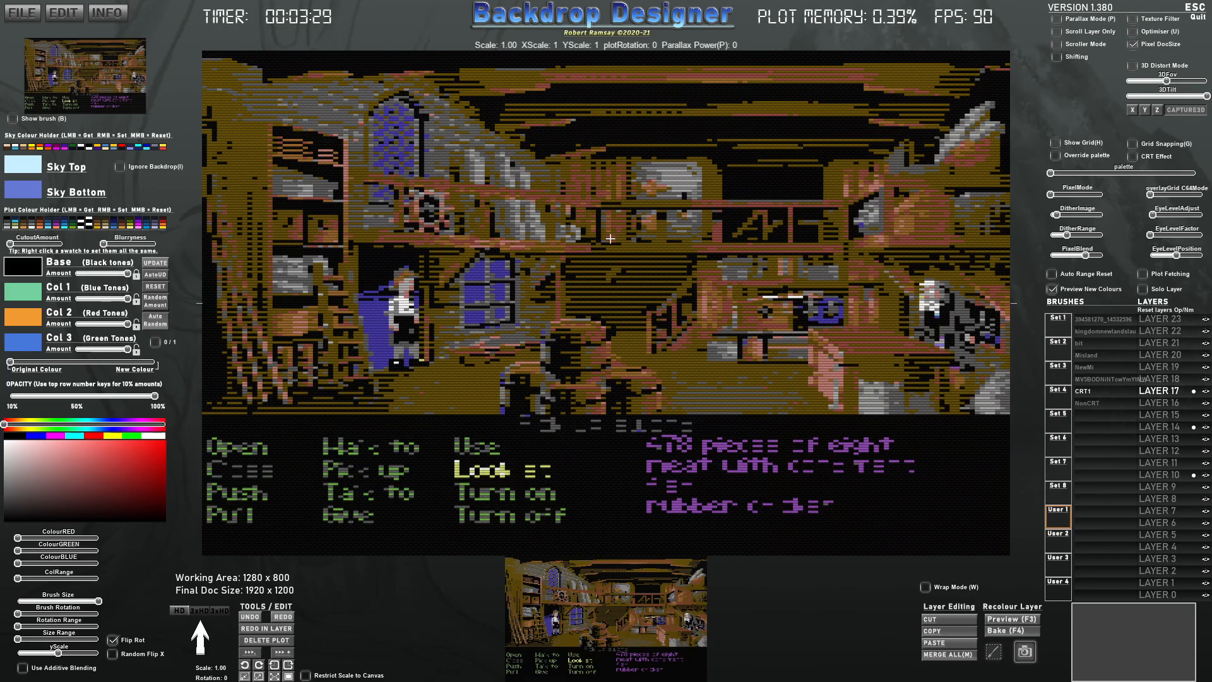
Step: Turn on automatic colour updating, raise the blurriness slightly and blend the CRT picture about halfway toward the new colours
left_click(154, 276)
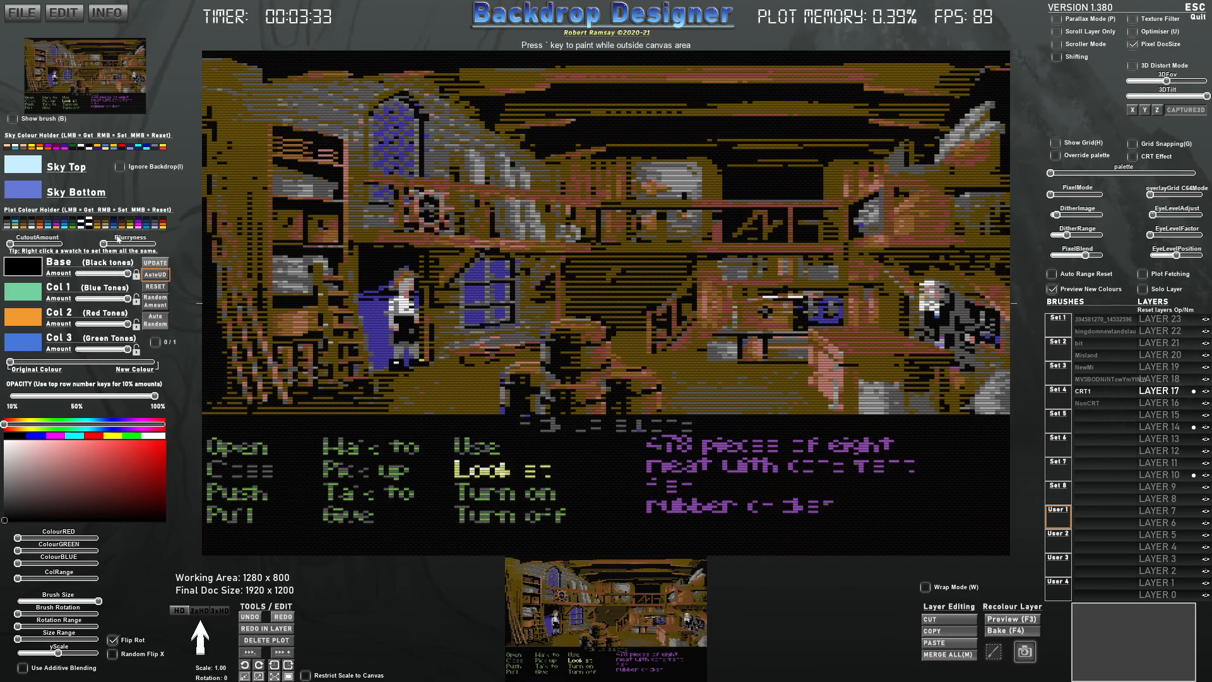
mouse_move(112, 242)
left_mouse_down()
mouse_move(150, 243)
mouse_move(108, 245)
left_mouse_up()
left_click_drag(9, 363, 88, 364)
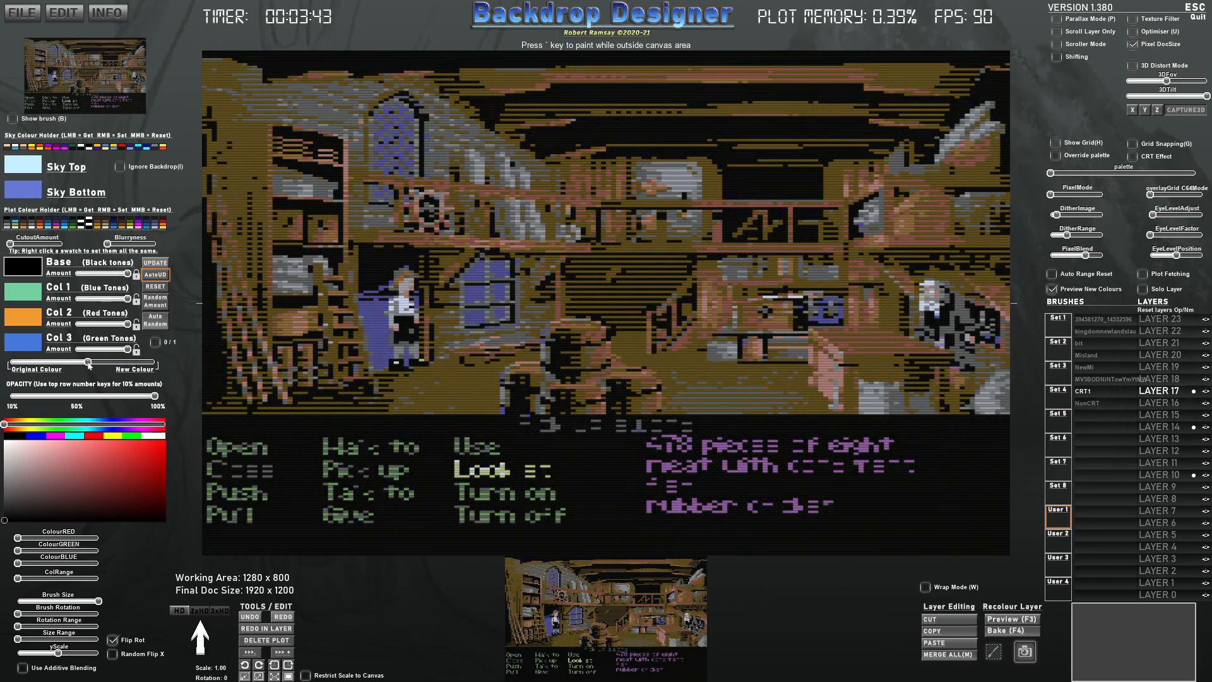
Step: Try the blue and orange-brown plot colour sets, choose the greyscale set and lower the new-colour blend to about a third
left_click(31, 225)
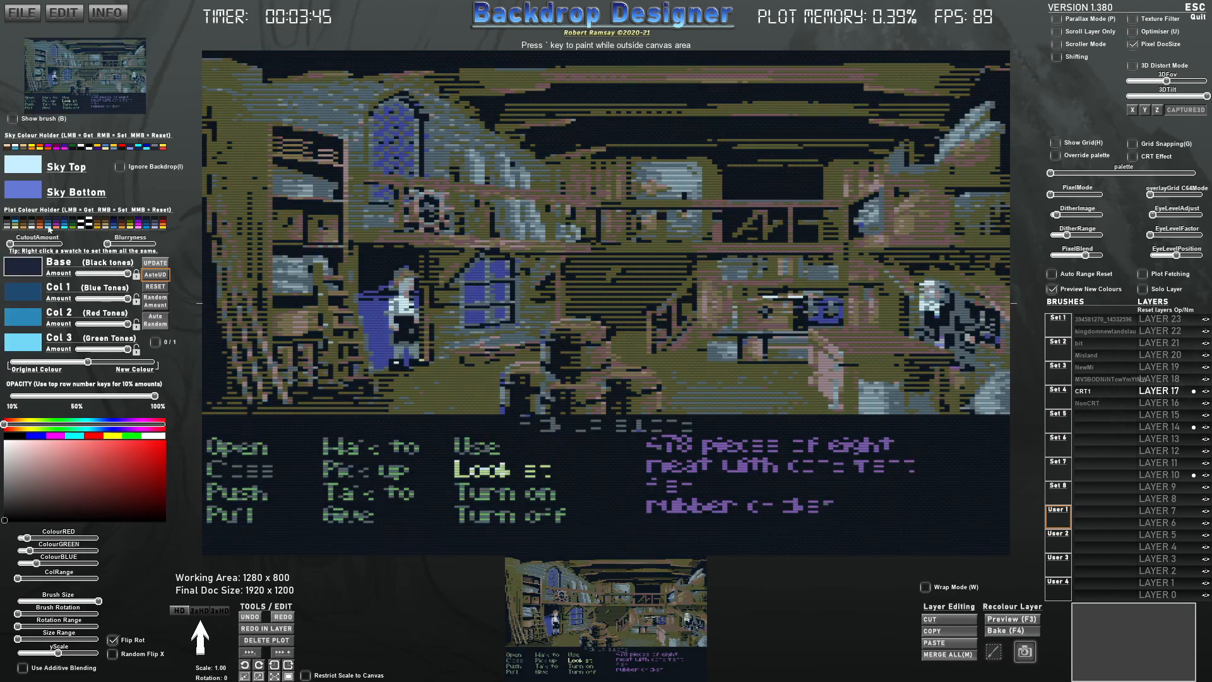
left_click(36, 225)
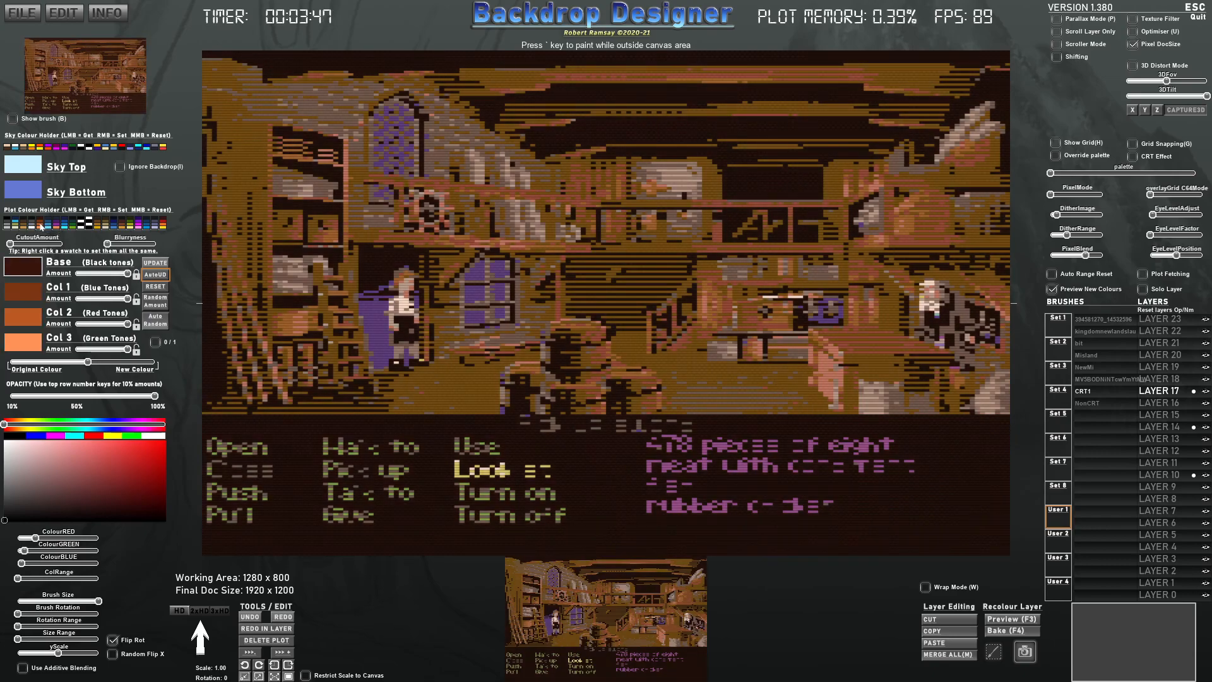
left_click(36, 226)
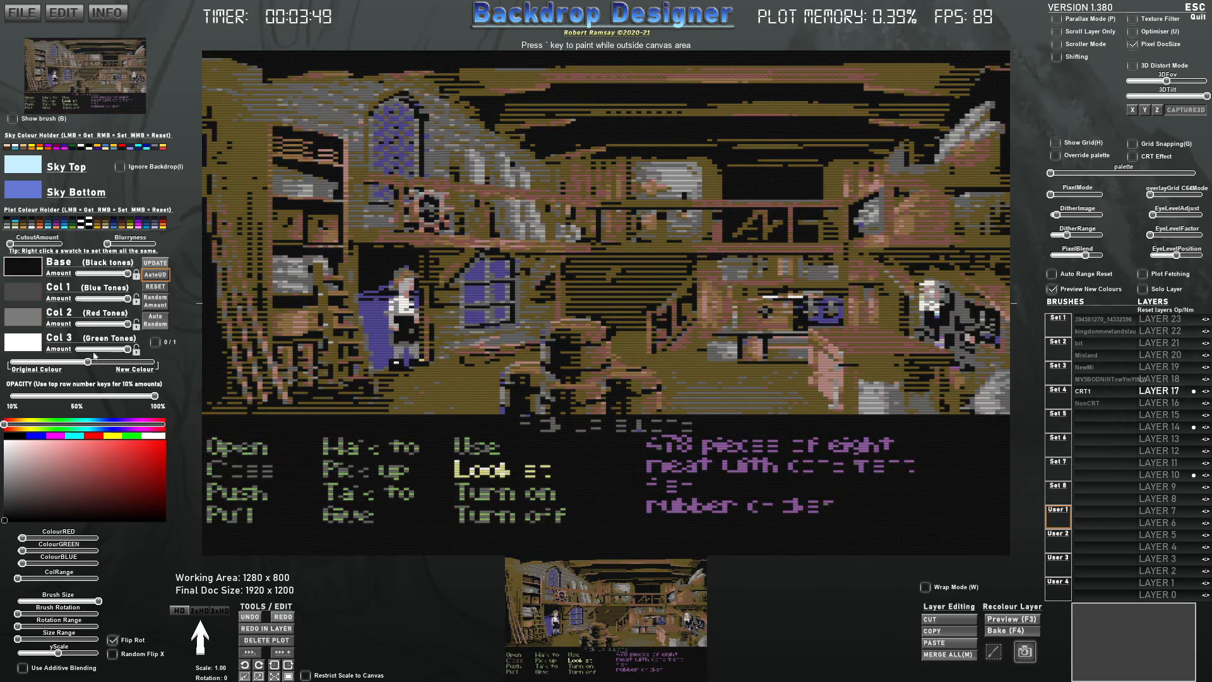
left_click_drag(88, 362, 56, 368)
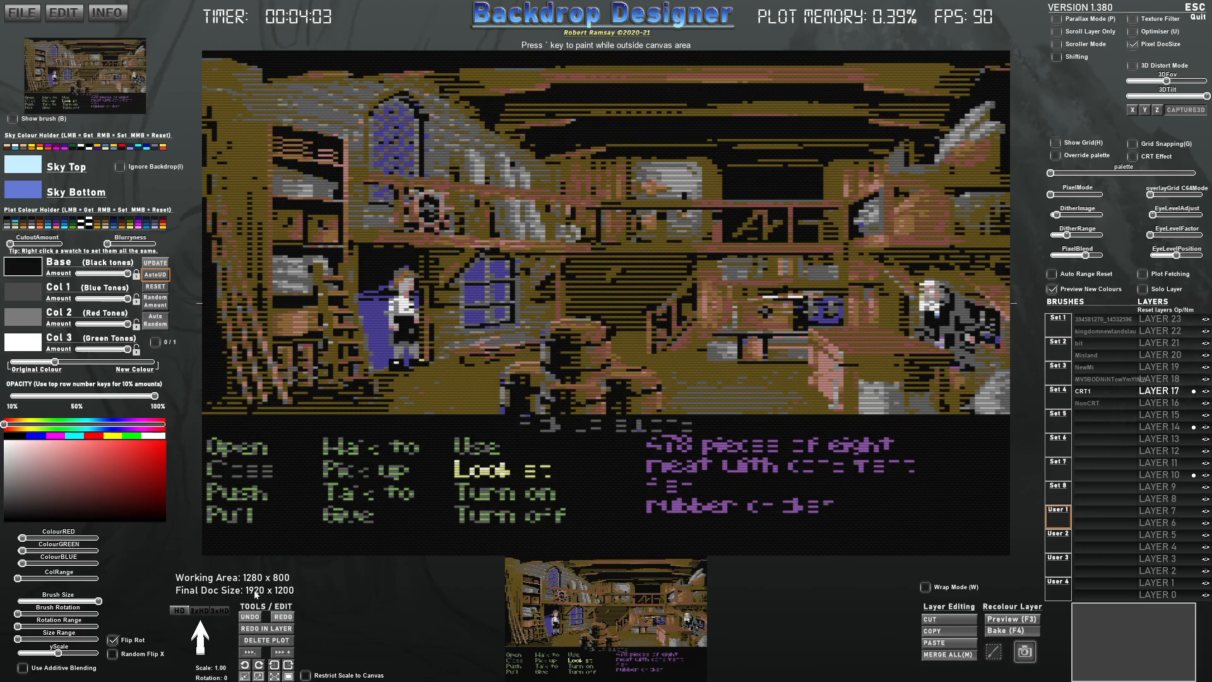
left_click(200, 611)
left_click(220, 611)
left_click(196, 612)
left_click(181, 612)
Step: Export the merged, pixelled image to the Desktop as a PNG named MonkeyIsland1
left_click(22, 13)
left_click(32, 58)
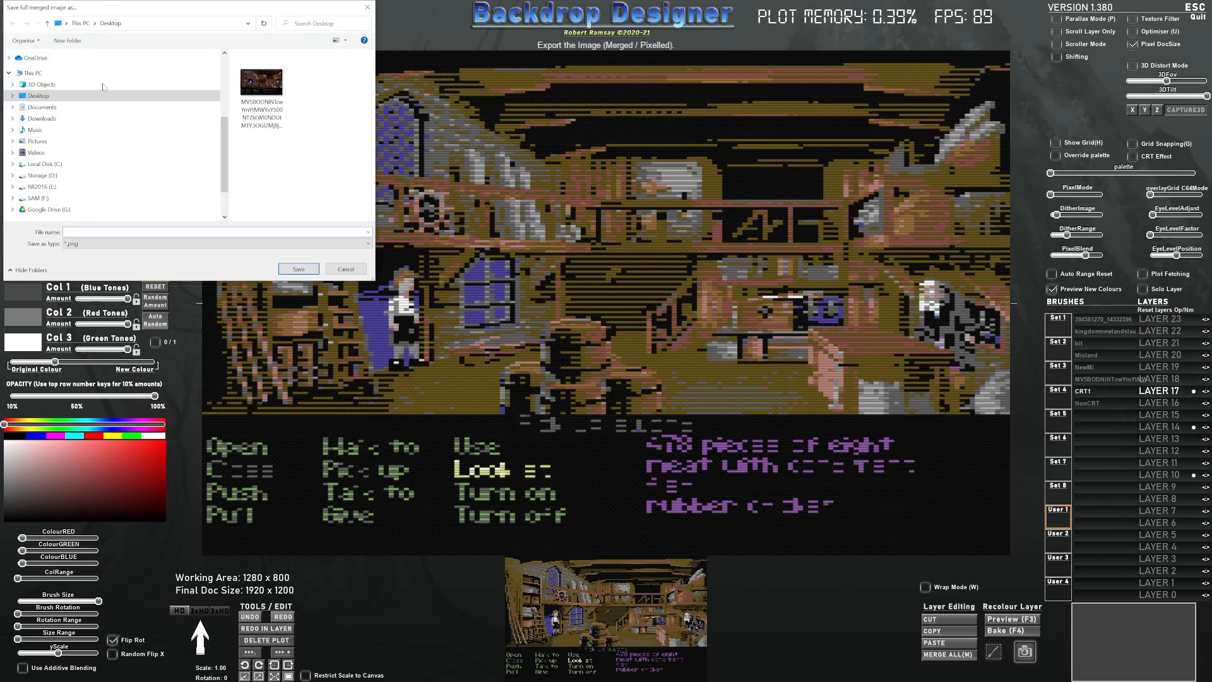
type("MonkeyIsland1")
key("Return")
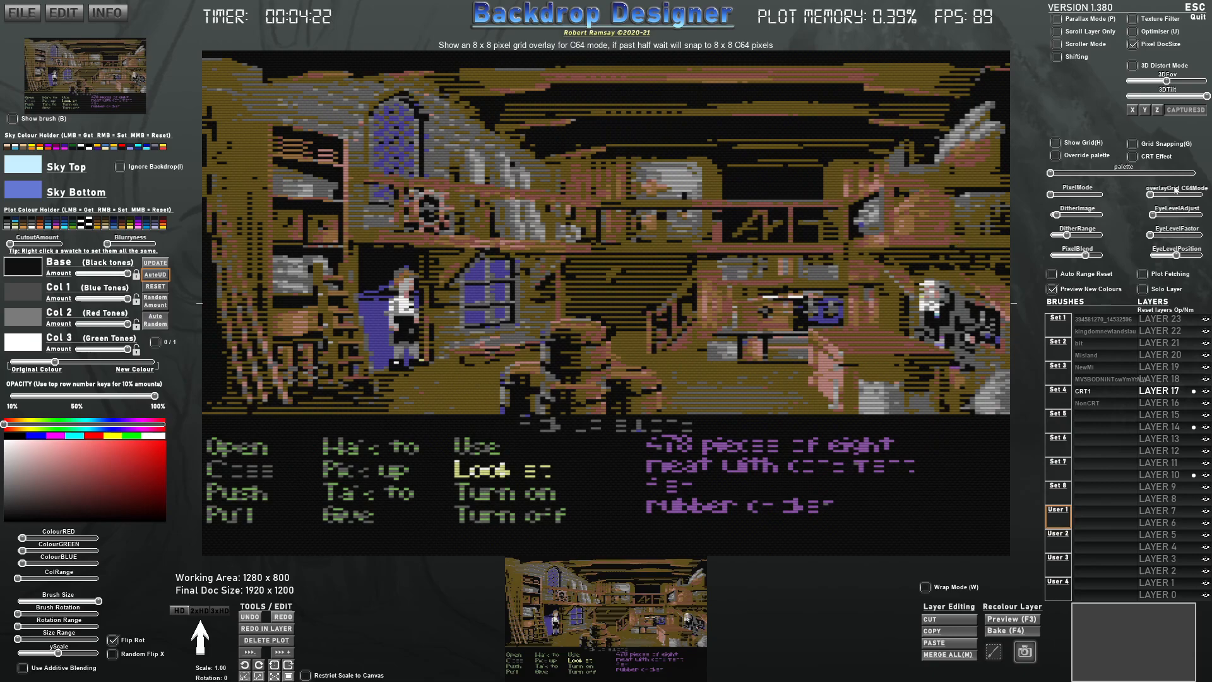
Step: Hide Layer 17 and choose the s_Square brush from brush Set 5
left_click(1205, 392)
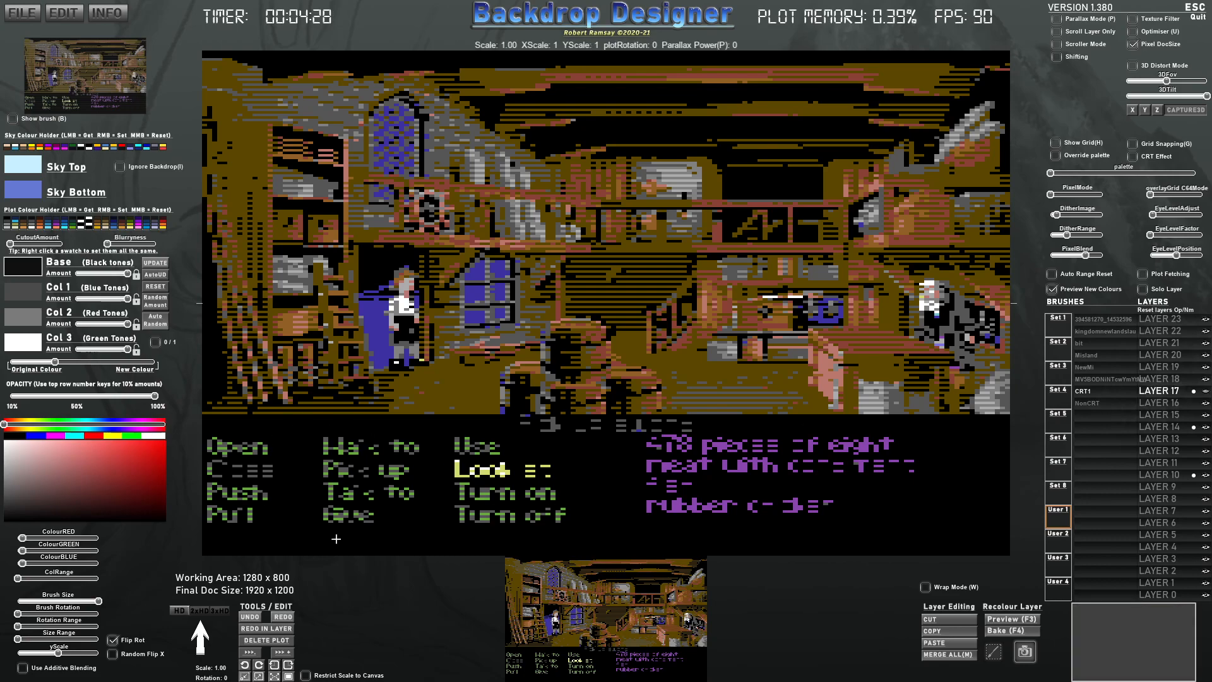
left_click(1057, 372)
left_click(1060, 398)
left_click(1058, 427)
left_click(1085, 450)
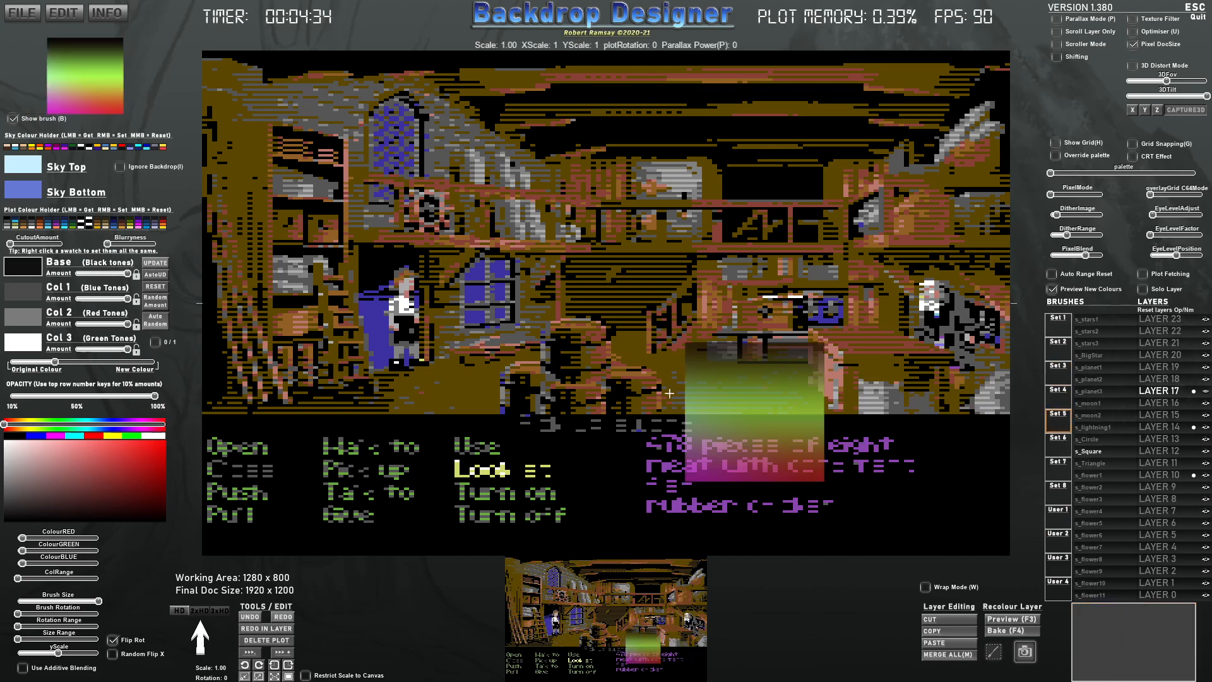
Step: Set all four brush colours to black and blend fully to the new colour, with Layer 20 selected
right_click(25, 270)
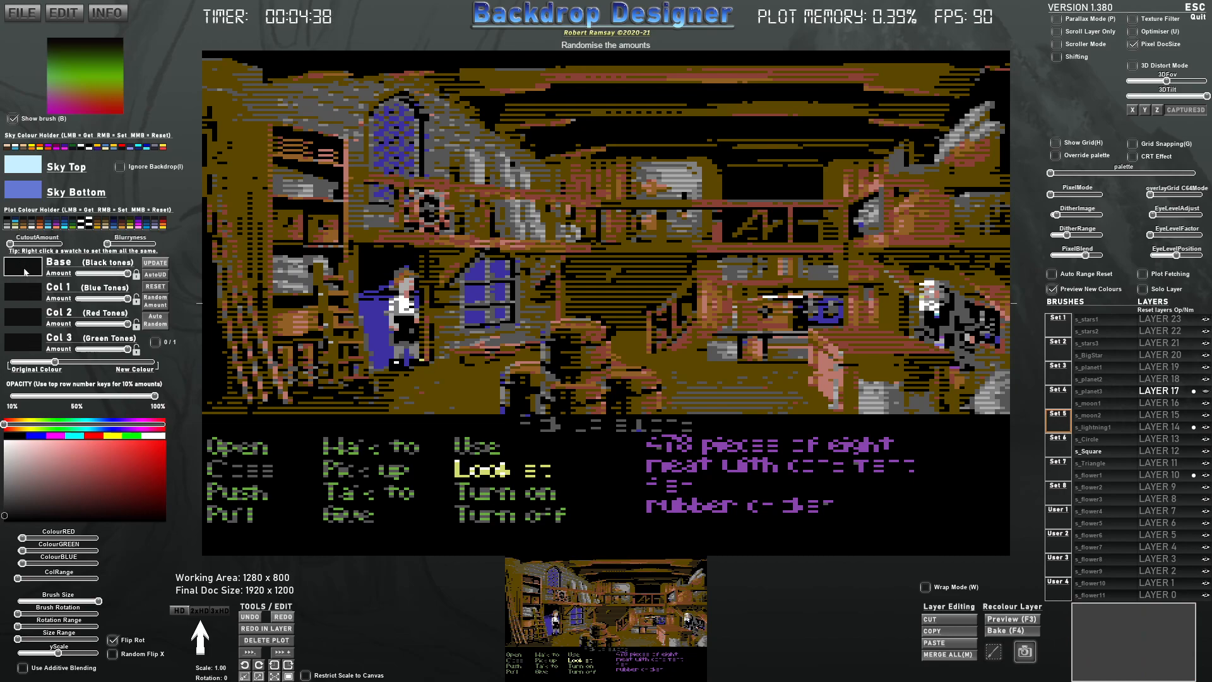
left_click_drag(55, 362, 155, 362)
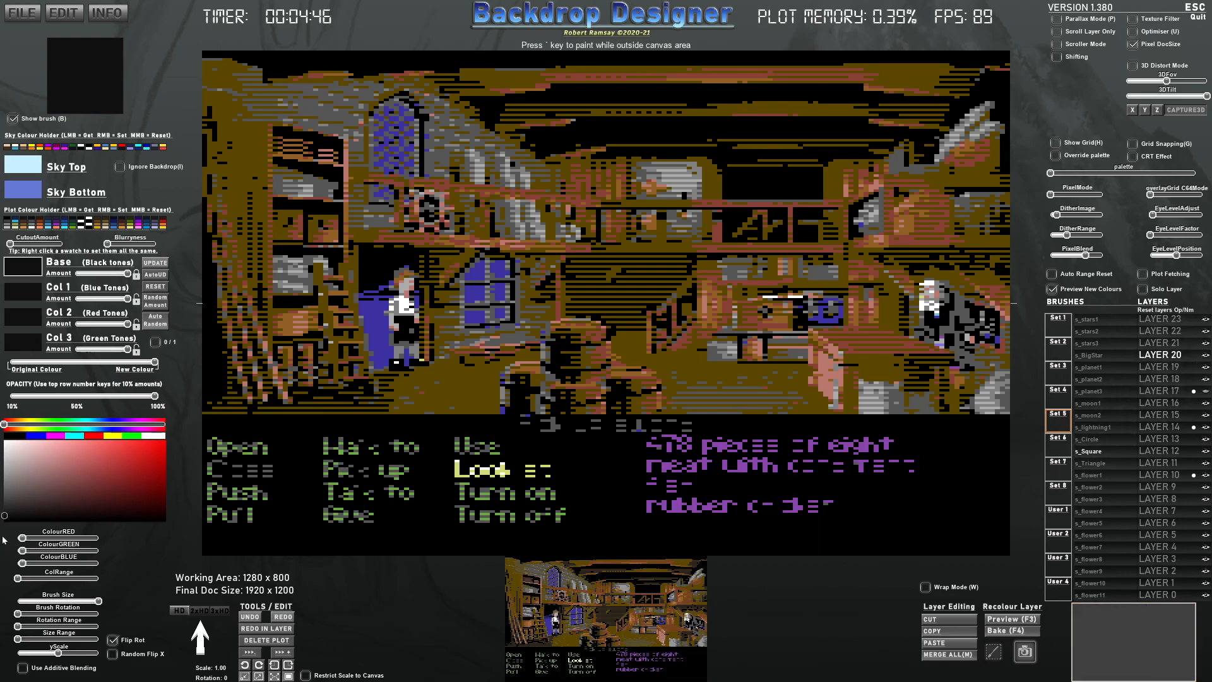
left_click(14, 438)
Step: Paint black over the command verbs and inventory text below the scene on Layer 20
mouse_move(240, 479)
left_mouse_down()
mouse_move(256, 498)
mouse_move(340, 502)
mouse_move(460, 501)
mouse_move(517, 484)
left_mouse_up()
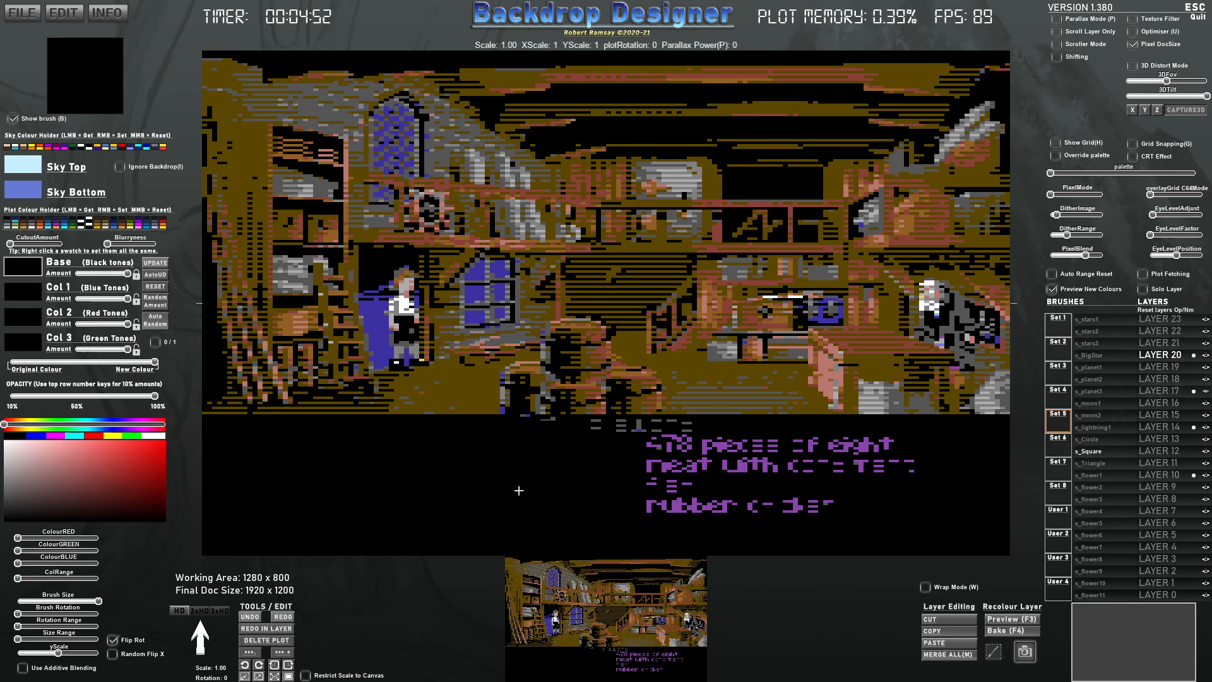
mouse_move(521, 484)
left_mouse_down()
mouse_move(879, 491)
mouse_move(883, 523)
left_mouse_up()
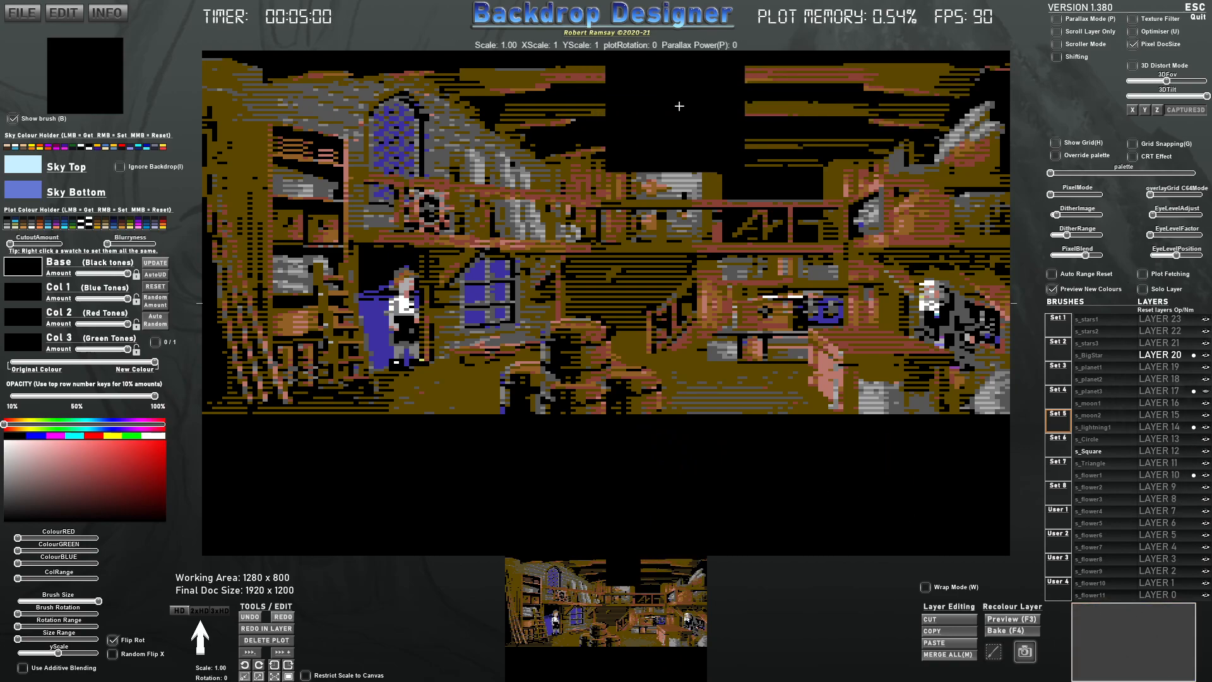
Step: Hide the brush preview and export the merged, pixelled image to the Desktop as Mi_PixelPerfect in 320x200px C64 pixel mode
key("b")
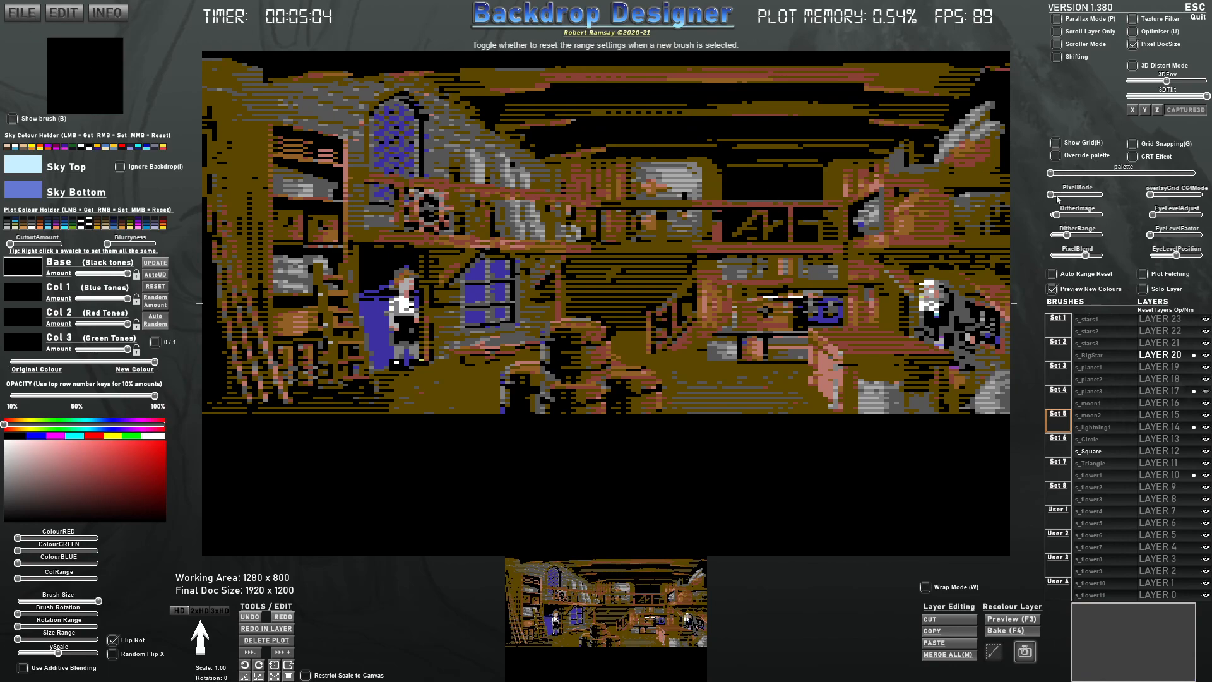
left_click_drag(1052, 195, 1054, 196)
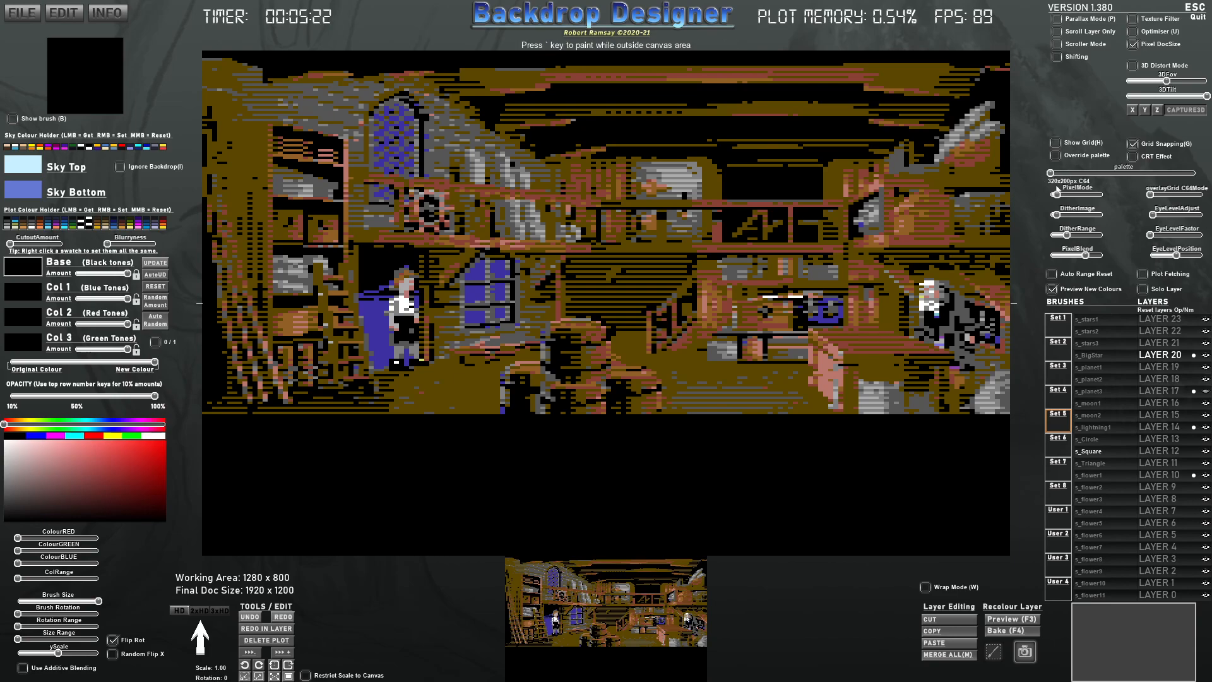
left_click(9, 8)
left_click(32, 59)
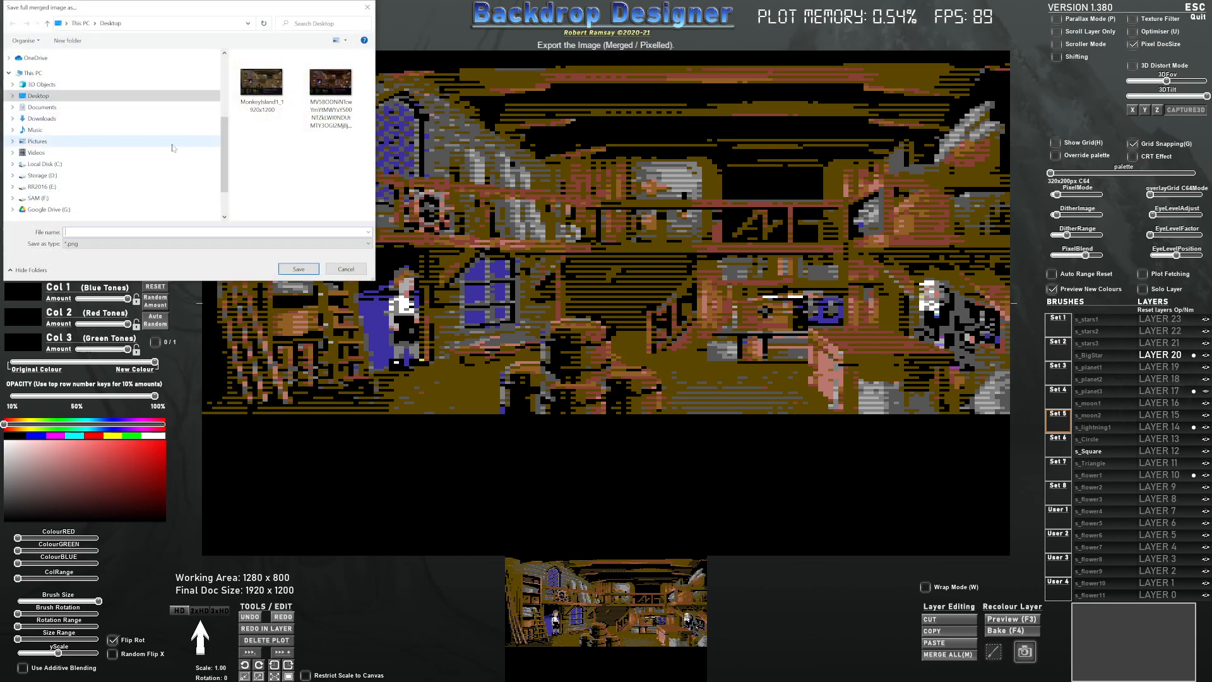
type("M")
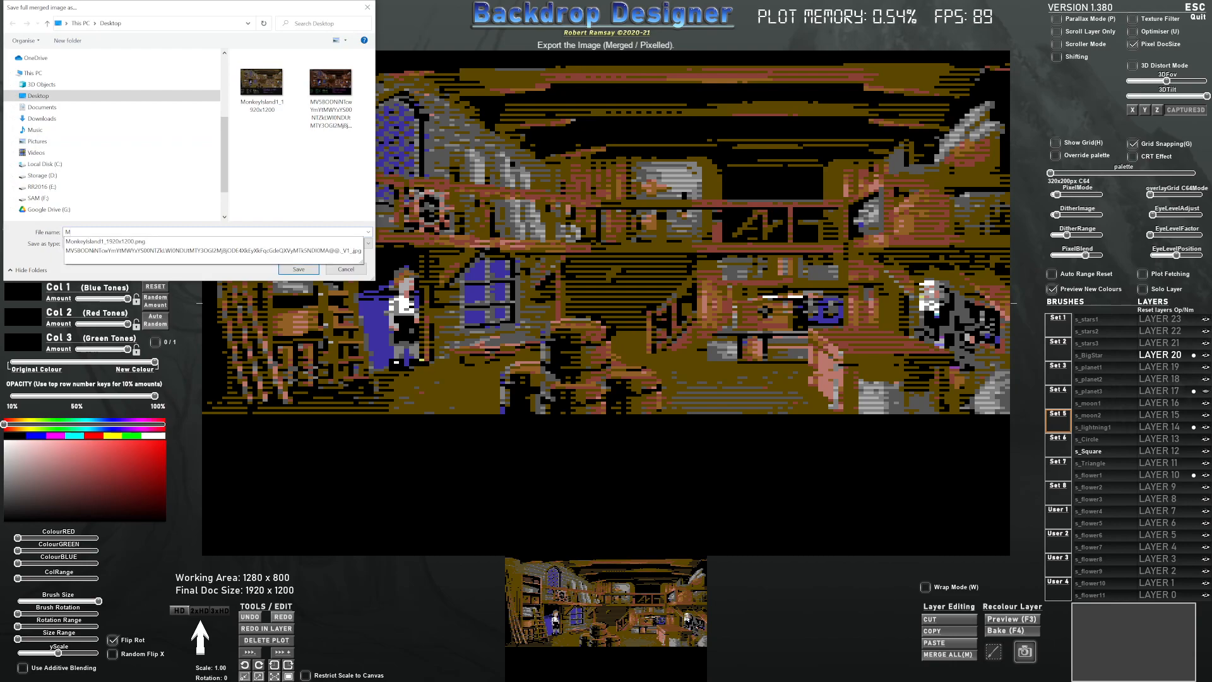
type("ixelPerfect")
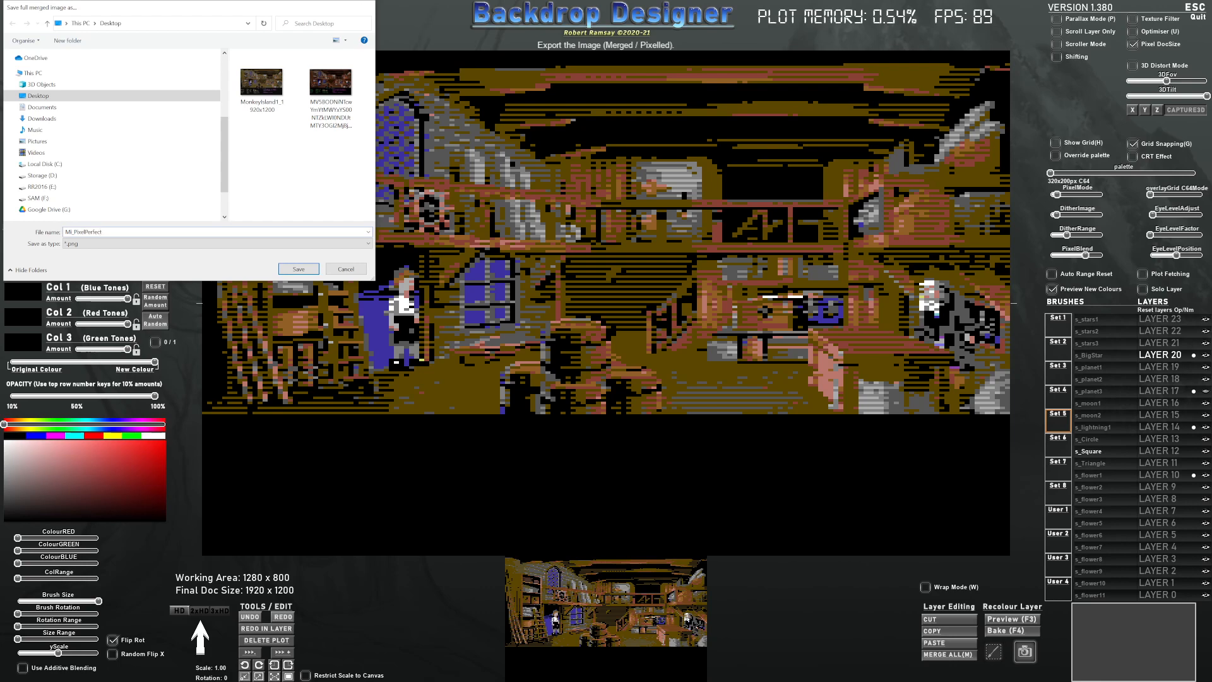
type("_PixelPerfect")
key("Return")
Step: Switch to the web browser and open the mcdraw.xyz pixel editor in a new tab
key("alt+Tab")
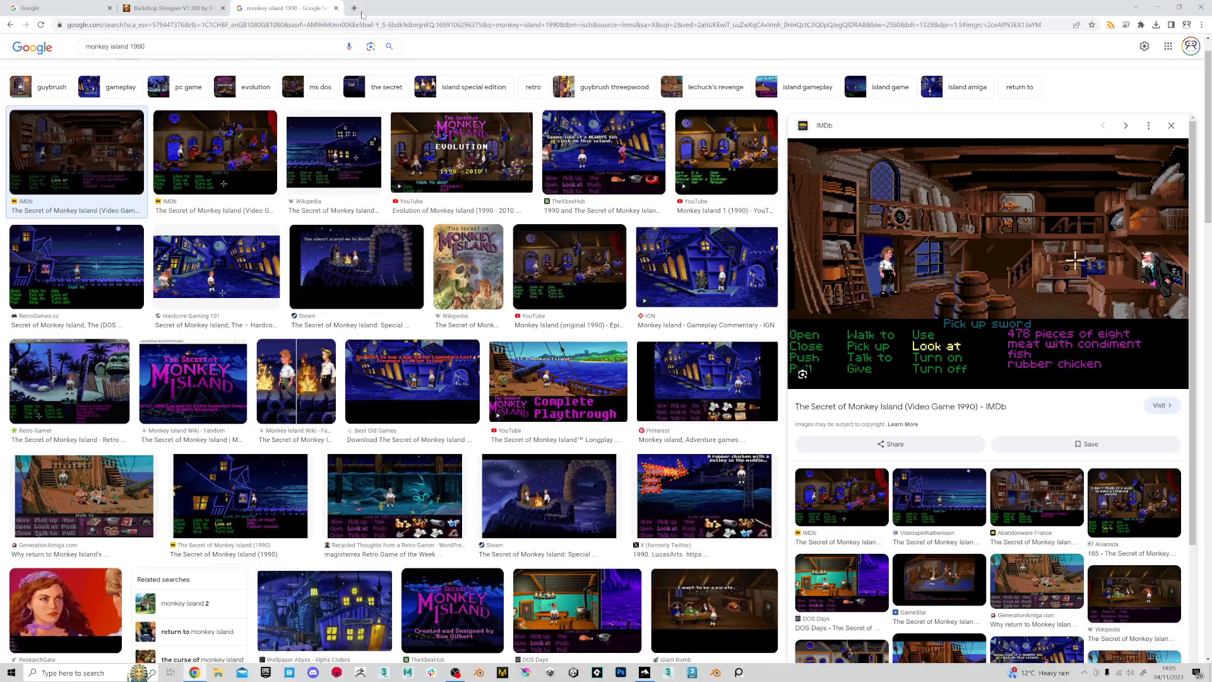
left_click(352, 9)
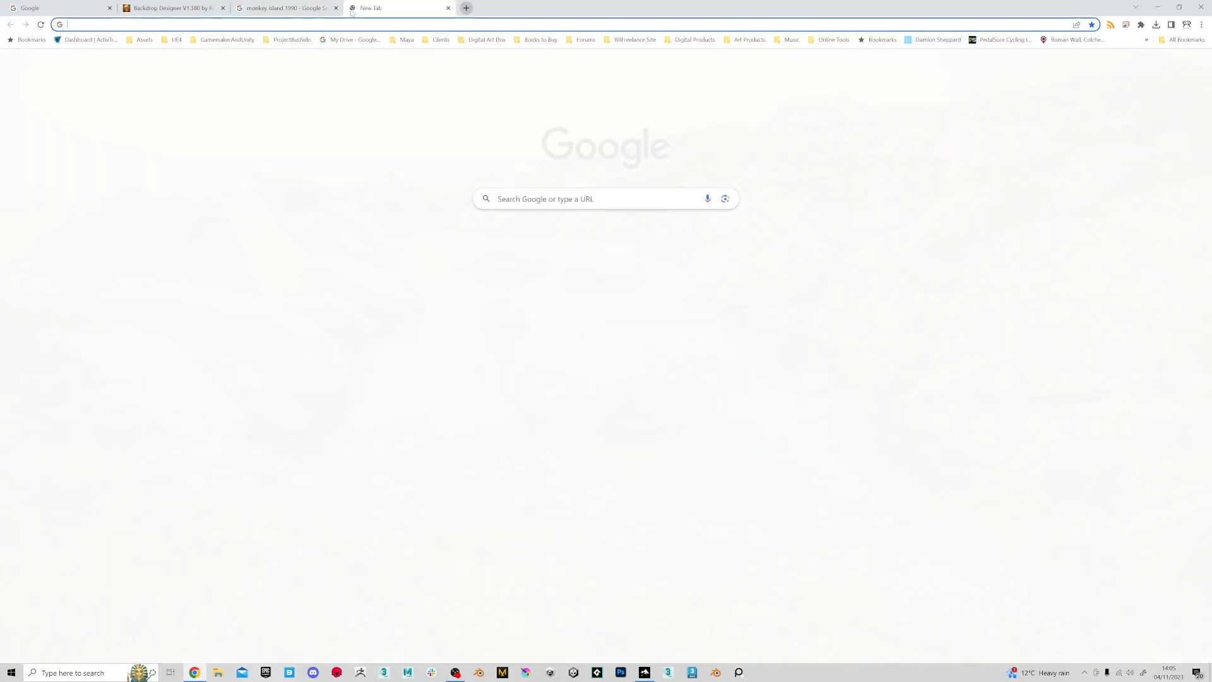
left_click(602, 298)
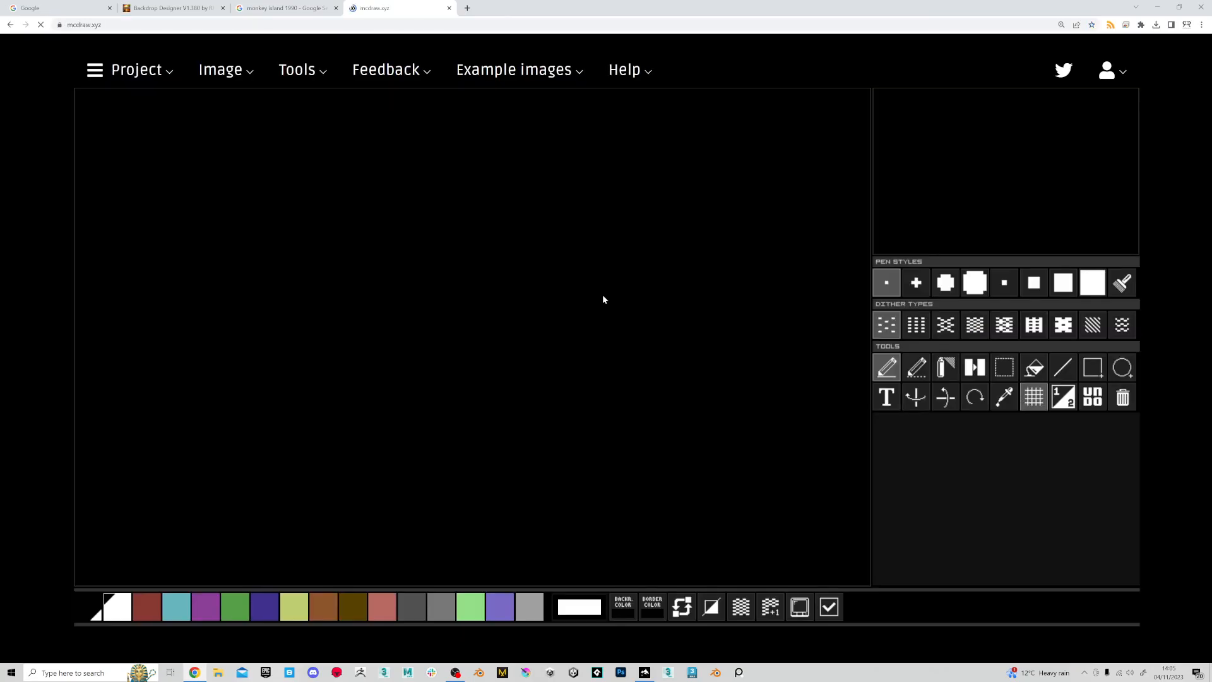
Step: Import the Mi_PixelPerfect_PixelArt image from the Desktop into mcDRAW, accepting the default import adjustments
left_click(192, 281)
left_click(227, 80)
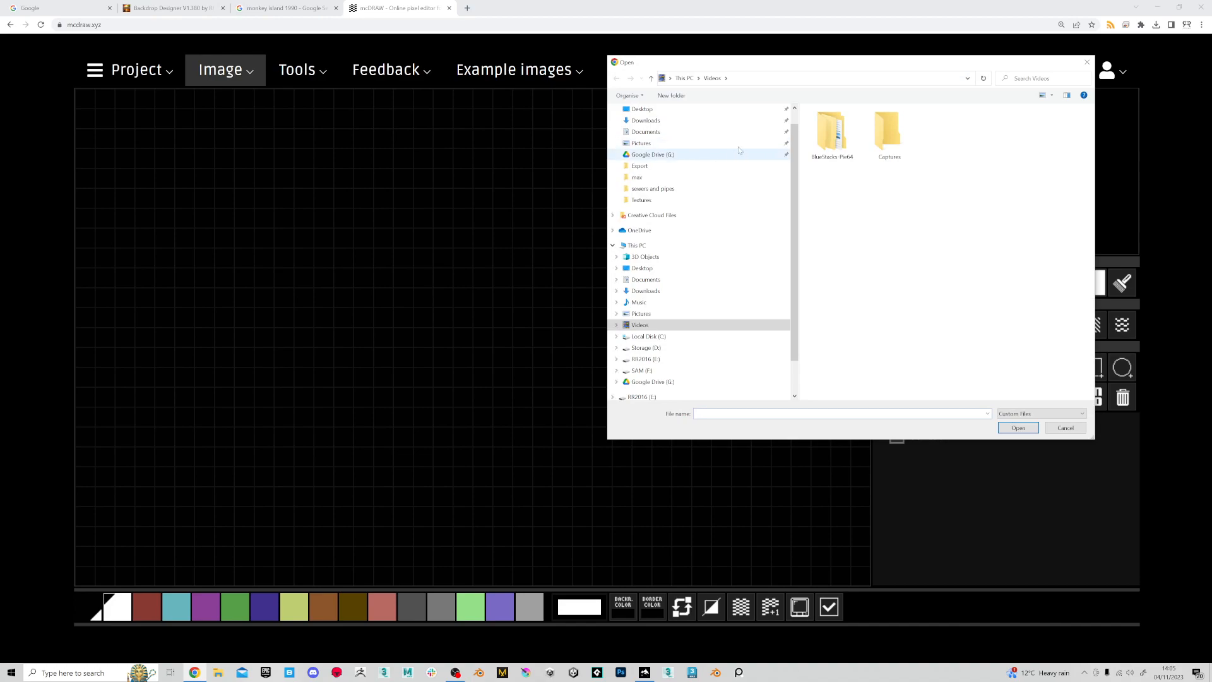
left_click(642, 109)
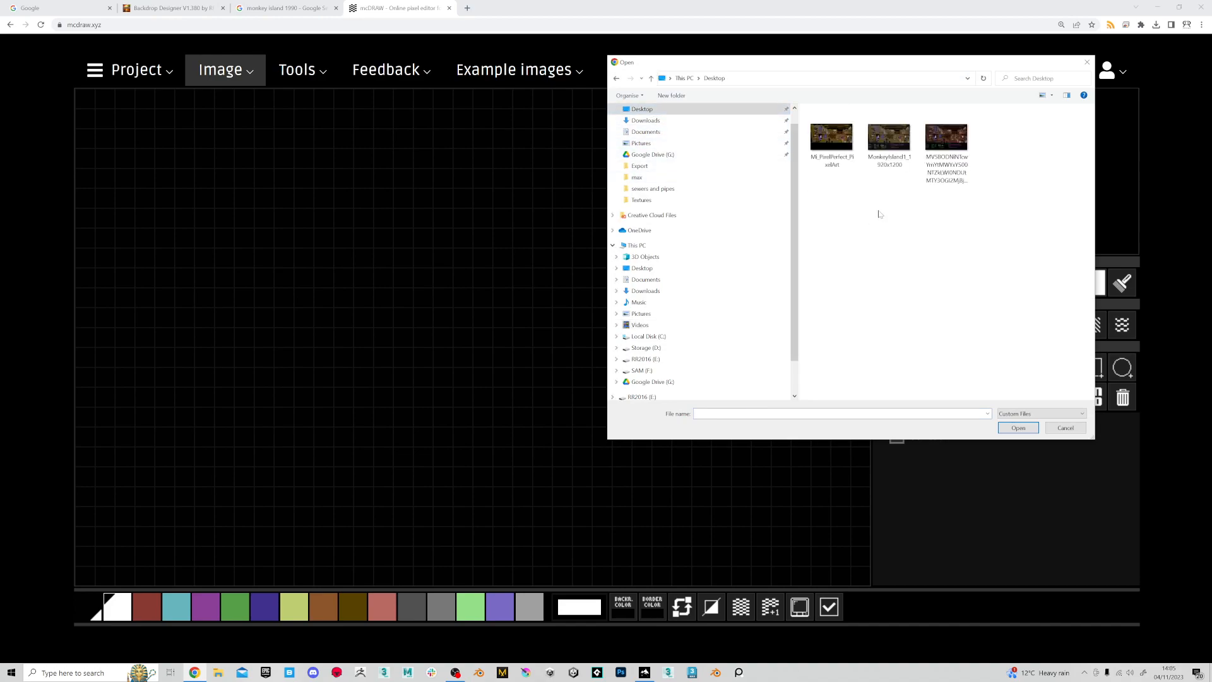
double_click(830, 139)
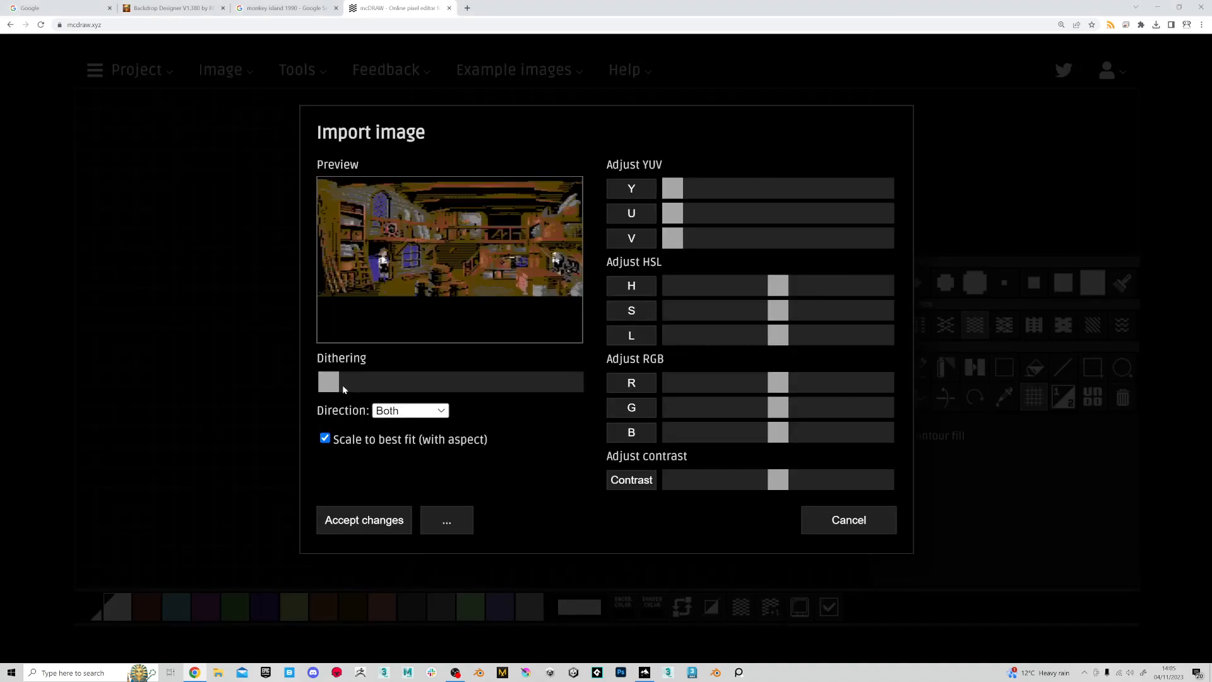
left_click(376, 527)
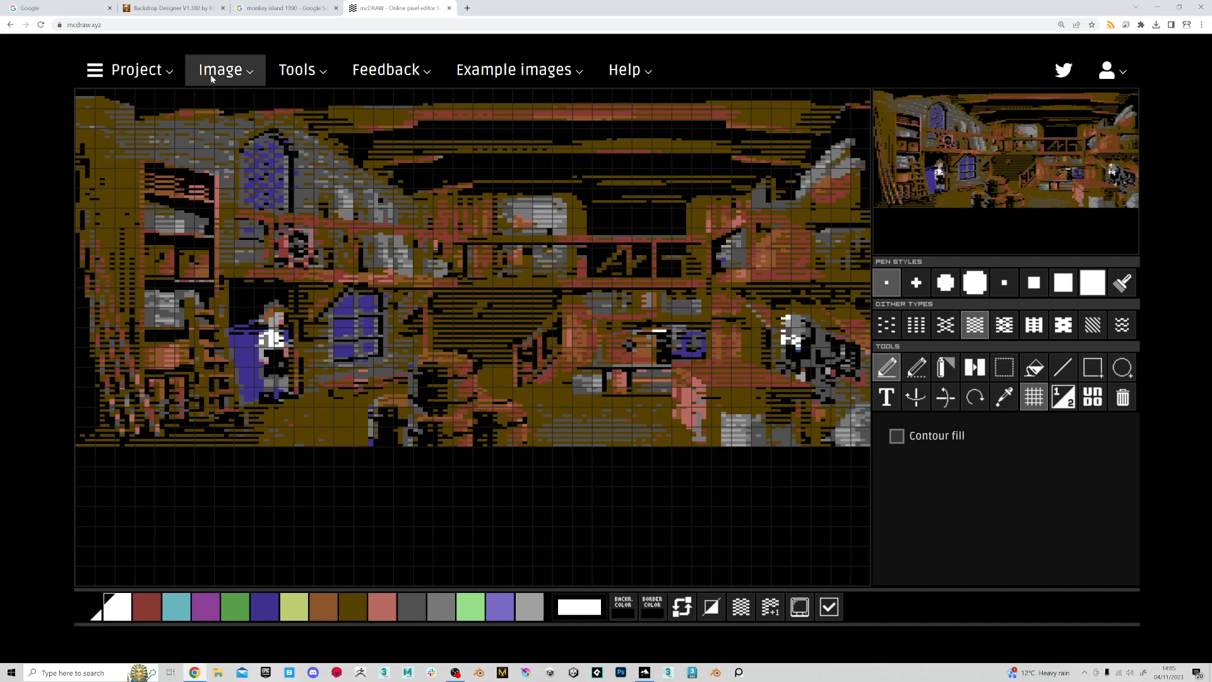
Step: Preview the imported picture in the Commodore emulator and close the preview
mouse_move(284, 75)
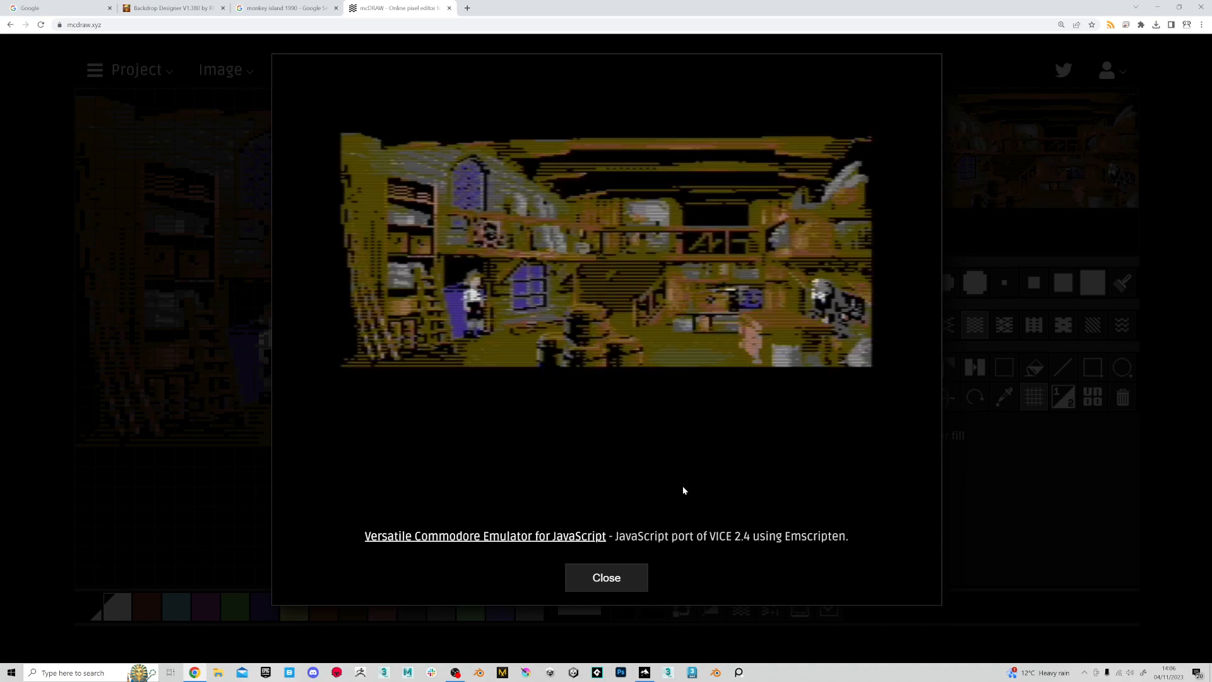
left_click(633, 576)
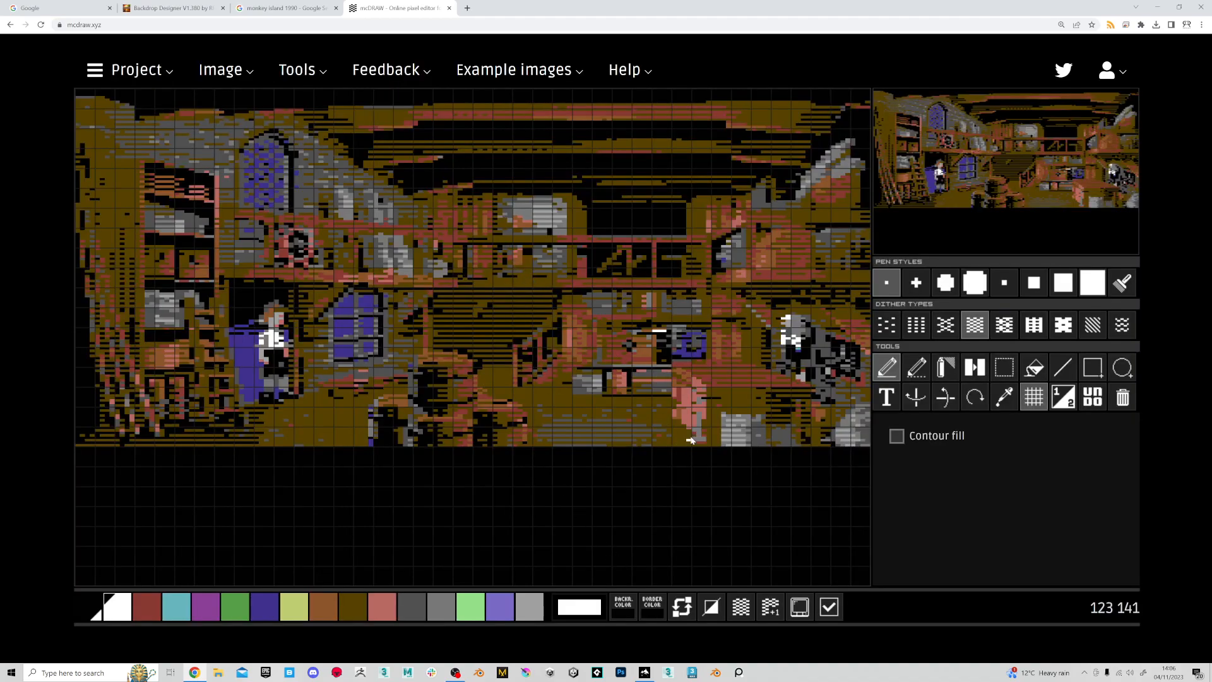
Step: Try the picture check with the light violet drawing colour selected, and undo the last canvas change
left_click(499, 598)
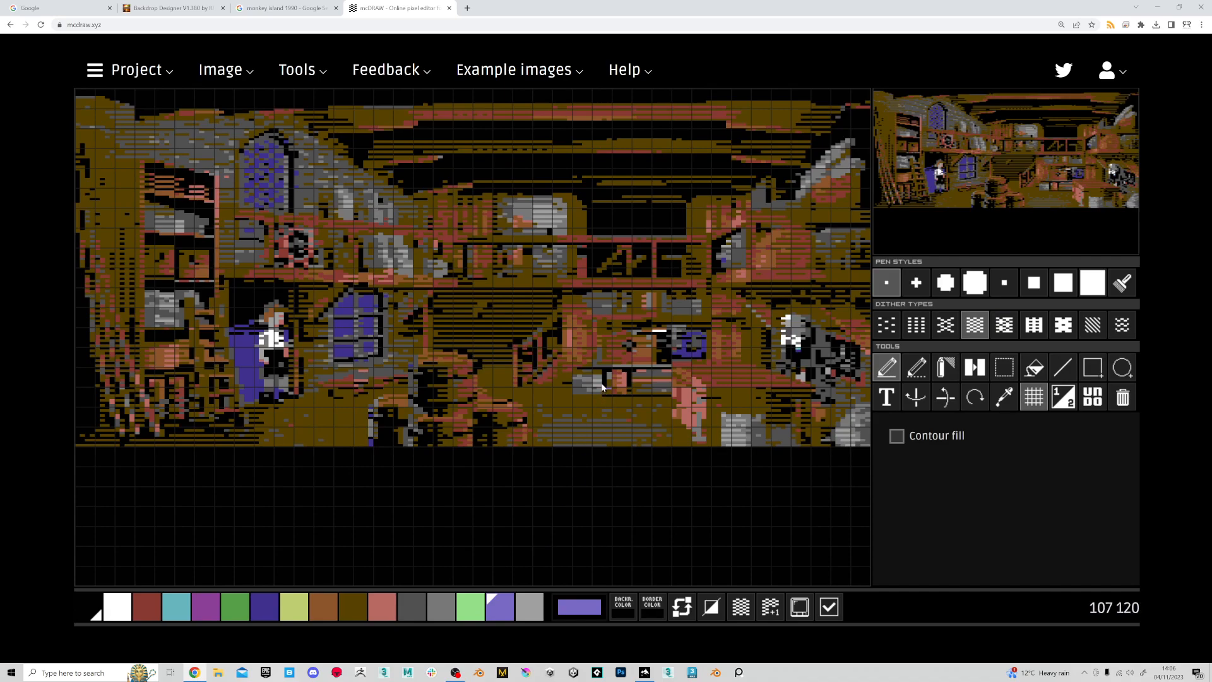
left_click(829, 606)
left_click(829, 607)
key("ctrl+z")
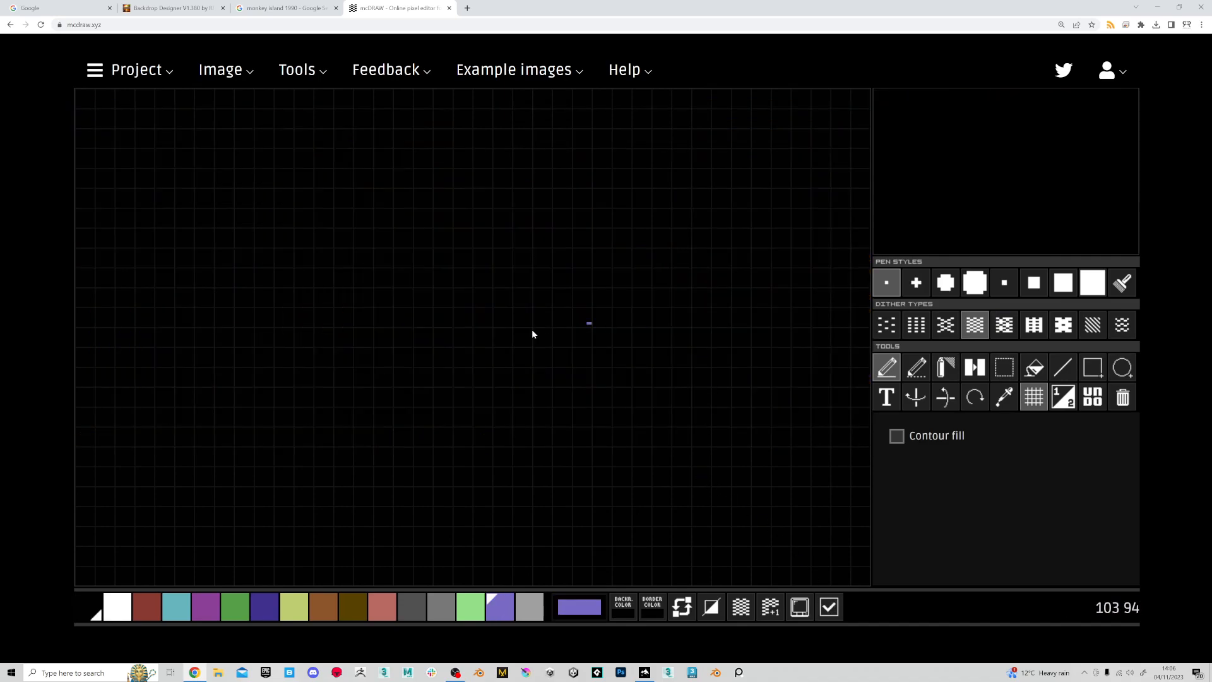
Step: Import Mi_PixelPerfect_PixelArt from the Desktop onto the emptied canvas and export the converted picture as a PNG
left_click(220, 70)
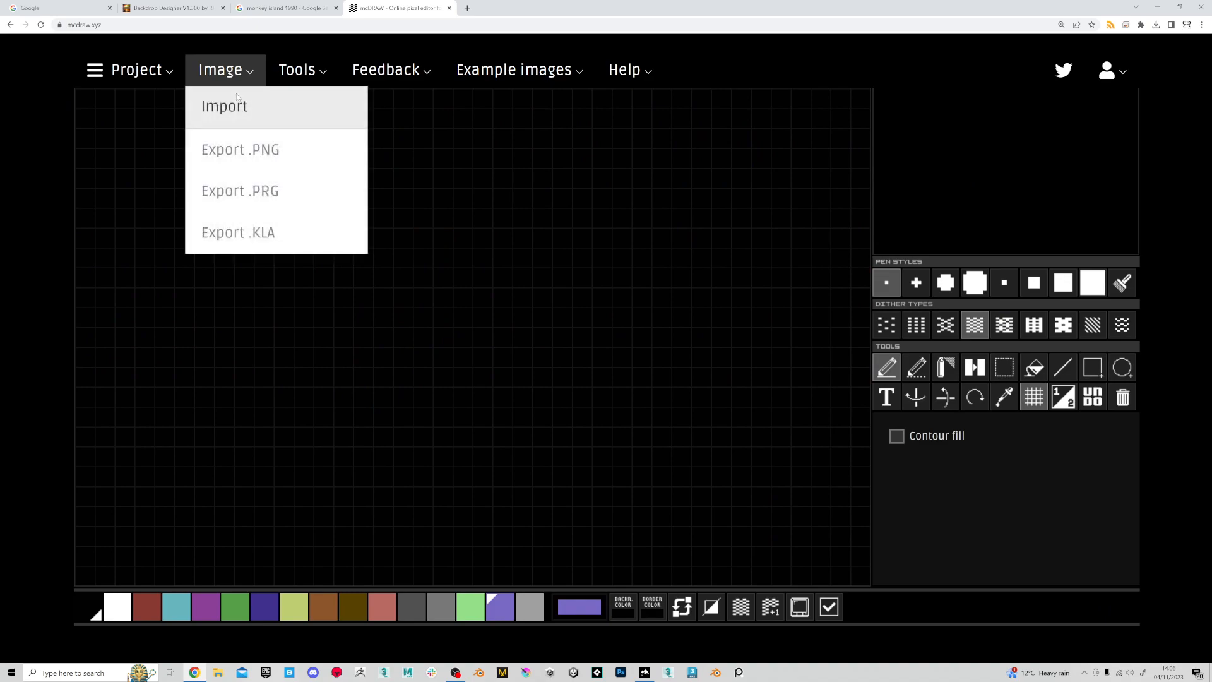
left_click(233, 105)
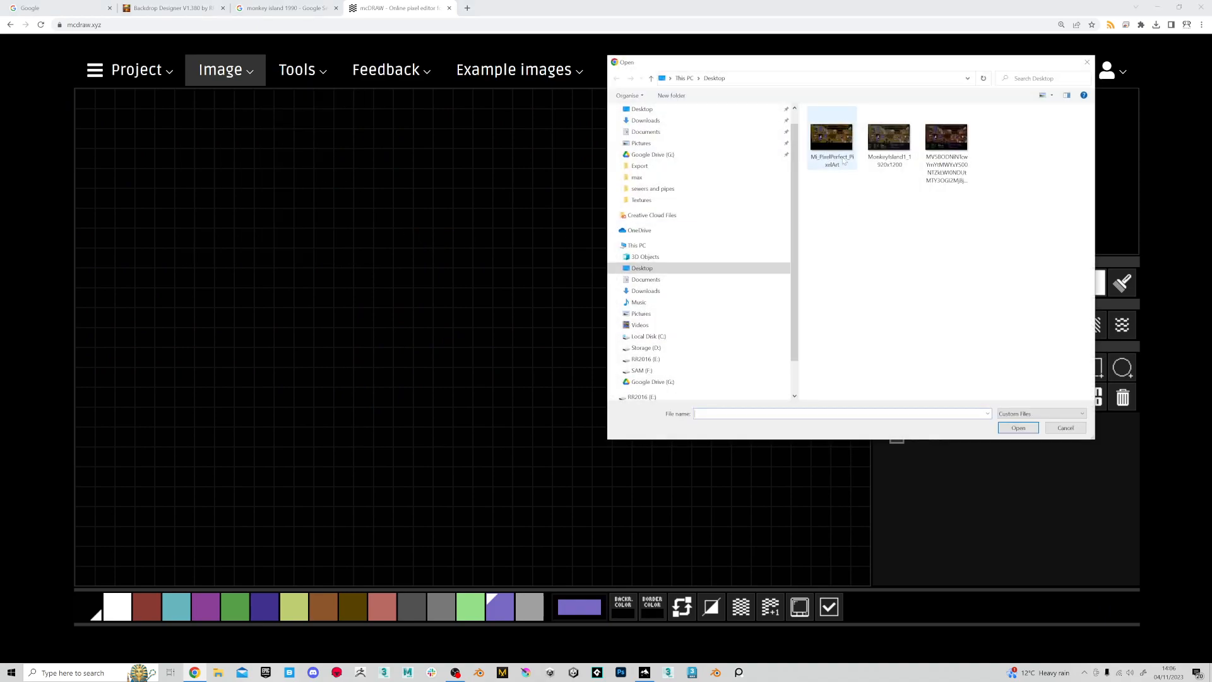
double_click(839, 148)
left_click(386, 527)
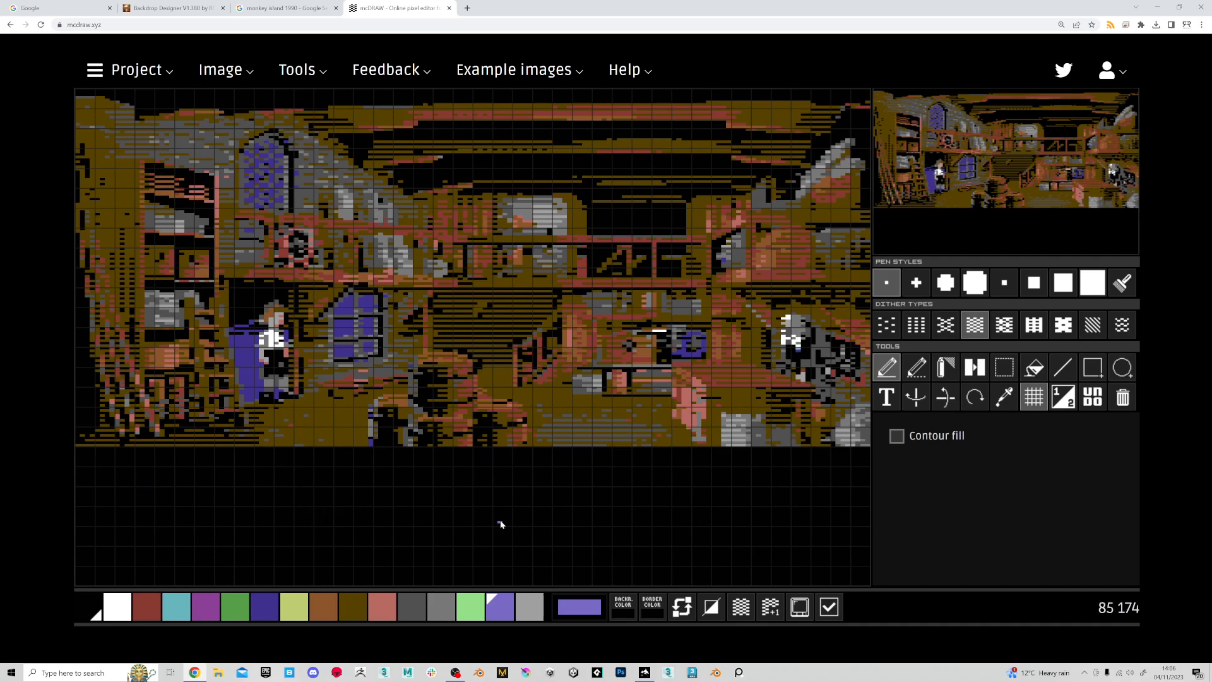
left_click(229, 71)
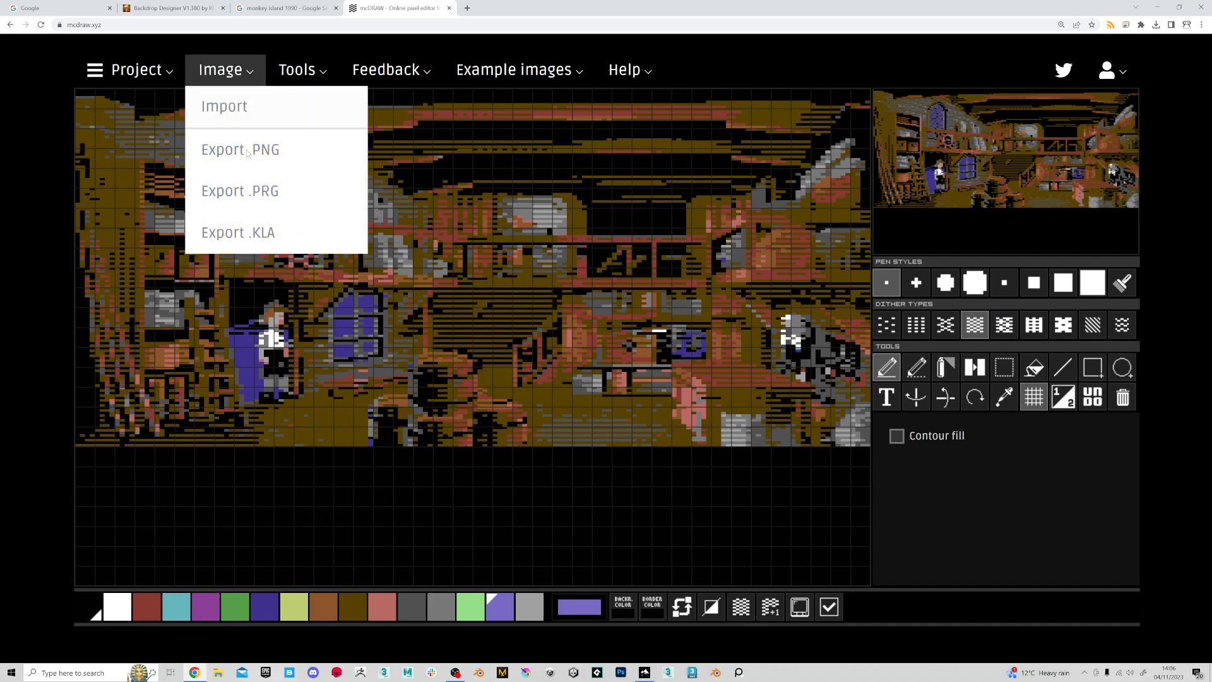
left_click(250, 152)
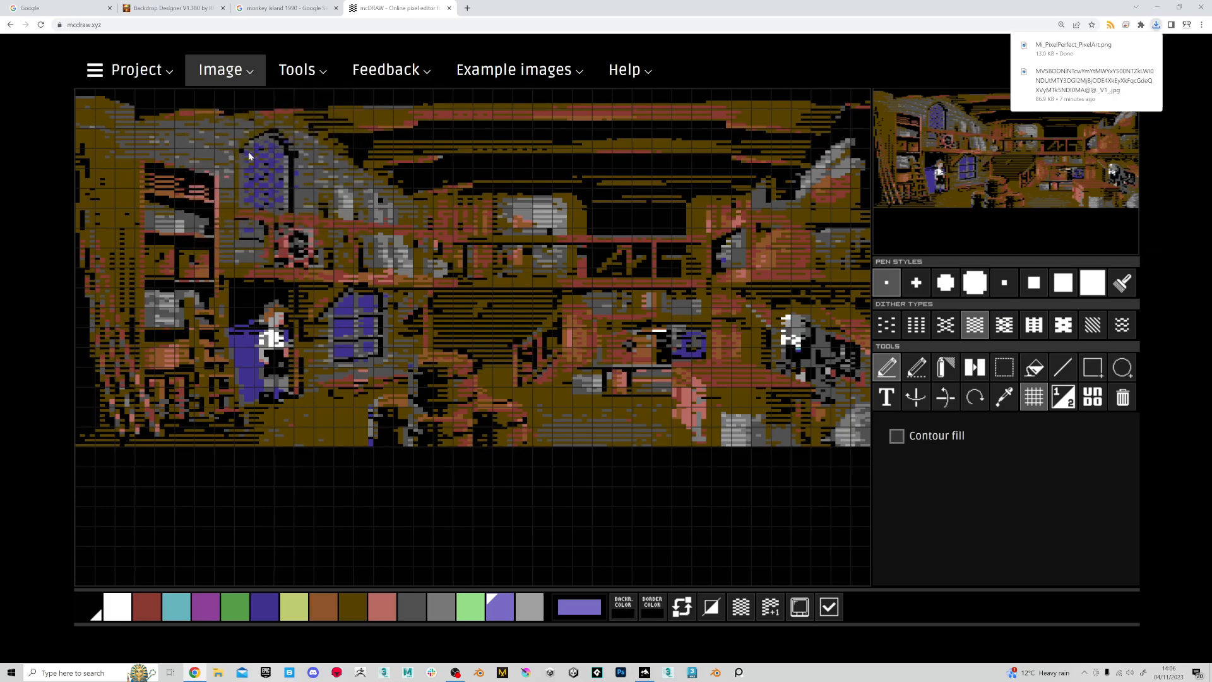
Step: Switch back to Backdrop Designer and load the downloaded Mi_PixelPerfect_PixelArt image as a new brush in the User 1 set
key("alt+Tab")
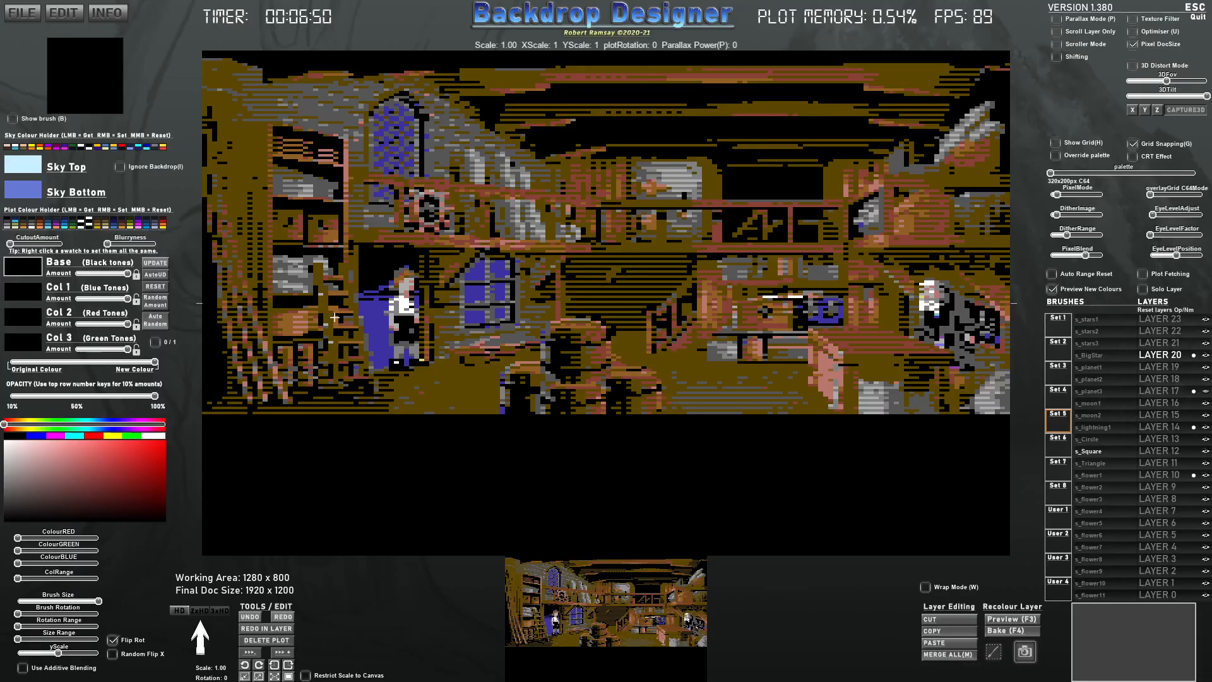
left_click(1059, 514)
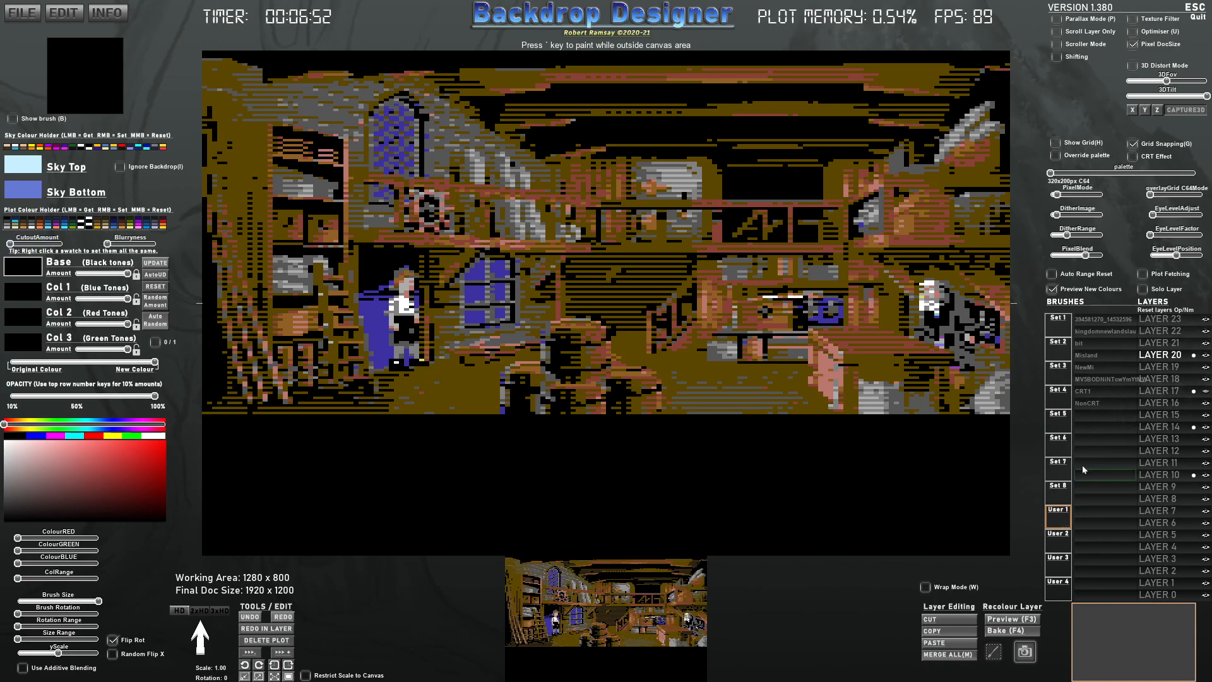
left_click(1096, 417)
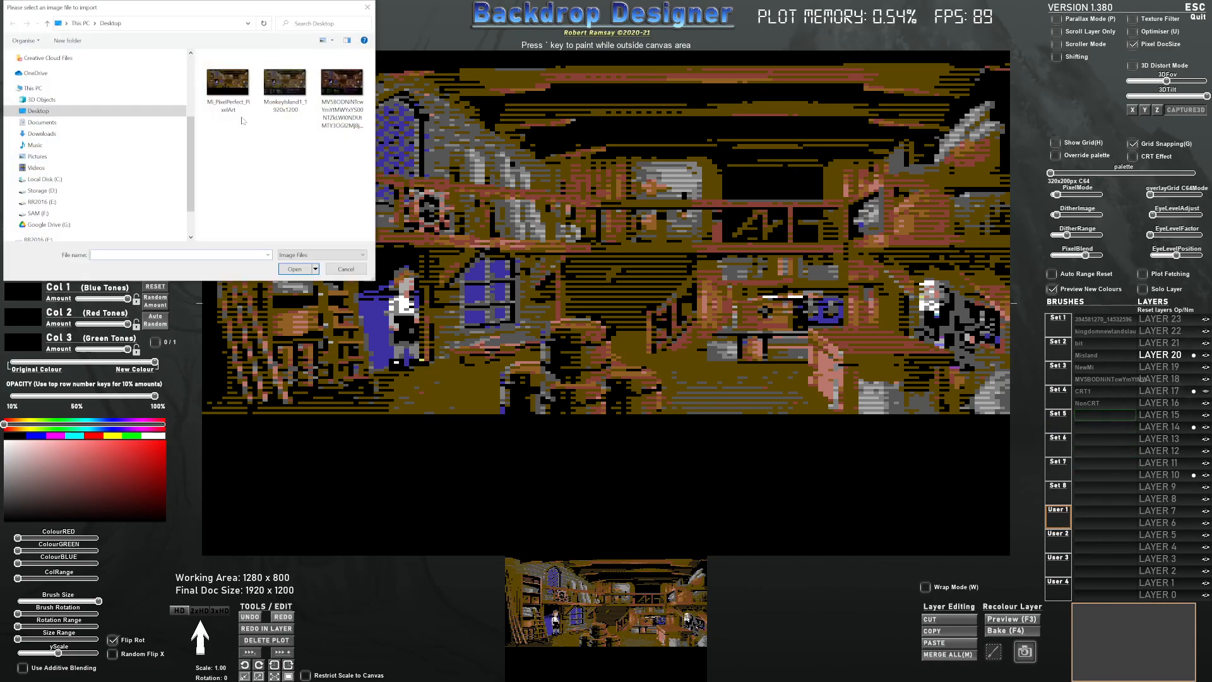
left_click(42, 133)
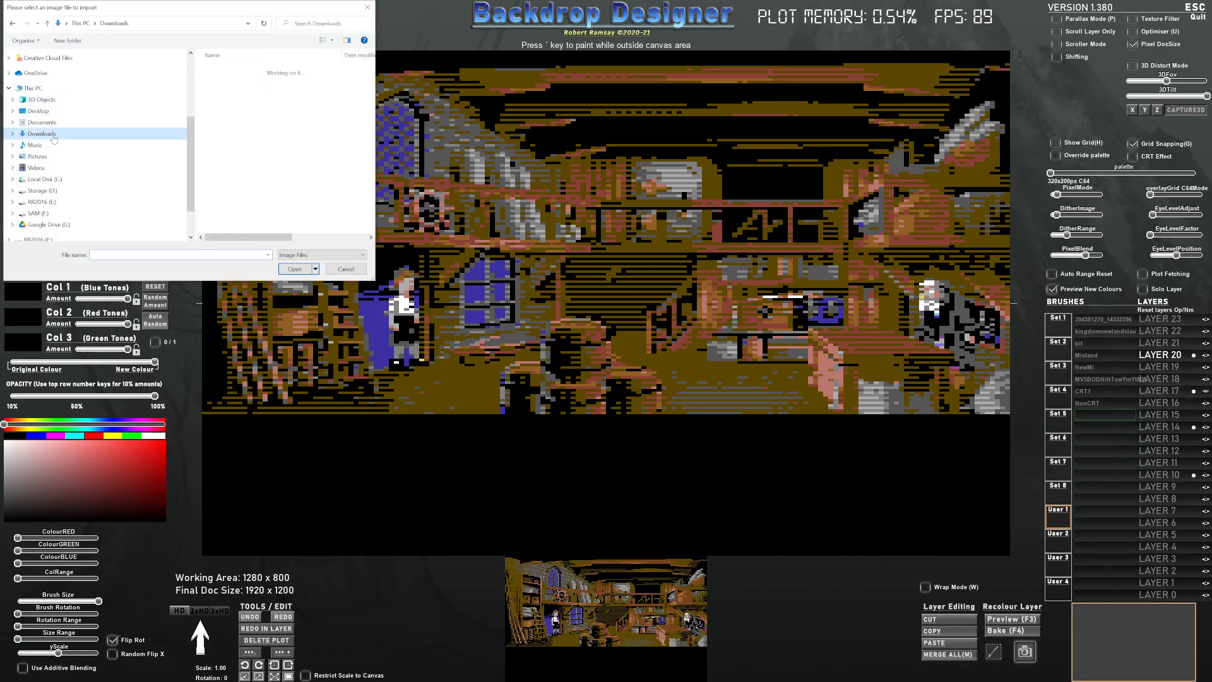
double_click(258, 85)
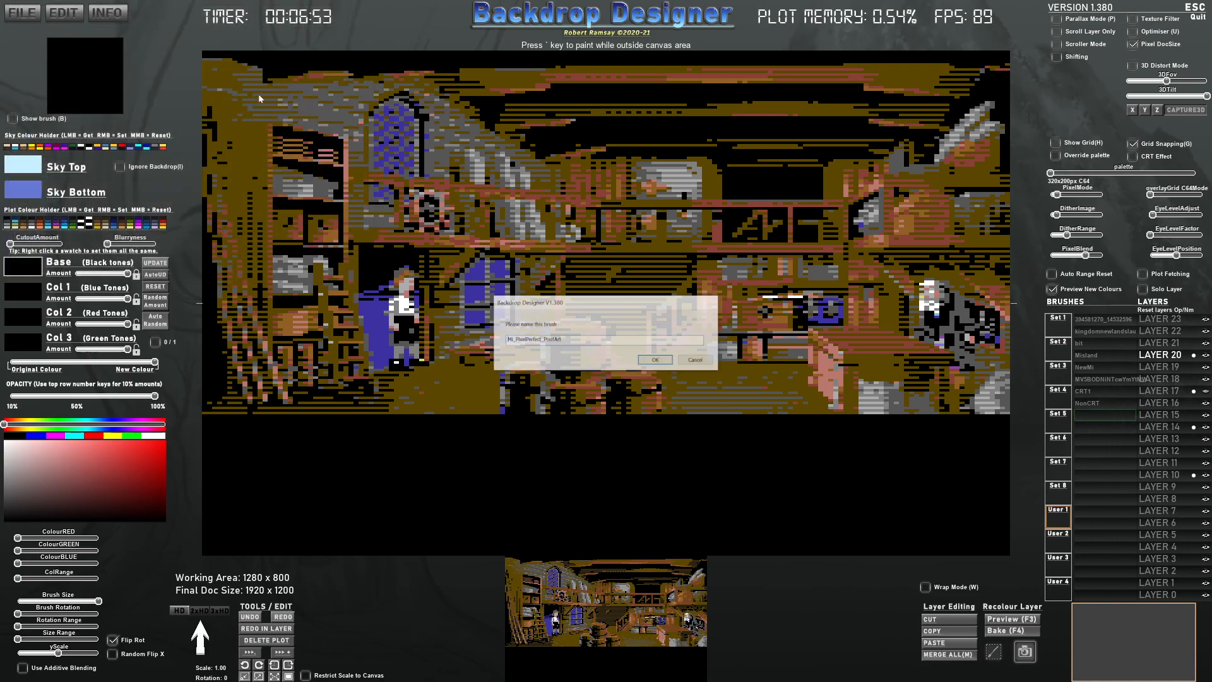
left_click(654, 360)
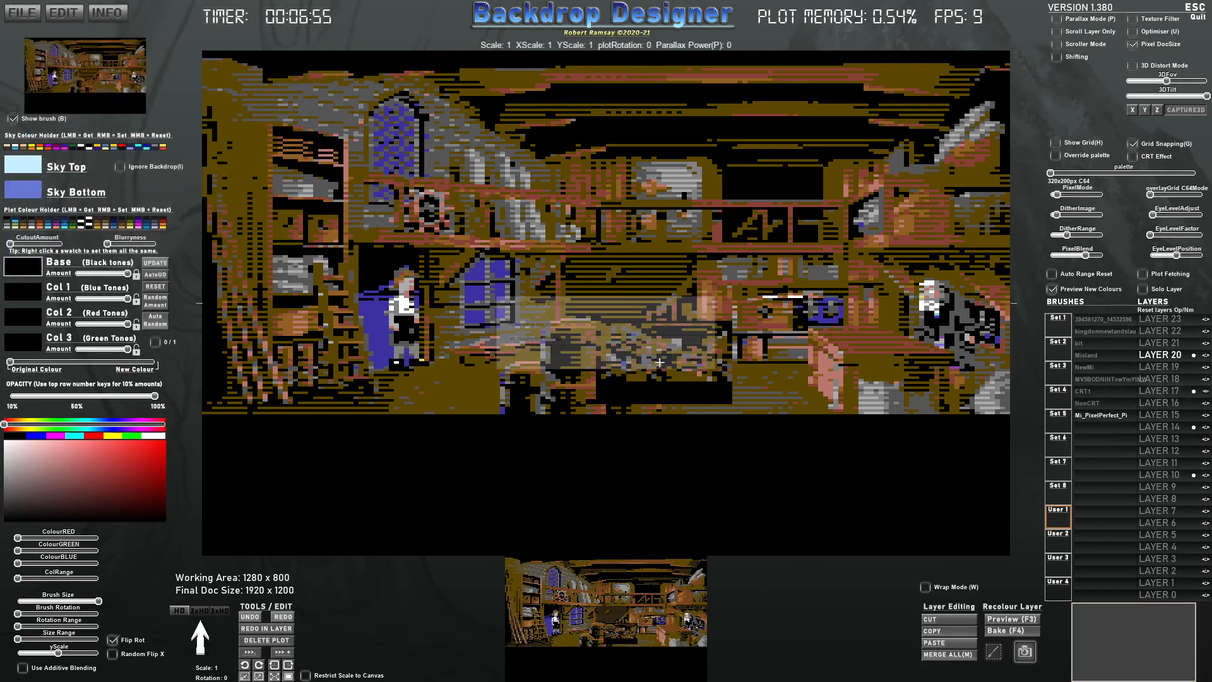
Step: Place the Mi_PixelPerfect_PixelArt brush on Layer 21, scaled to fill the canvas
left_click(288, 676)
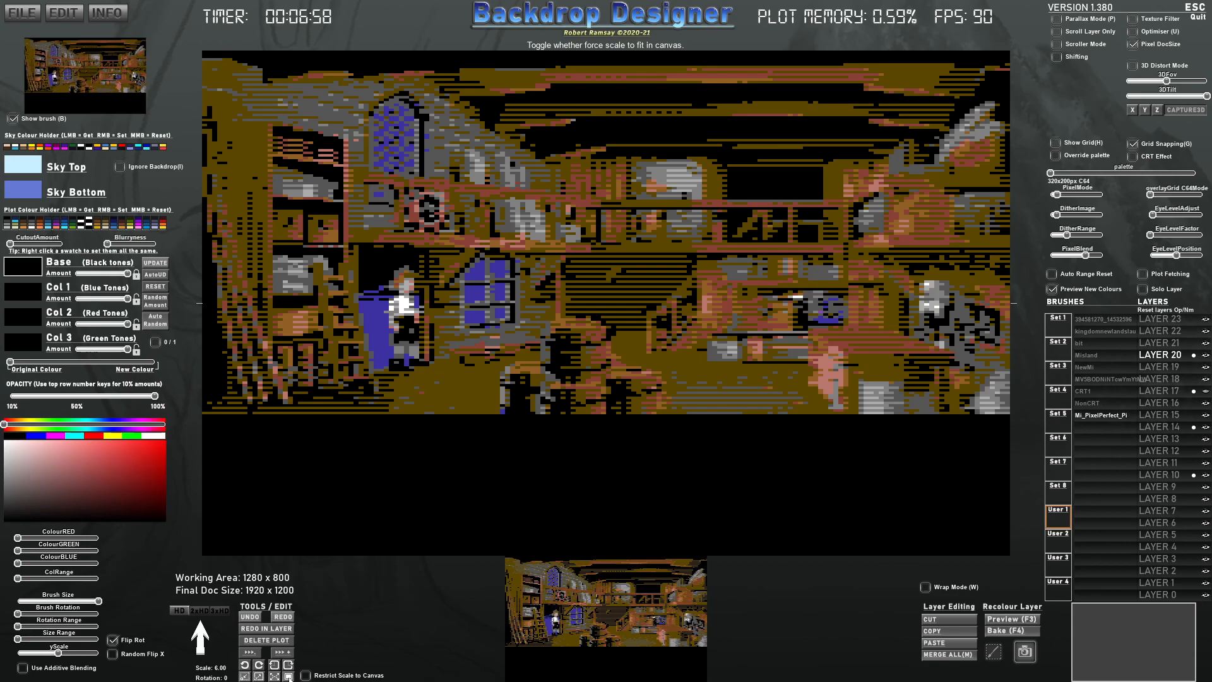
left_click(1164, 344)
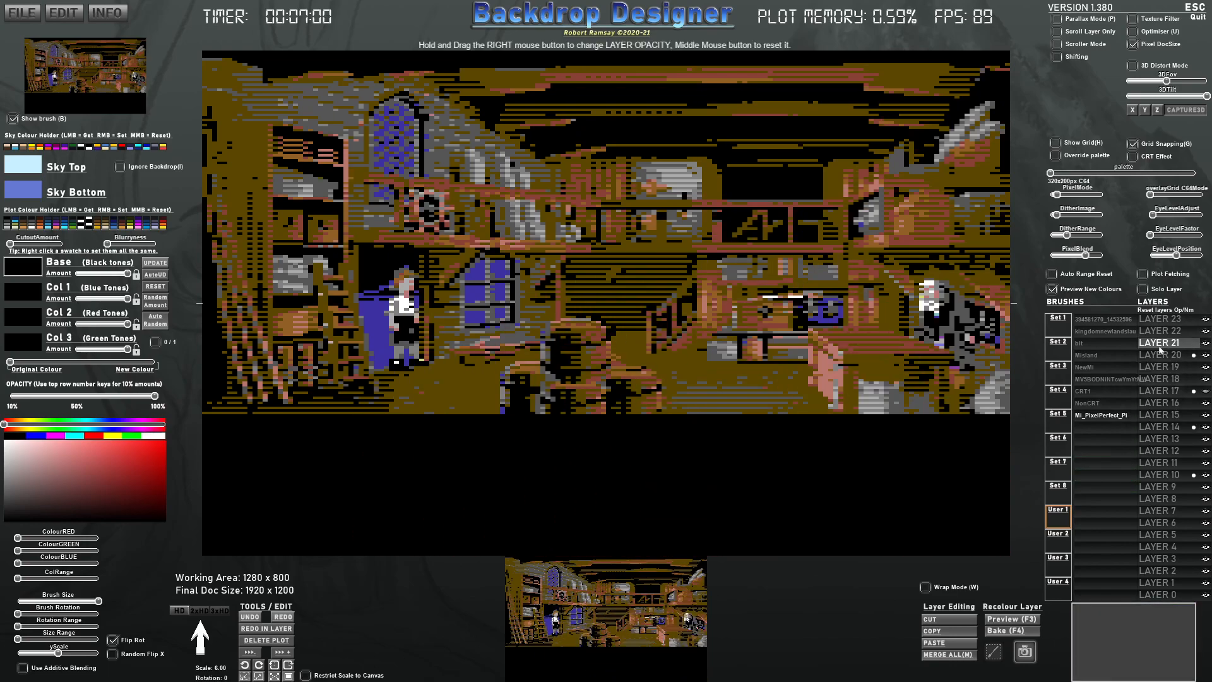
left_click(291, 677)
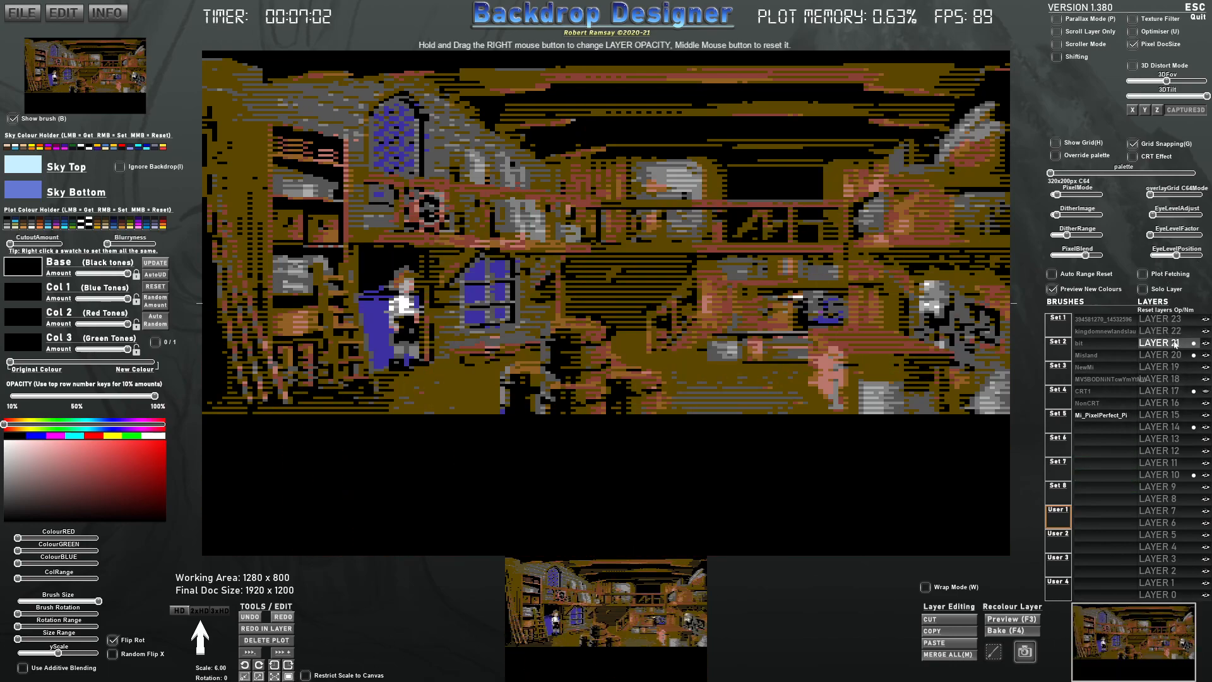
Step: Toggle Layer 21's visibility repeatedly to compare the mcDRAW version with the artwork beneath, and leave the layer hidden
left_click(1205, 345)
left_click(1205, 344)
left_click(1206, 344)
left_click(1206, 344)
left_click(1206, 344)
left_click(1206, 345)
left_click(1205, 345)
left_click(1205, 344)
left_click(1206, 344)
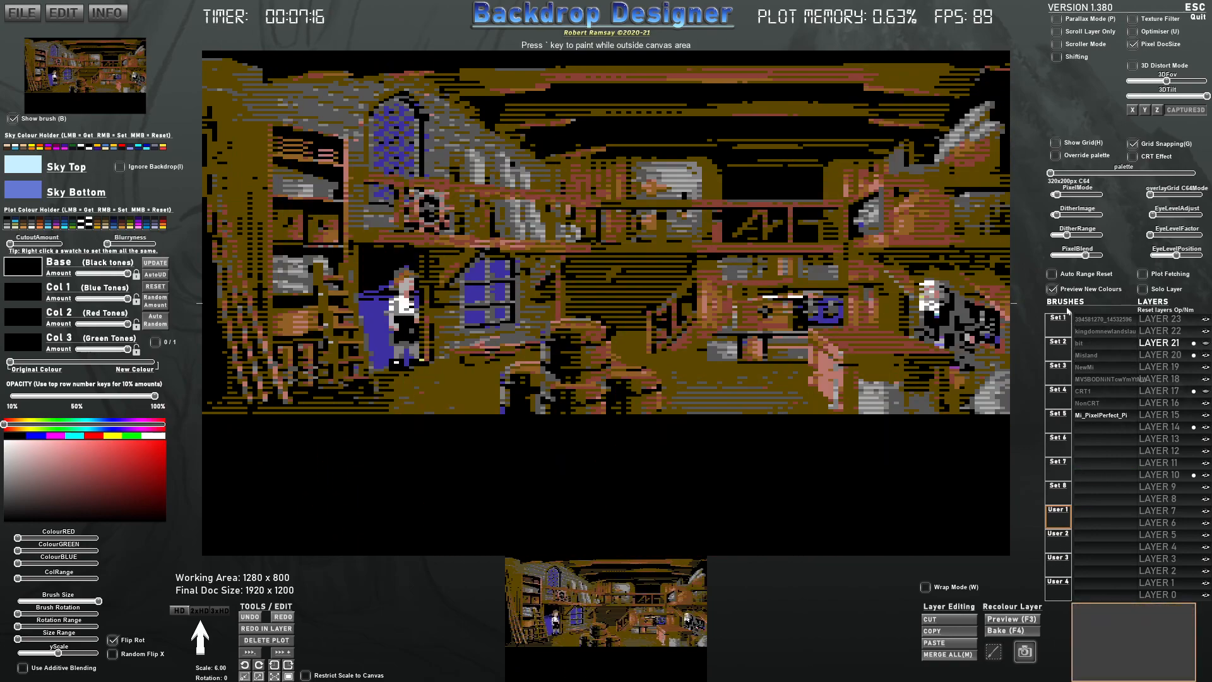
Step: Turn off the pixel mode and the Texture Filter
left_click(1052, 196)
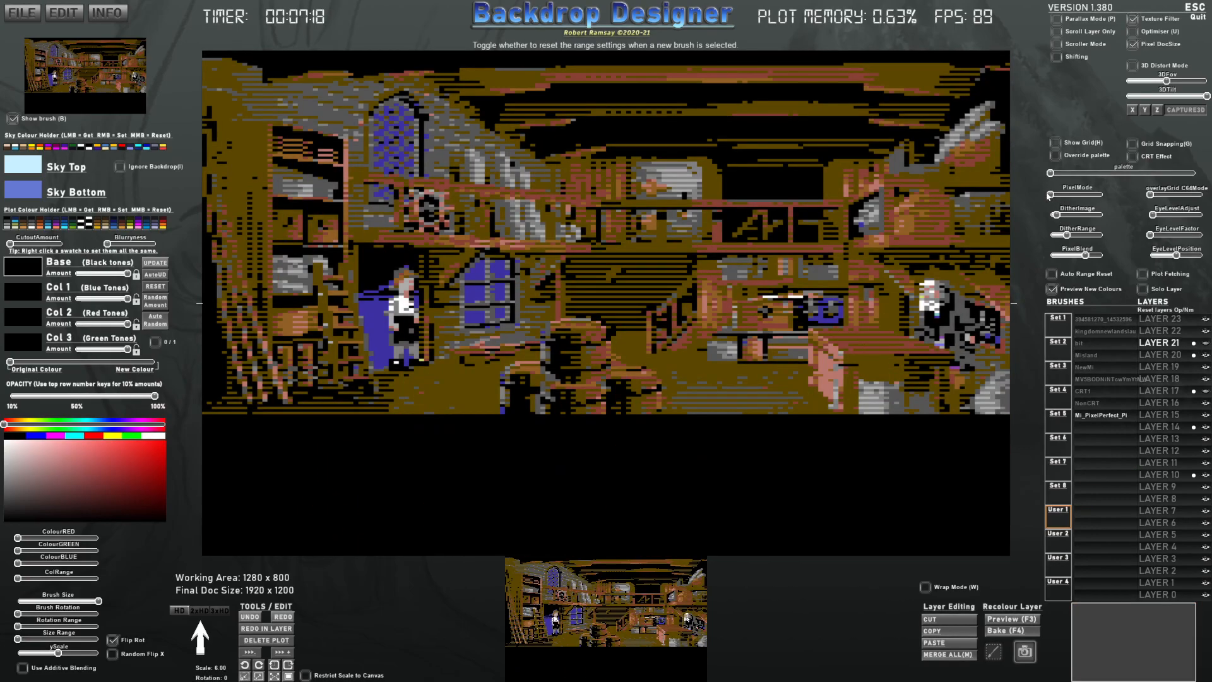
left_click(1133, 20)
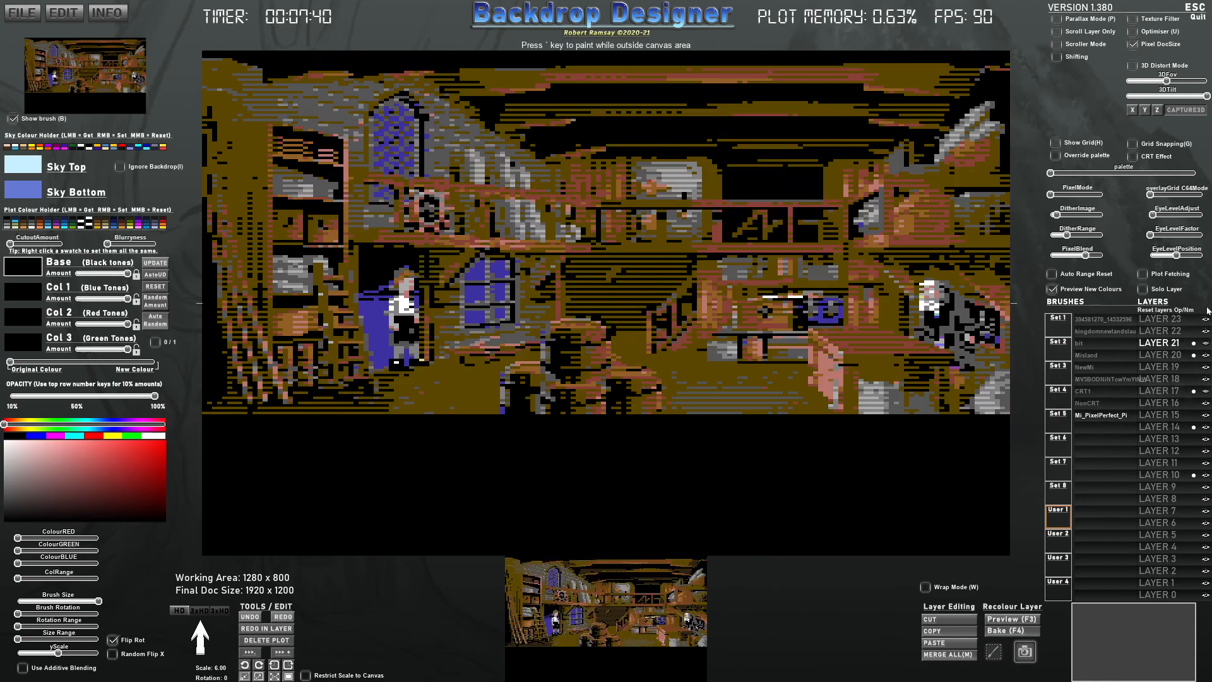
Step: Load the original Monkey Island screenshot brush on Layer 22 and scale it to 1.50 to fit the canvas
mouse_move(1106, 392)
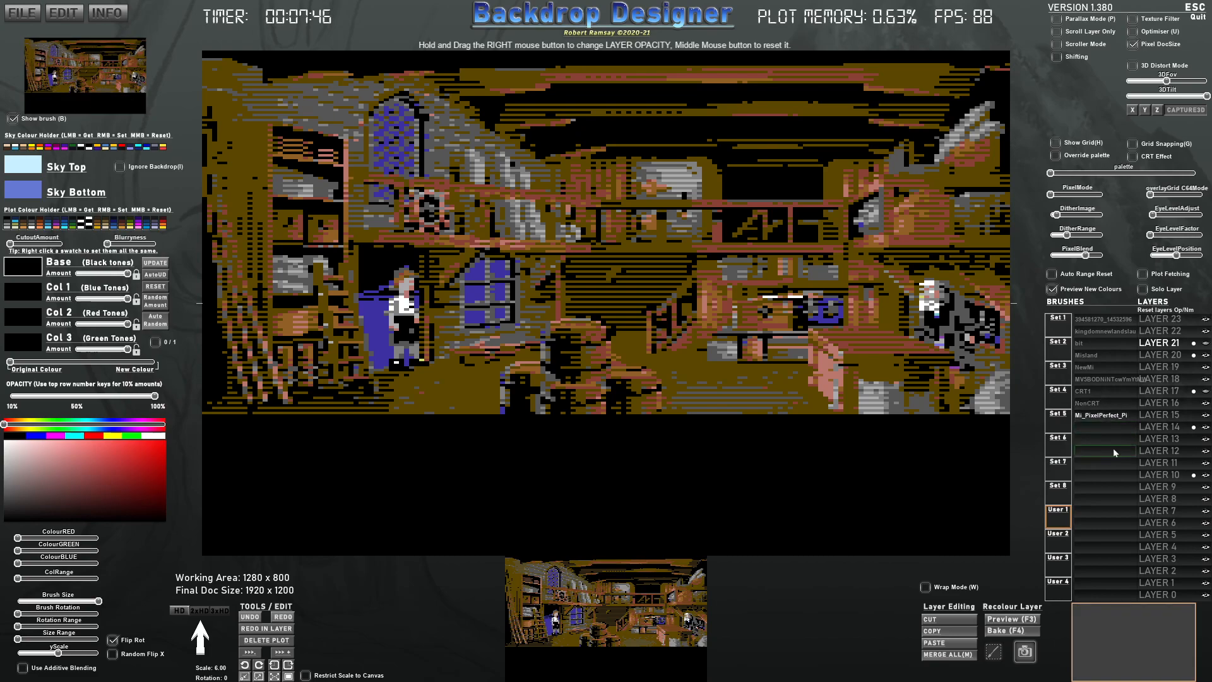
left_click(1105, 379)
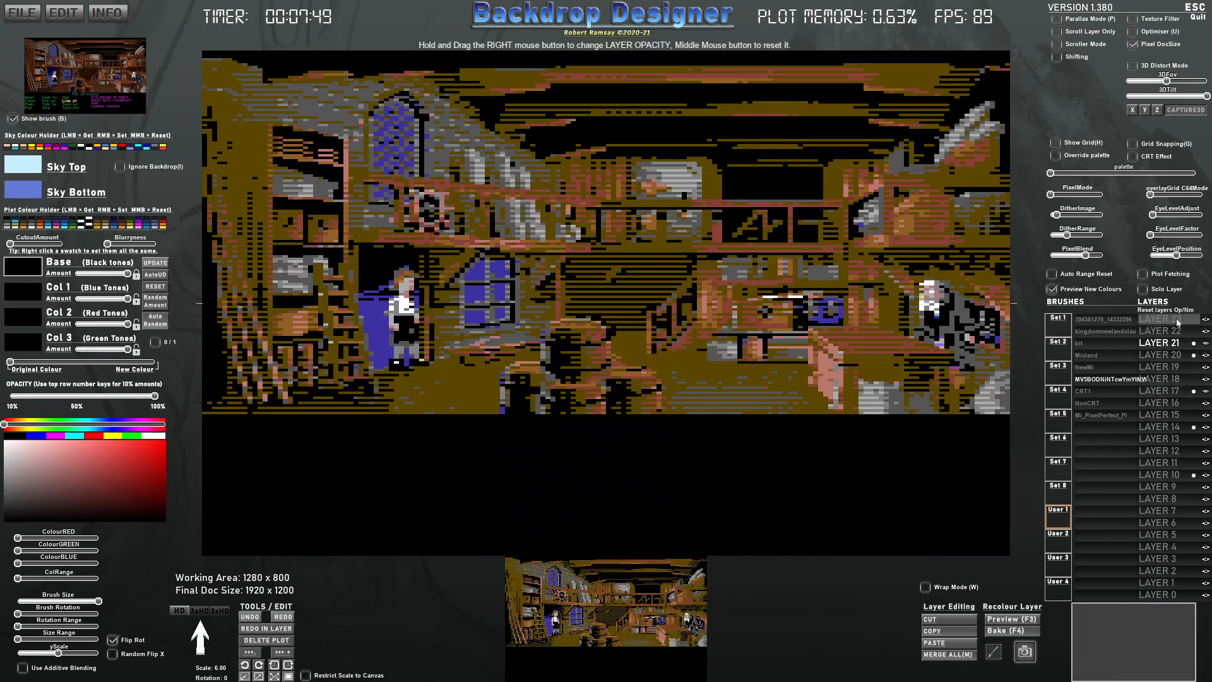
left_click(1175, 329)
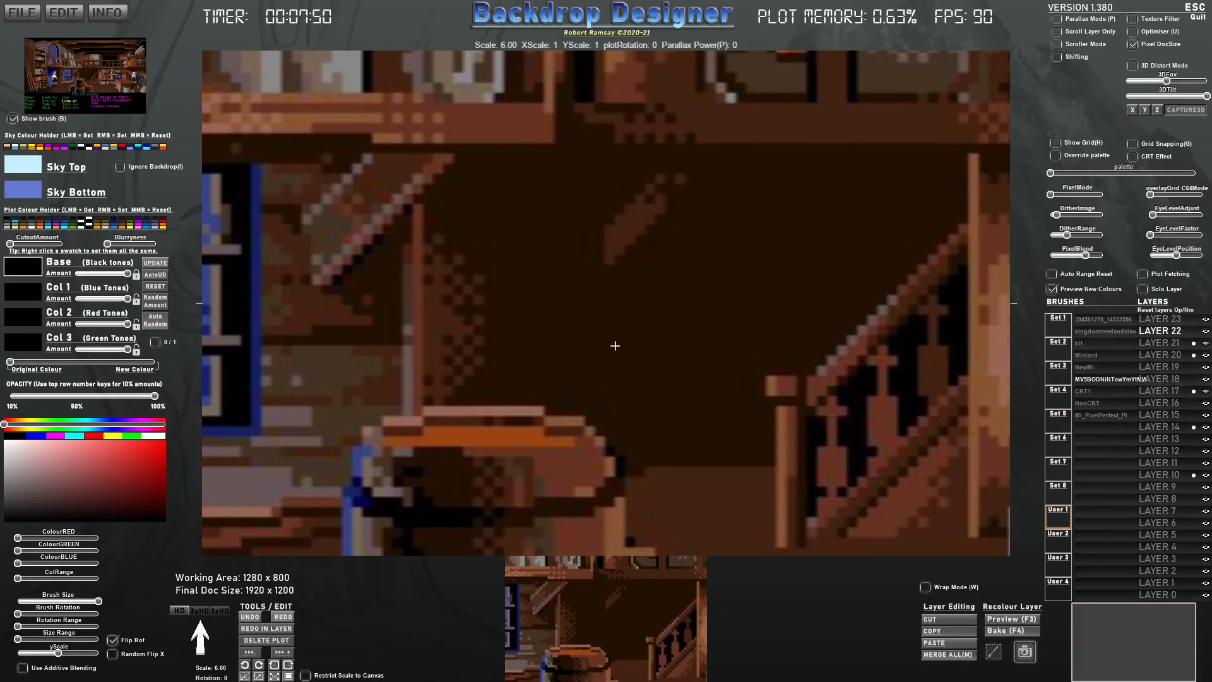
scroll(622, 327, "down", 1)
scroll(622, 326, "down", 10)
scroll(622, 327, "up", 3)
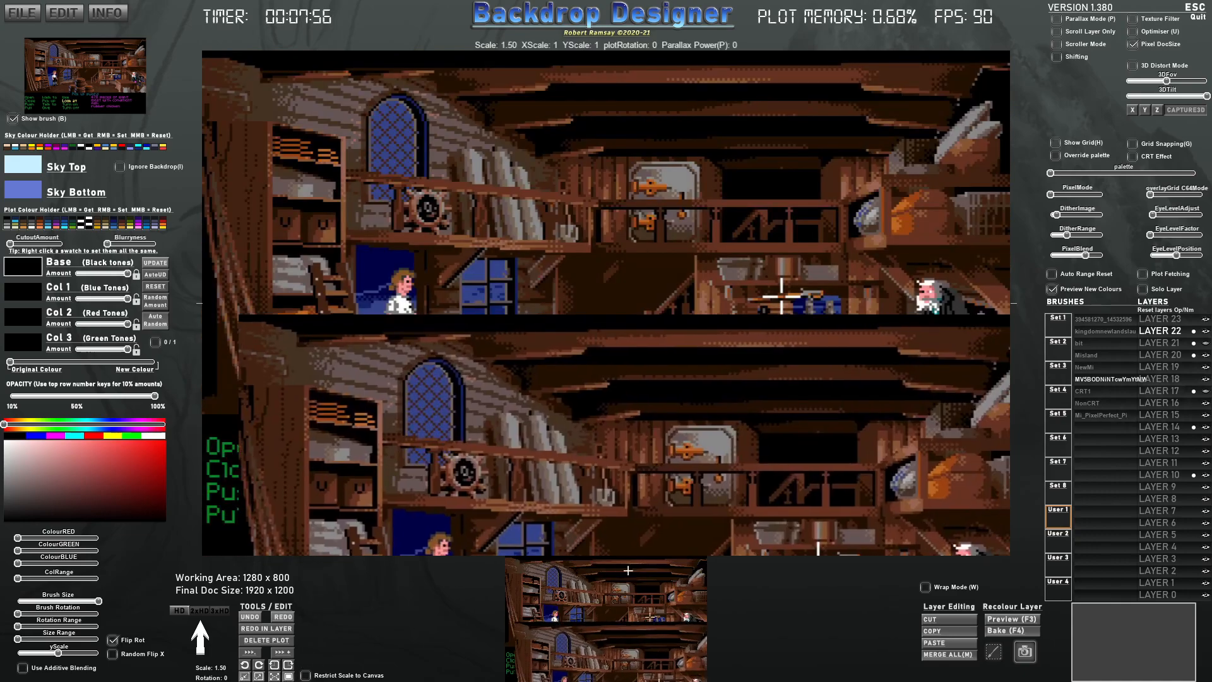
Step: Capture the verb and inventory text area below the scene as a new brush named TxtUI
left_click(992, 651)
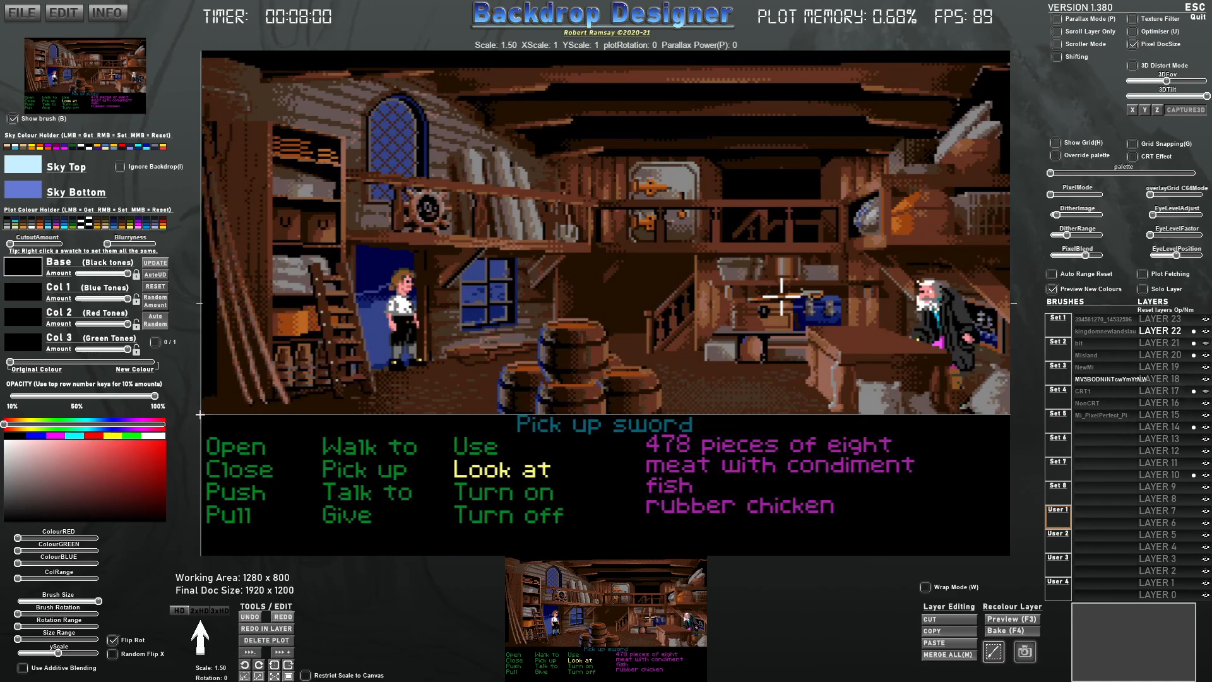
mouse_move(202, 414)
left_mouse_down()
mouse_move(926, 556)
mouse_move(1023, 558)
left_mouse_up()
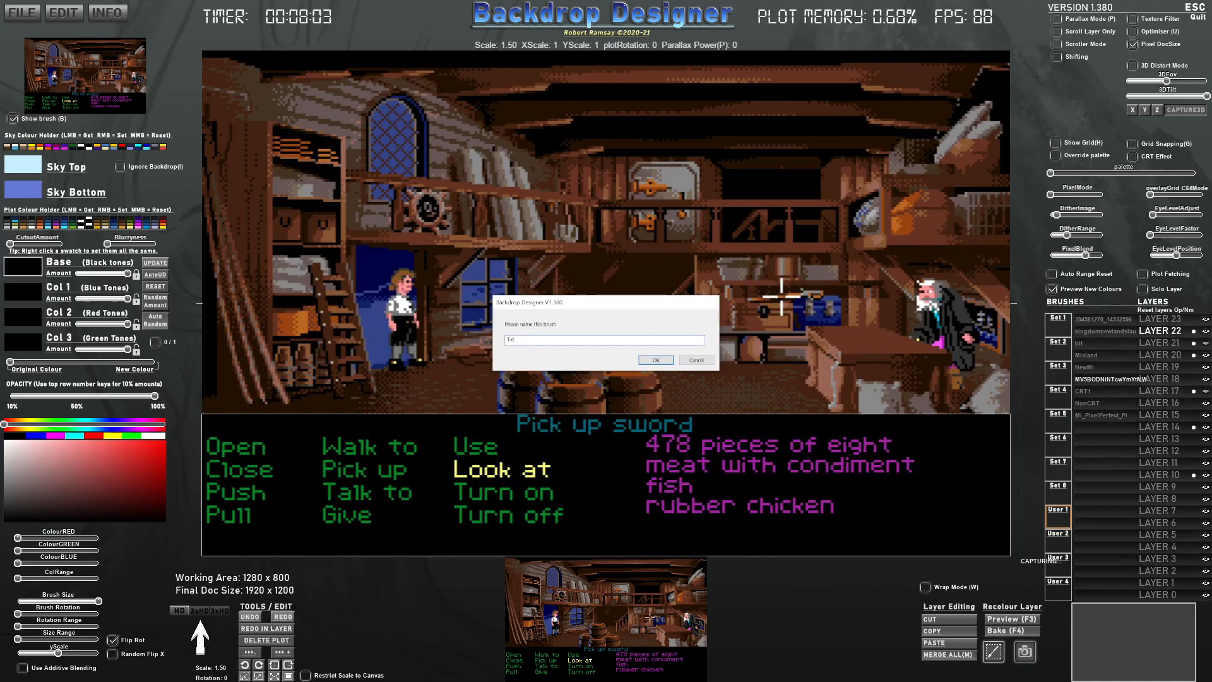
type("TxtUI")
key("Return")
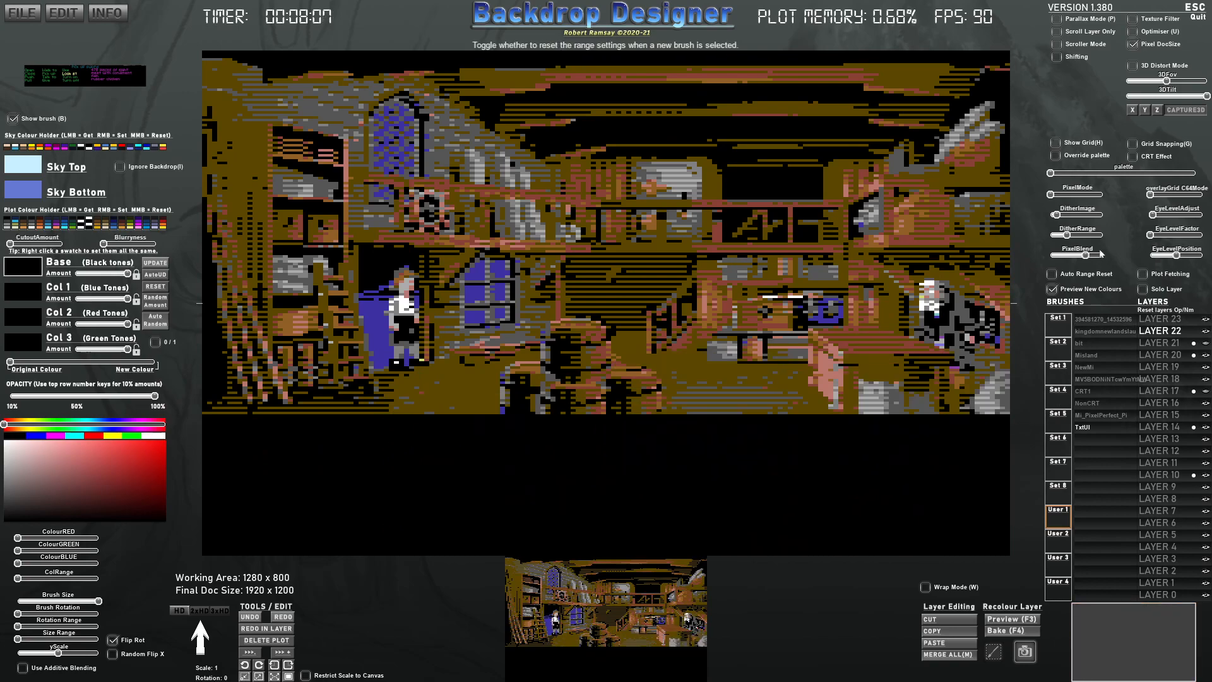
Step: Set the pixel mode to 320x200px CUSTOM48COL and override its palette with the first one, C64
left_click(1056, 195)
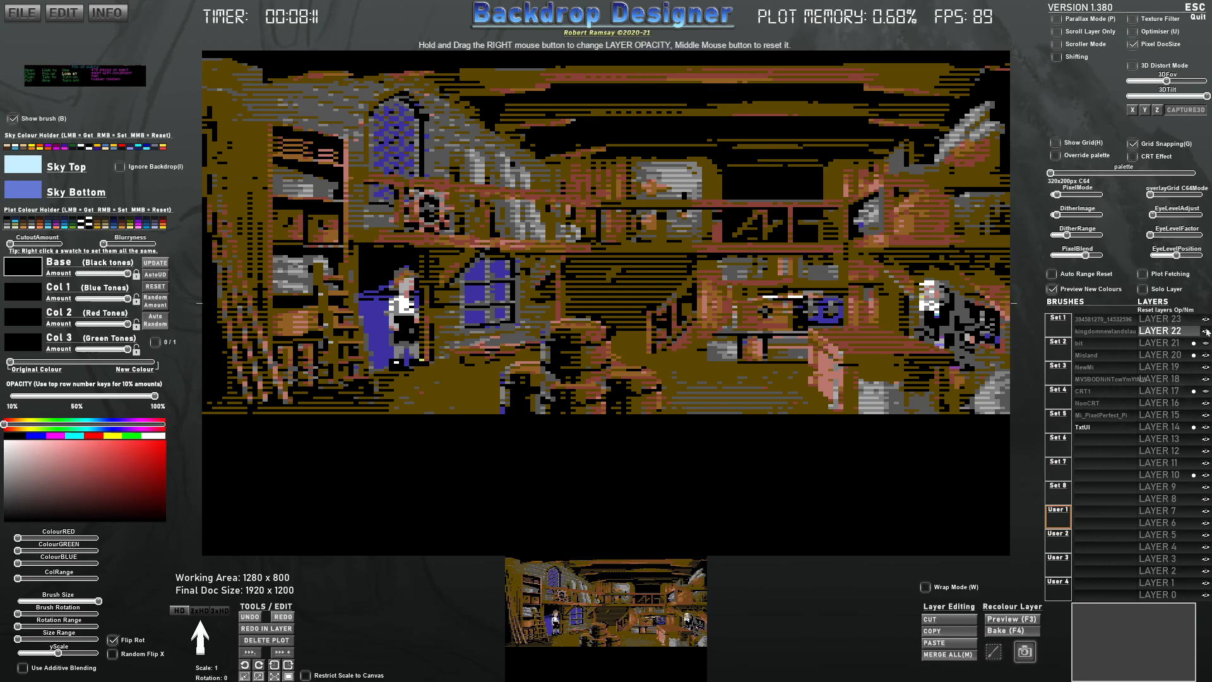
mouse_move(1206, 346)
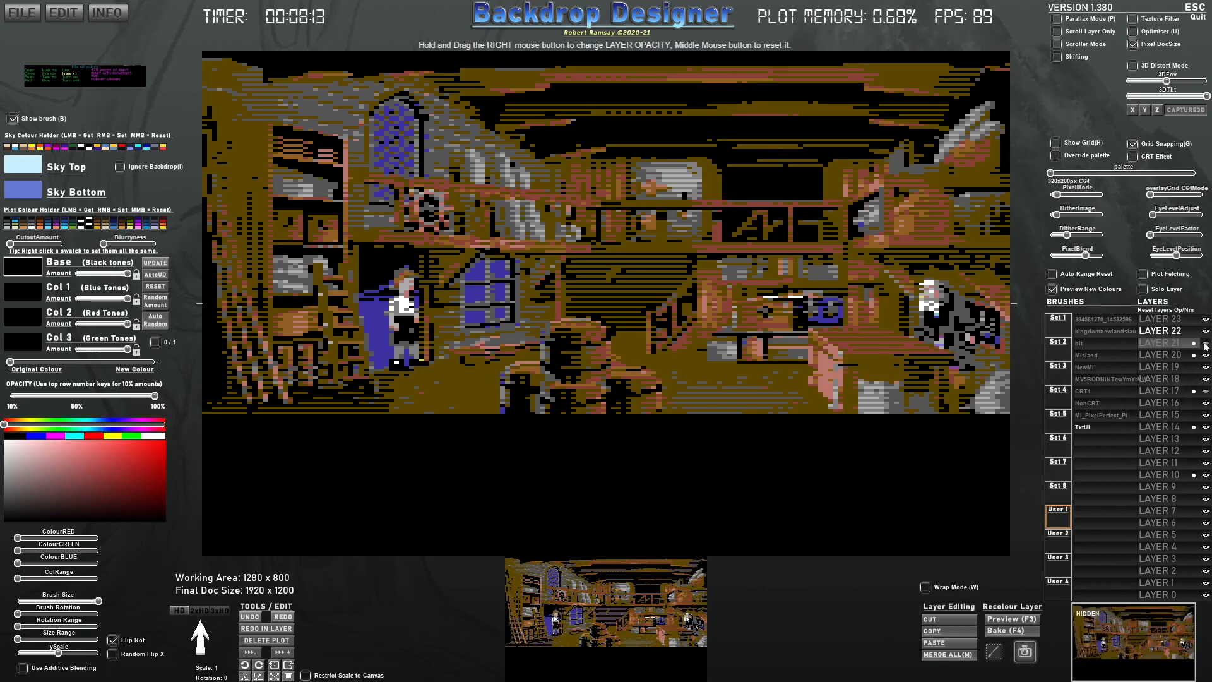
left_click(1205, 344)
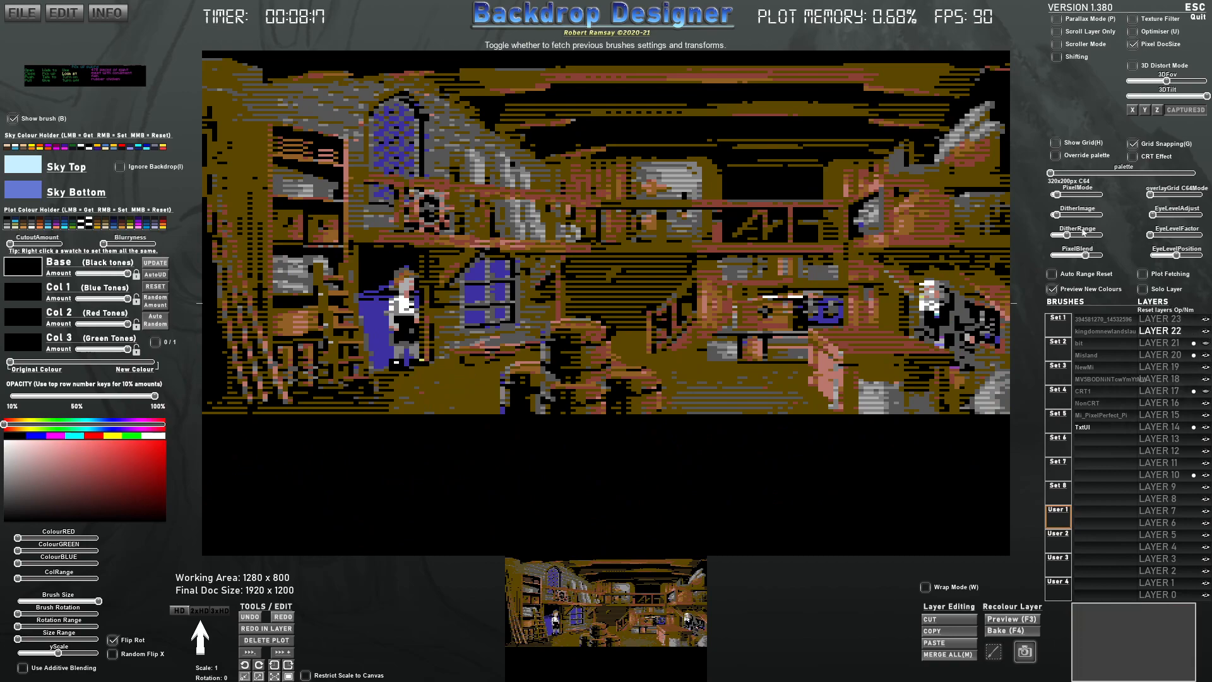
left_click_drag(1060, 196, 1073, 199)
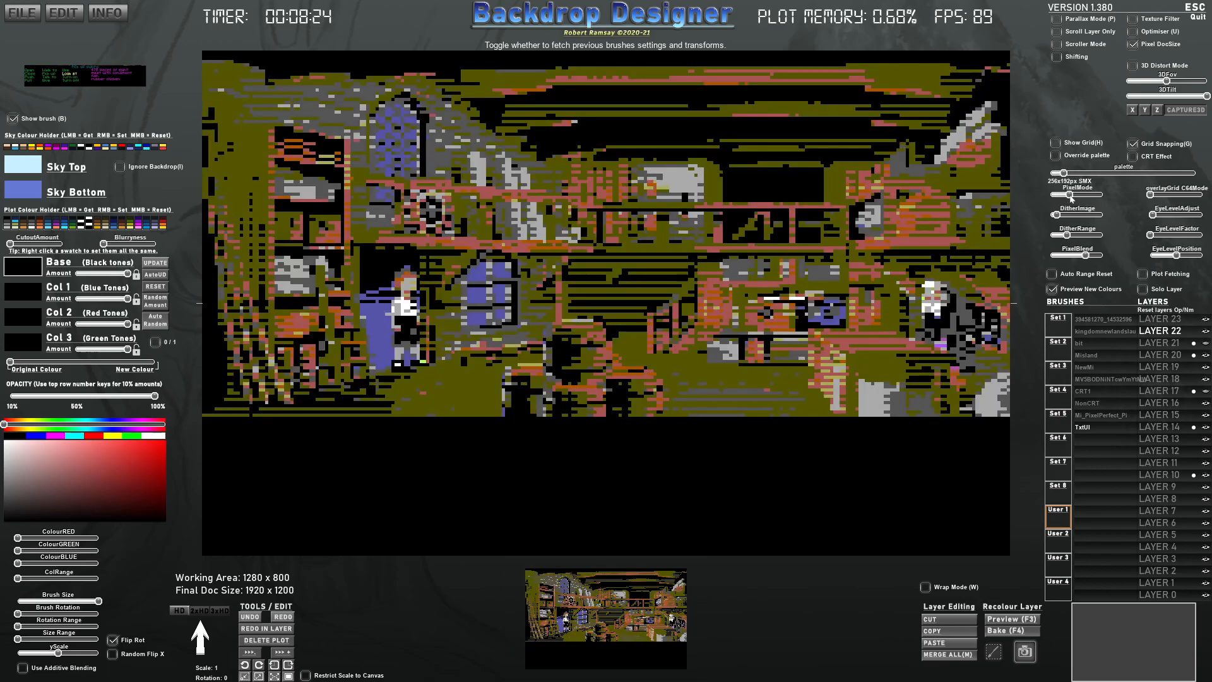
left_click_drag(1071, 199, 1078, 198)
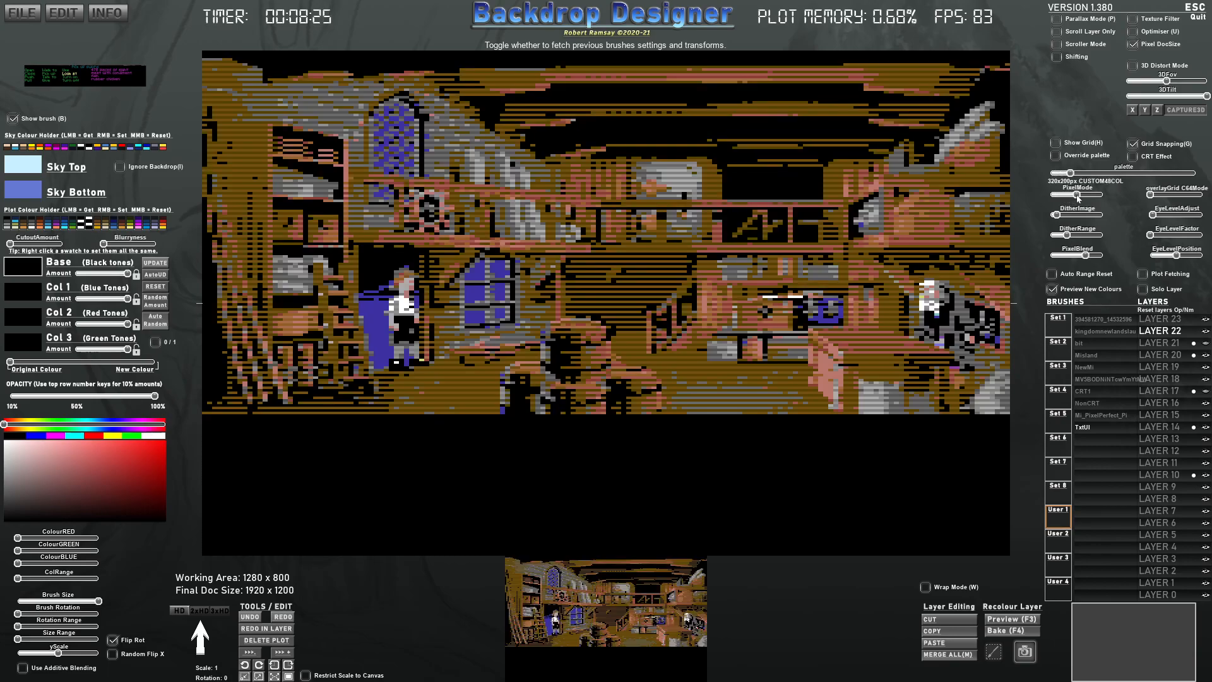
left_click(1056, 155)
left_click_drag(1070, 172, 1046, 173)
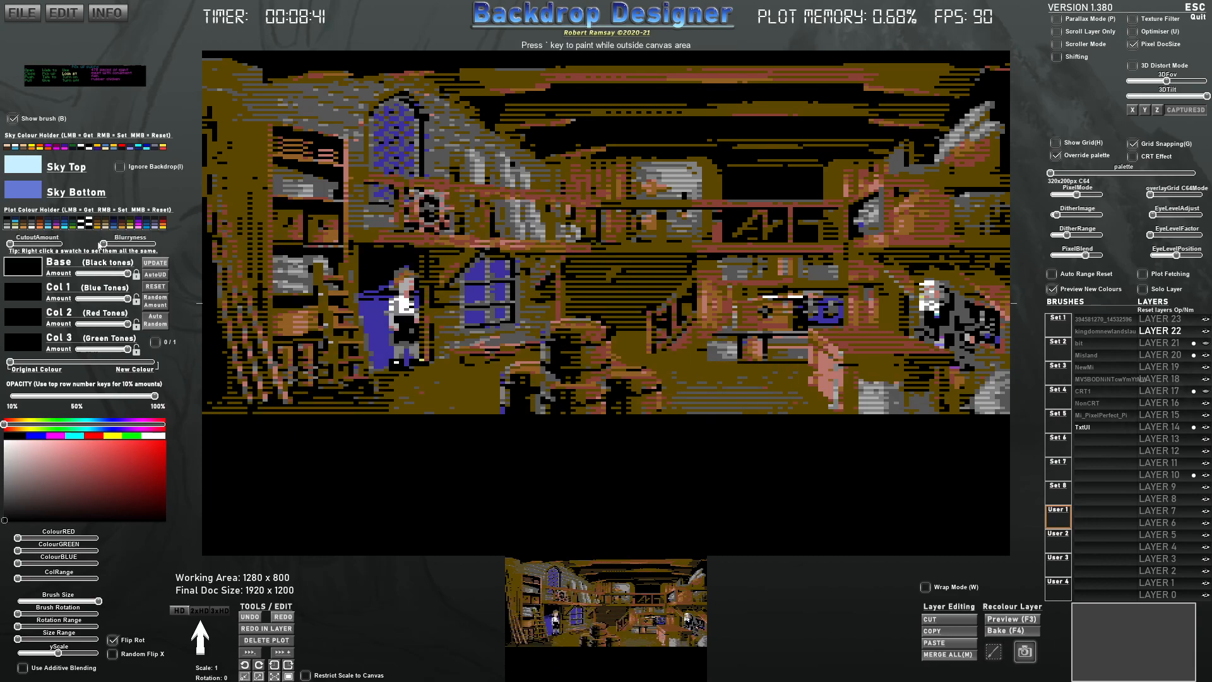
Step: Preview the TxtUI brush at several scales over the black area below the scene
scroll(601, 500, "down", 5)
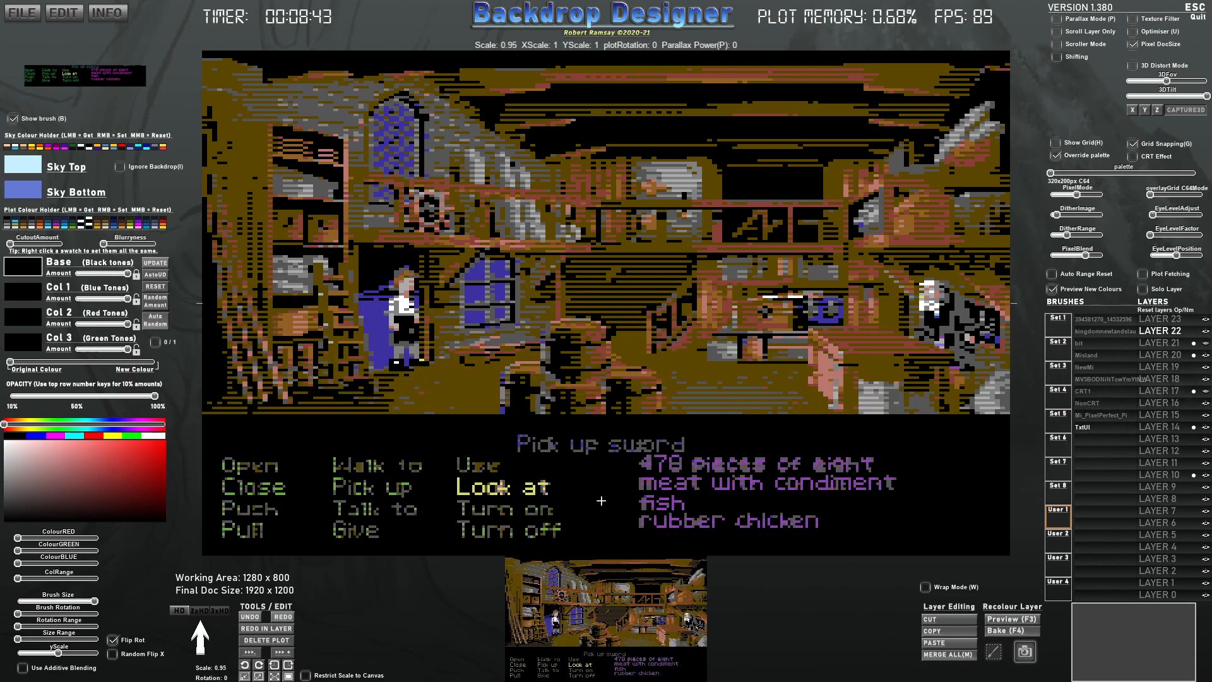
scroll(601, 501, "down", 1)
scroll(601, 501, "up", 3)
scroll(601, 495, "up", 5)
scroll(600, 495, "up", 7)
scroll(601, 495, "up", 3)
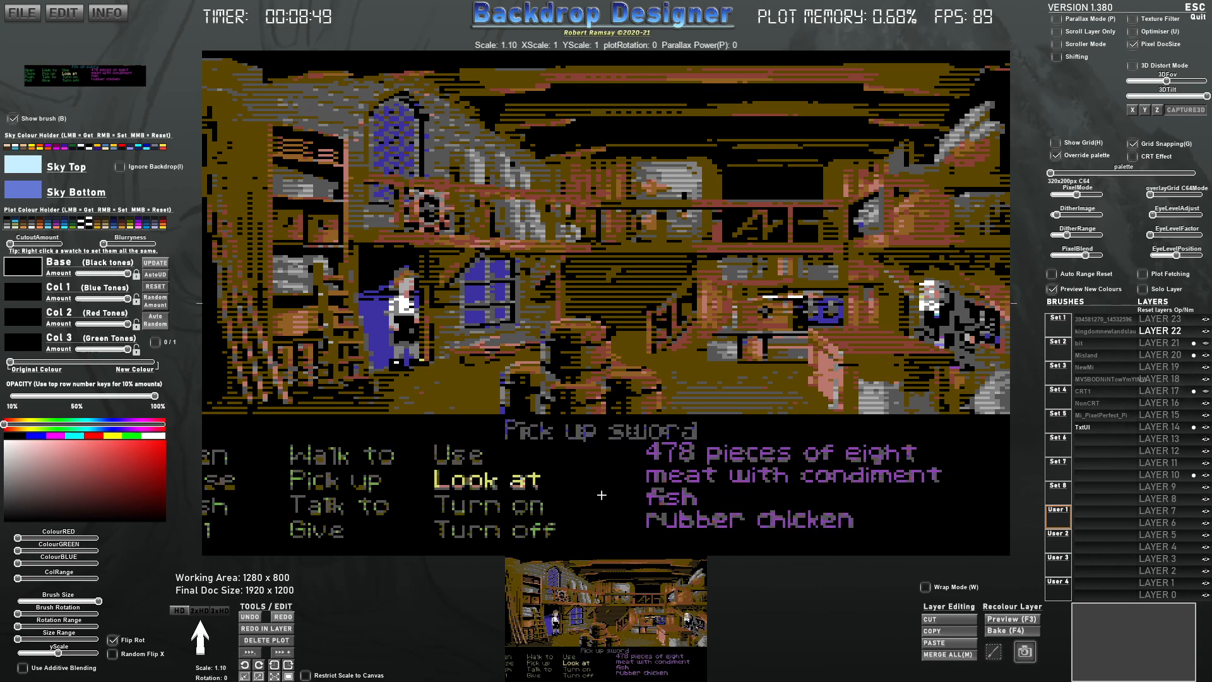
scroll(602, 495, "down", 8)
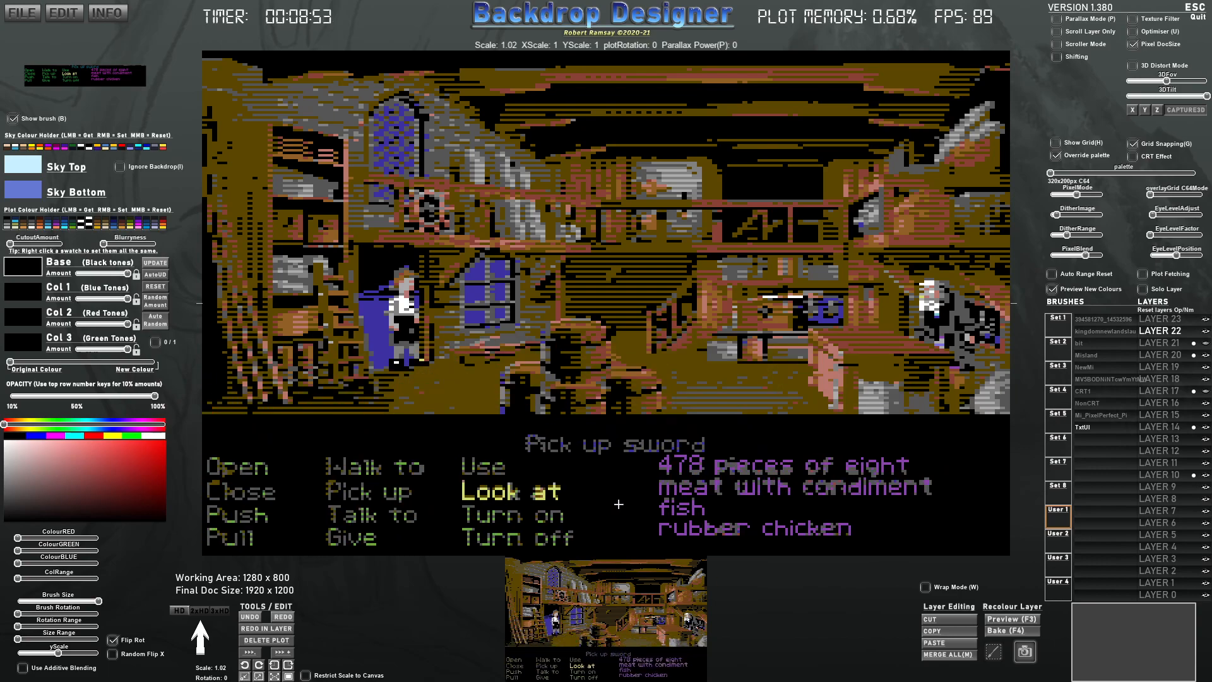
scroll(629, 490, "down", 2)
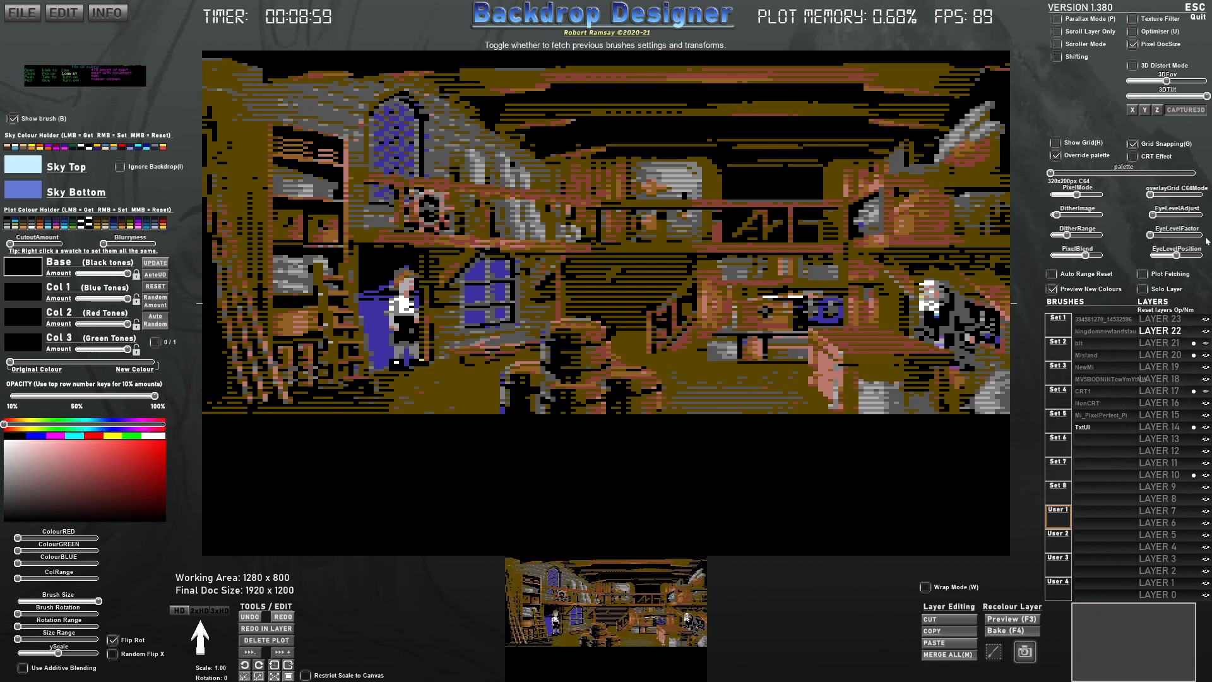
Step: Try the 640x400px C64 and 256x192px C64 pixel modes, then turn the pixel mode off
left_click(1065, 195)
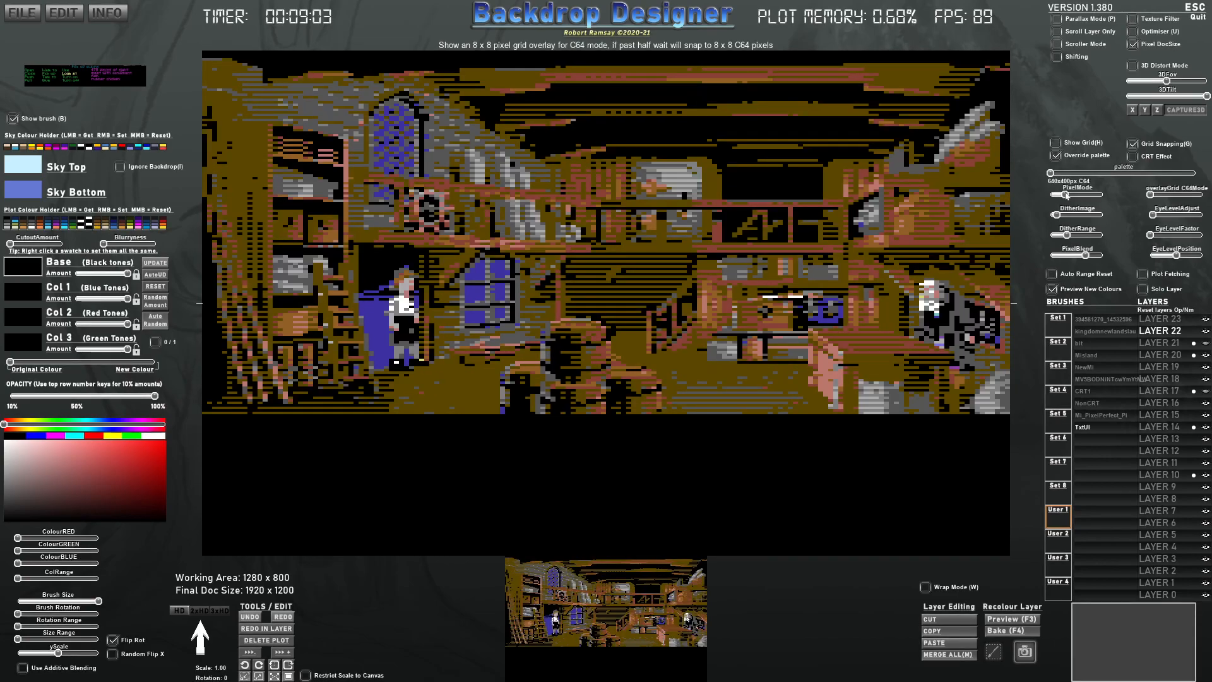
left_click_drag(1066, 195, 1070, 195)
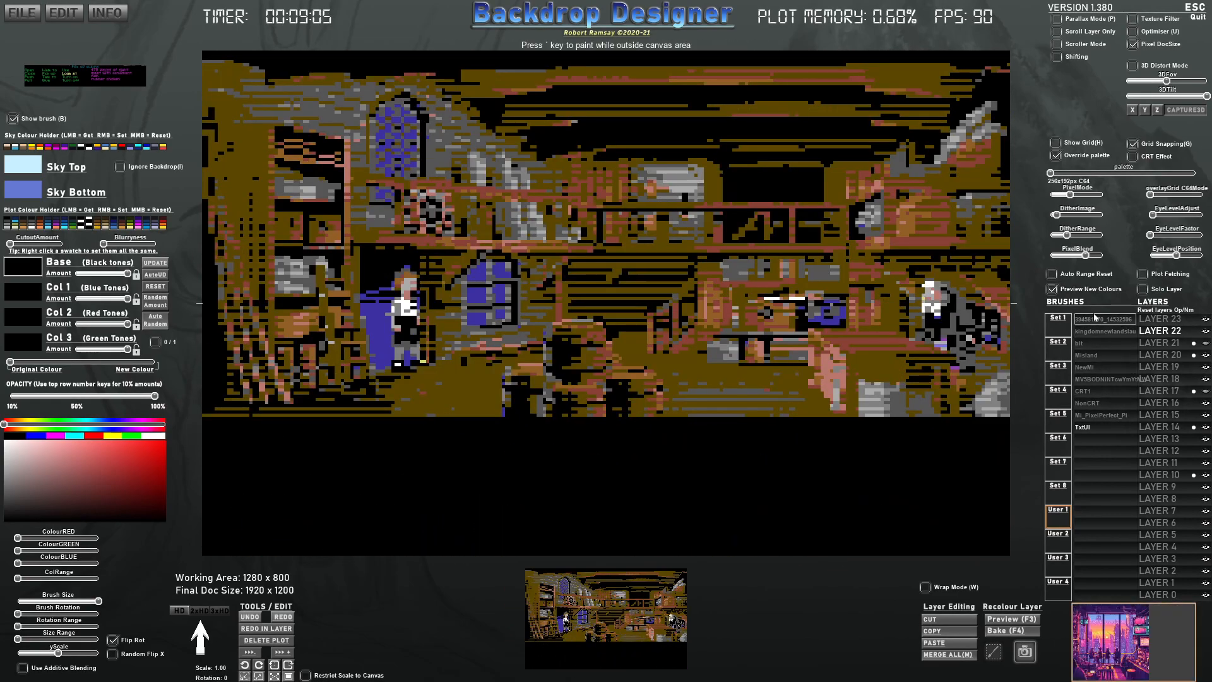
left_click(1051, 195)
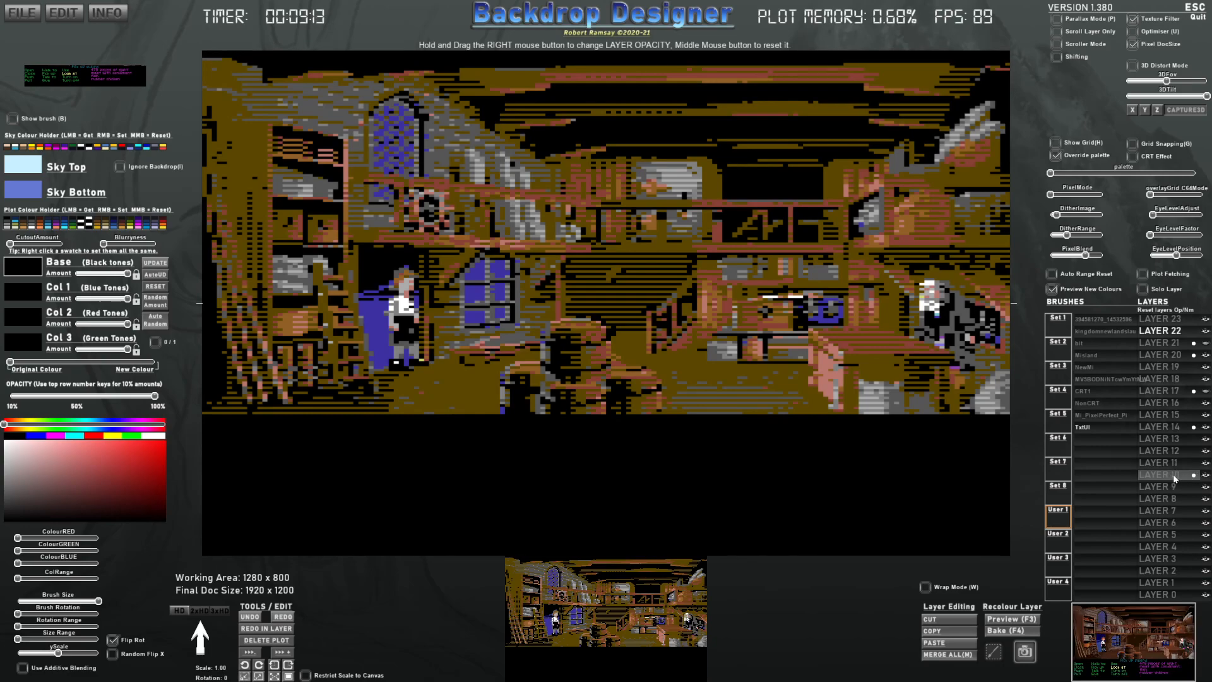
Step: Hide the layers covering the full original screenshot and set the pixel mode to 320x200px C64
left_click(1204, 385)
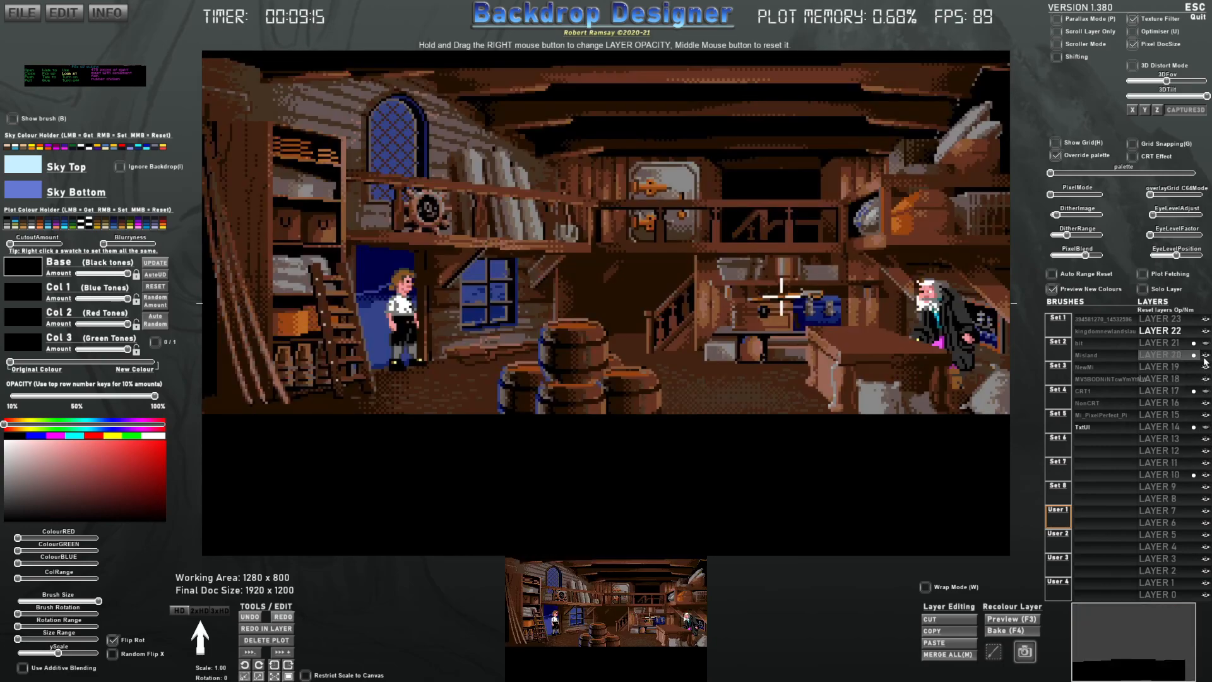
left_click(1205, 355)
left_click_drag(1052, 193, 1077, 201)
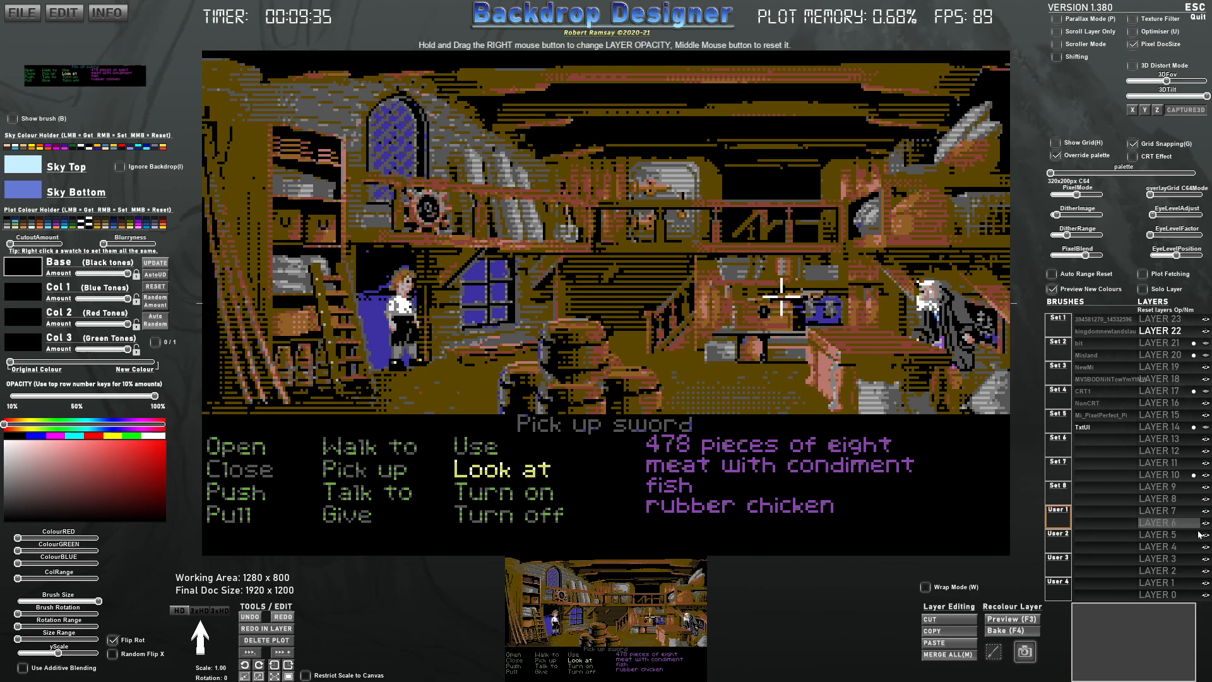
Step: Turn on the recolour preview for Layer 10 and move its blend to the New Colour end
left_click(1155, 474)
left_click(1012, 619)
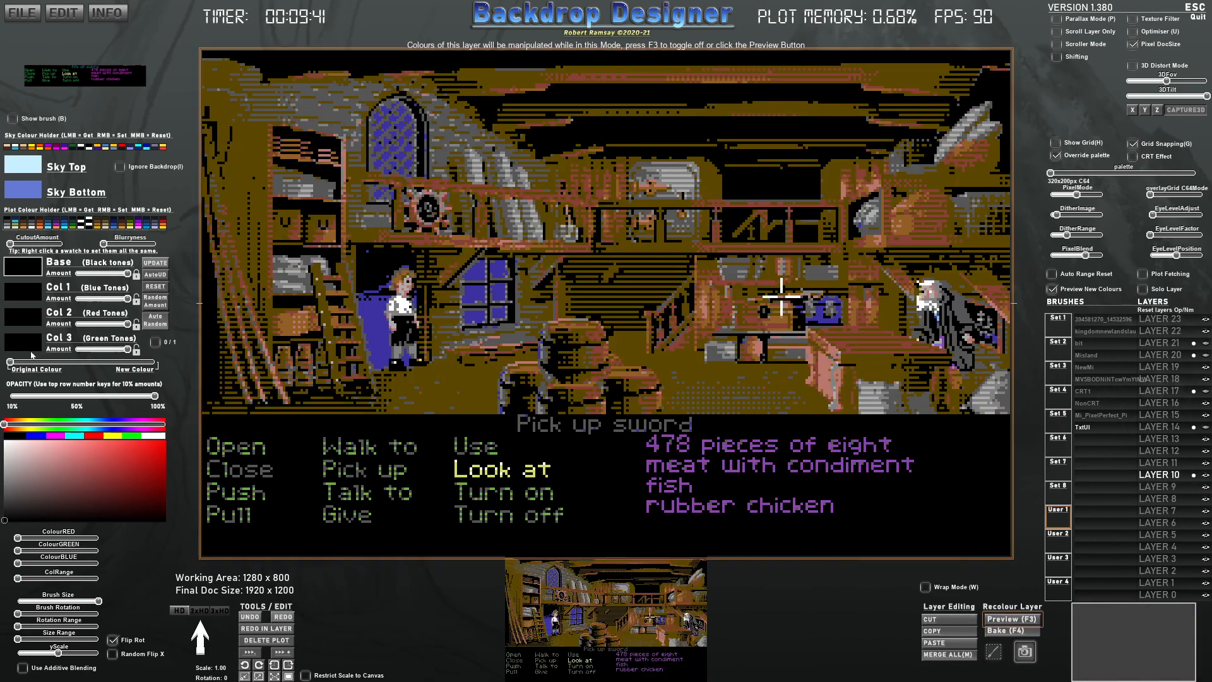
left_click_drag(10, 362, 151, 366)
Step: Try several plot colour swatches on Layer 10 and choose the brown-orange set
left_click(130, 223)
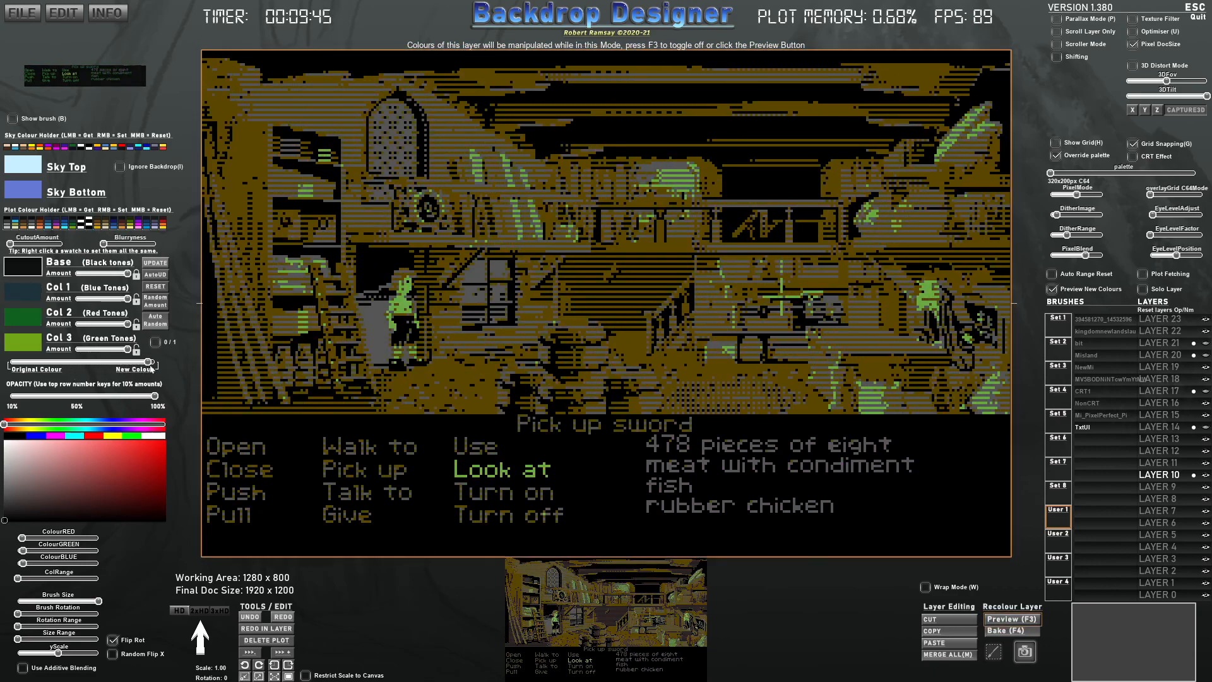
left_click(66, 221)
left_click(55, 224)
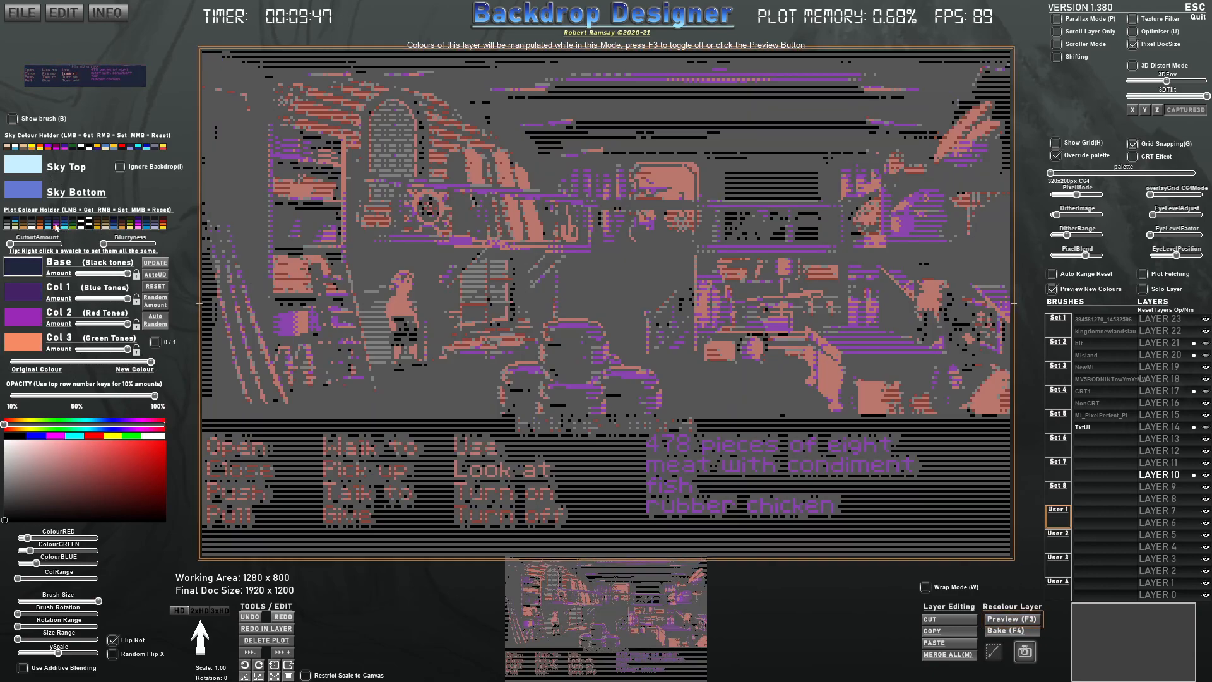
left_click(40, 224)
left_click(31, 224)
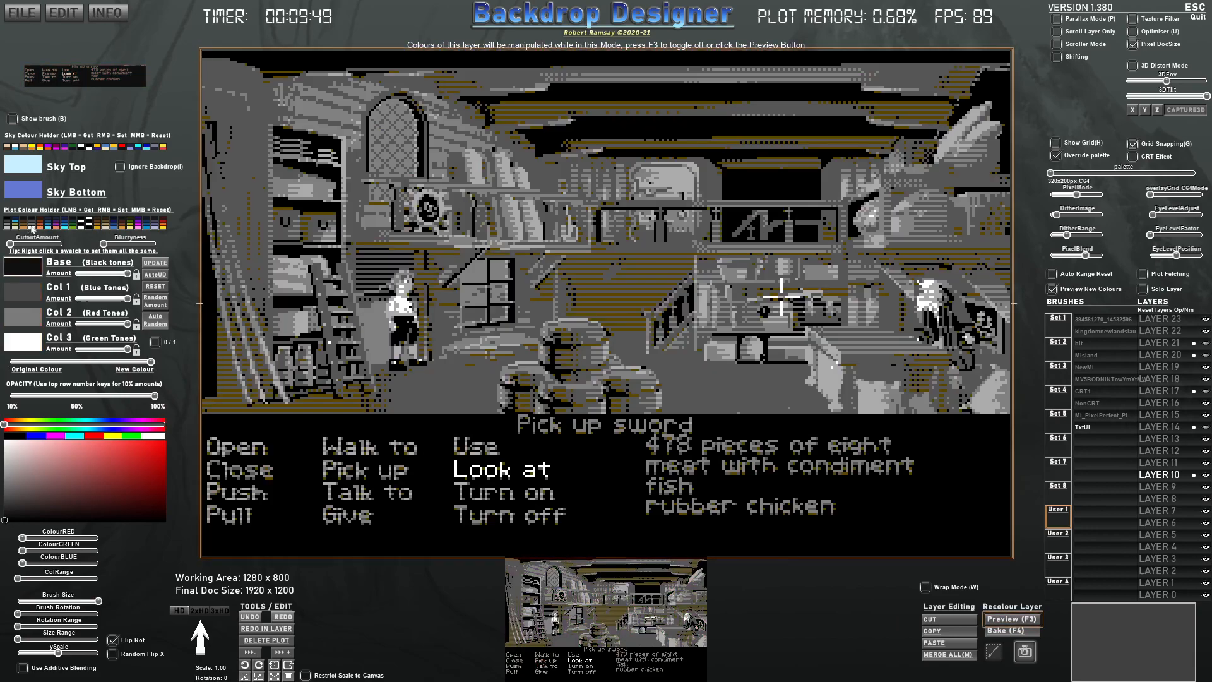
left_click(23, 224)
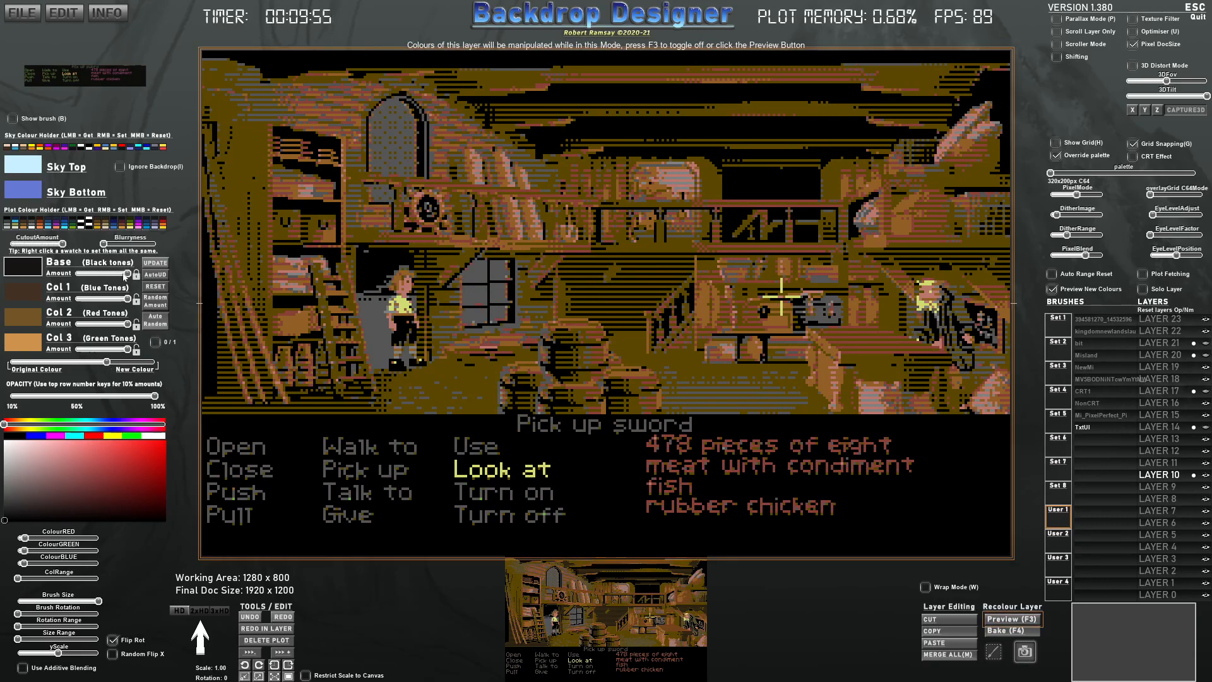
Step: Lower the Base and Col 1 amounts of the recolour and set the sky colours to black
left_click_drag(124, 276, 60, 280)
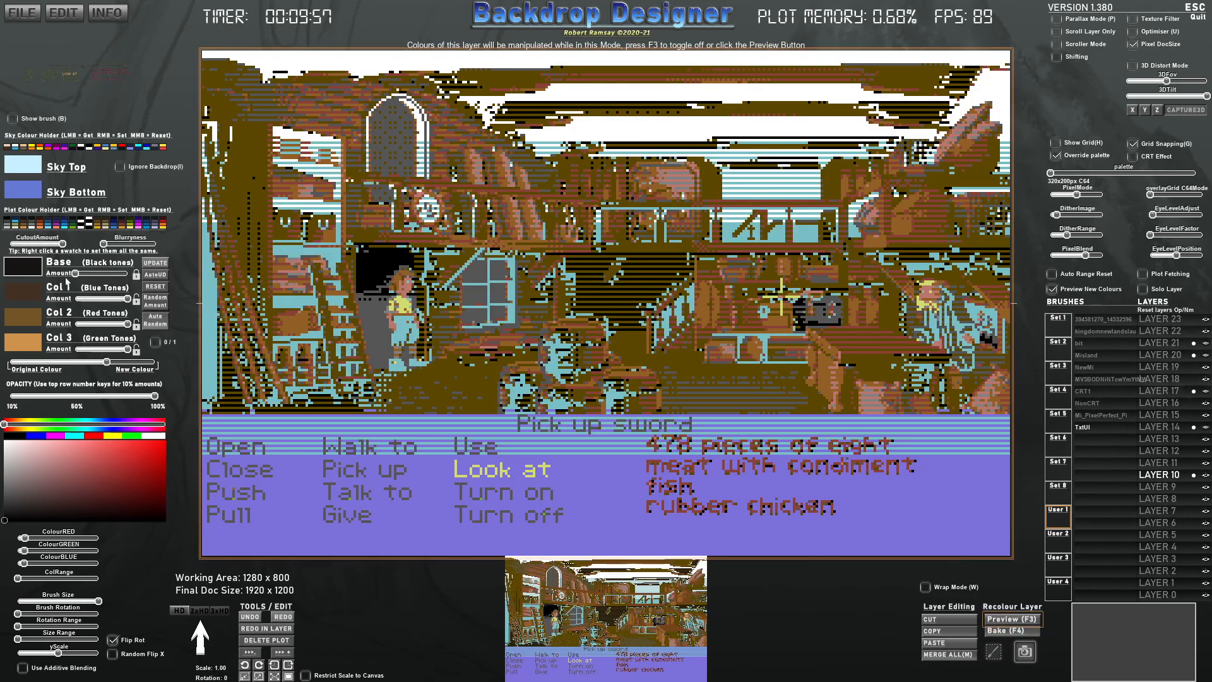
left_click(23, 198)
left_click(16, 437)
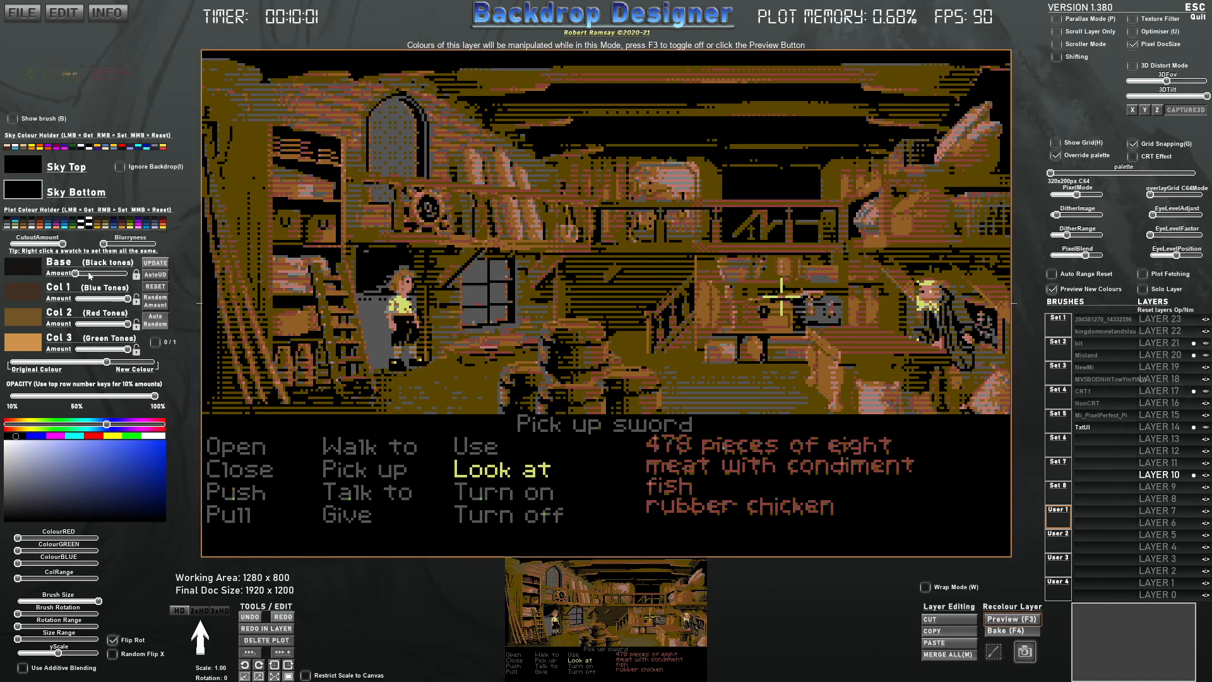
left_click_drag(128, 298, 88, 303)
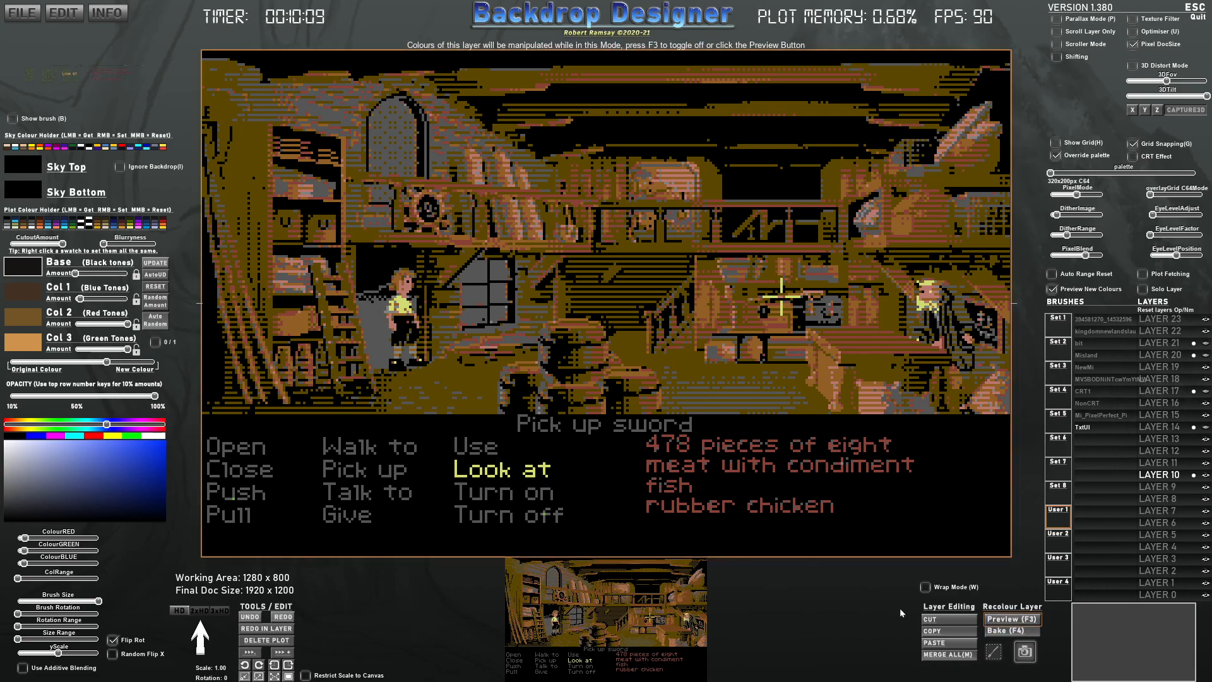
Step: Set the recolour blend slightly below halfway between original and new colours, and lower the CutoutAmount
left_click(1025, 652)
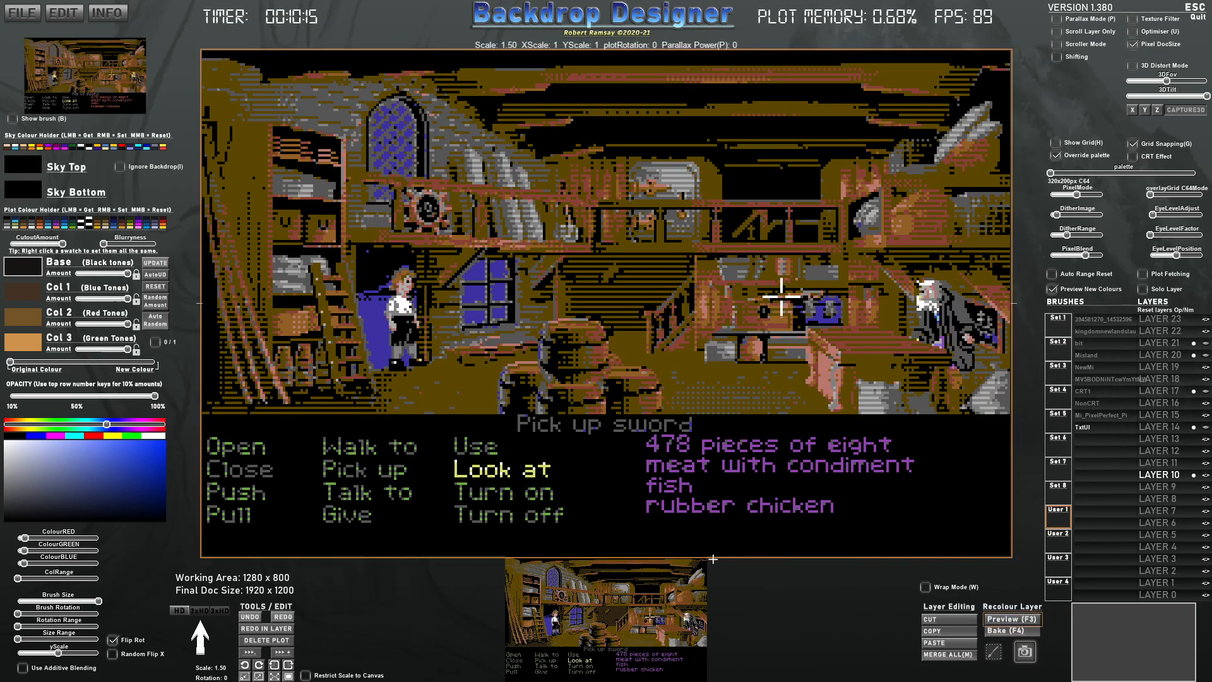
key("F3")
left_click_drag(10, 363, 76, 375)
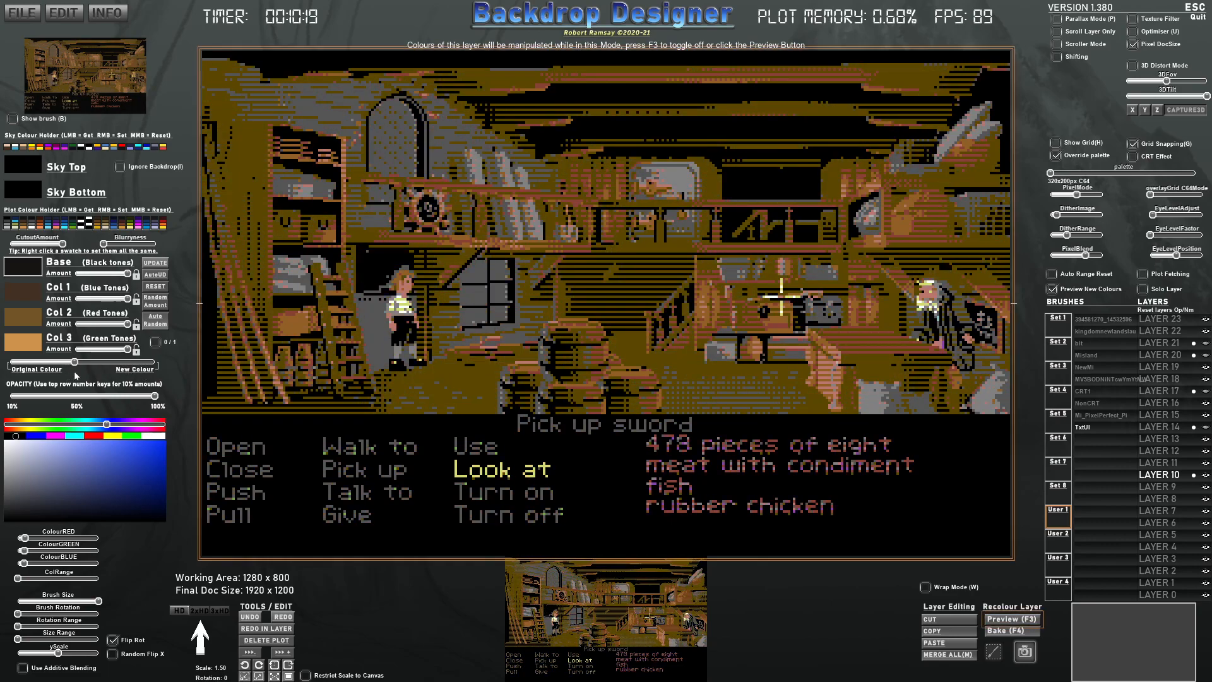
left_click_drag(62, 243, 58, 245)
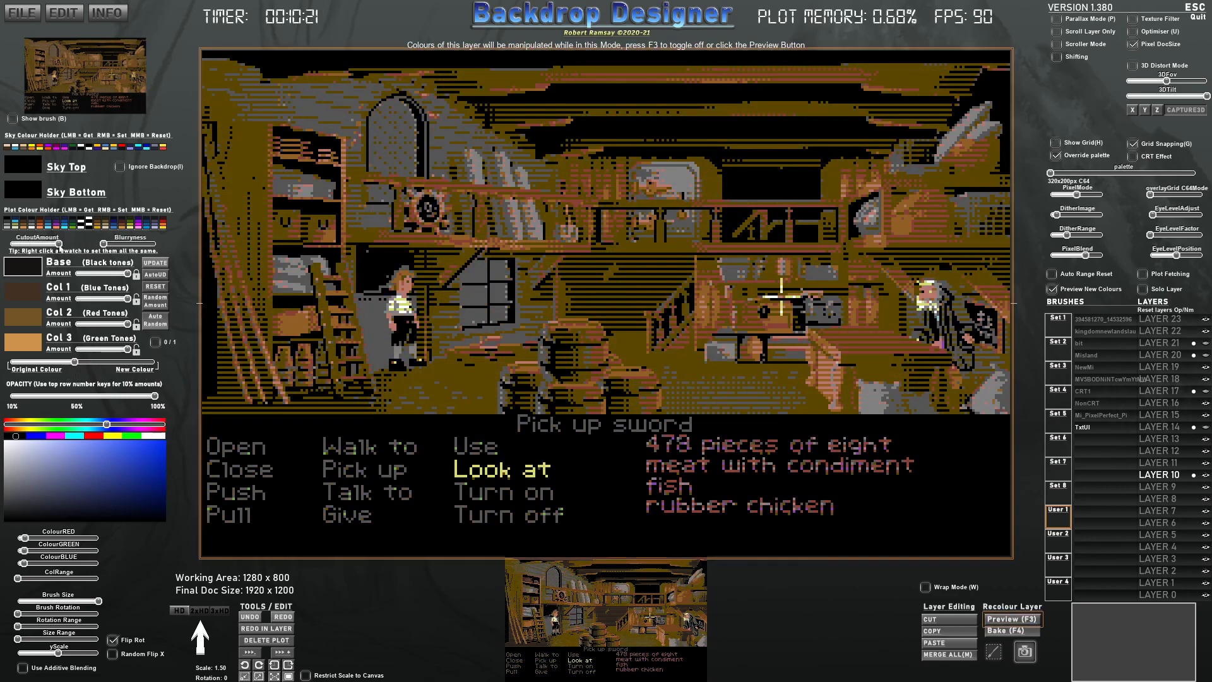
left_click_drag(116, 274, 27, 244)
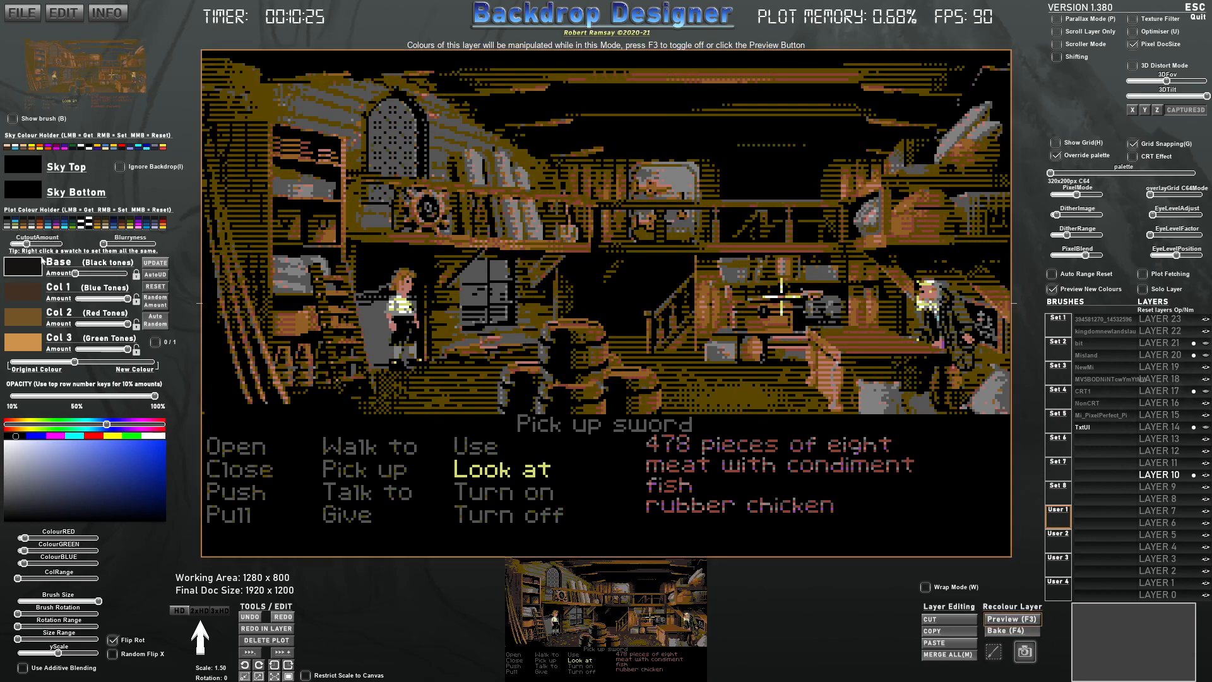
Step: Change the recolour's Col 3 (Green Tones) to a pale yellow
left_click(32, 342)
left_click_drag(105, 484, 27, 424)
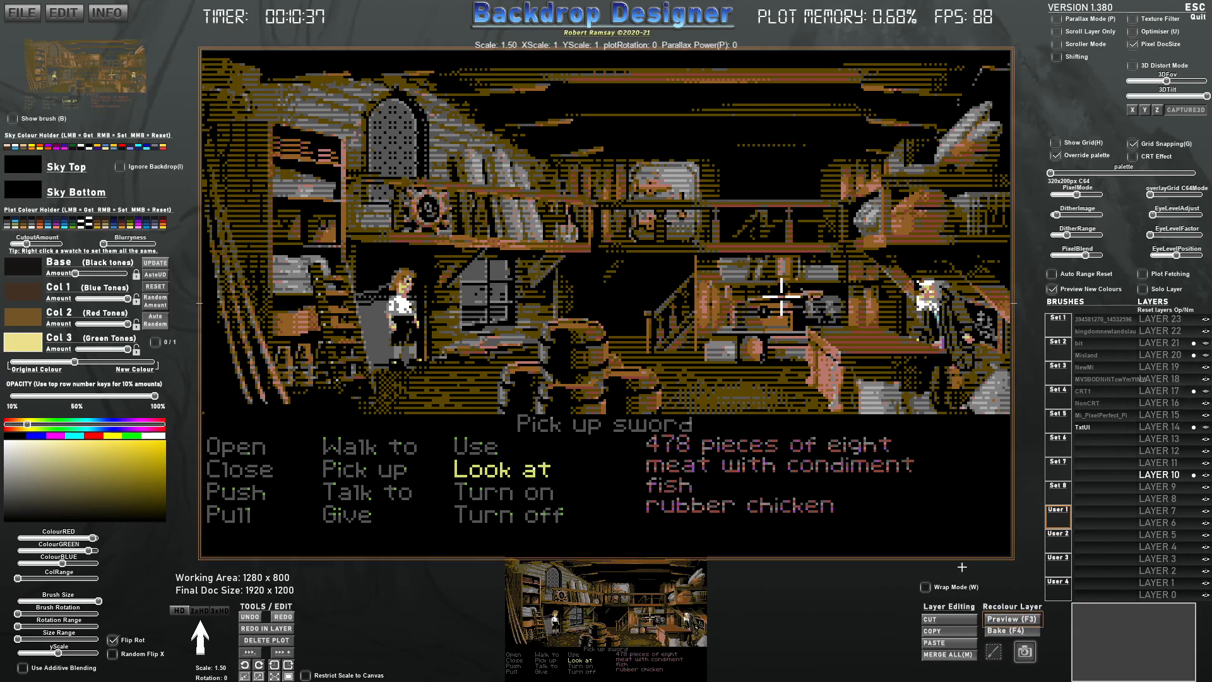
Step: Bake the recolour into Layer 10 and turn the brush display on
left_click(1033, 660)
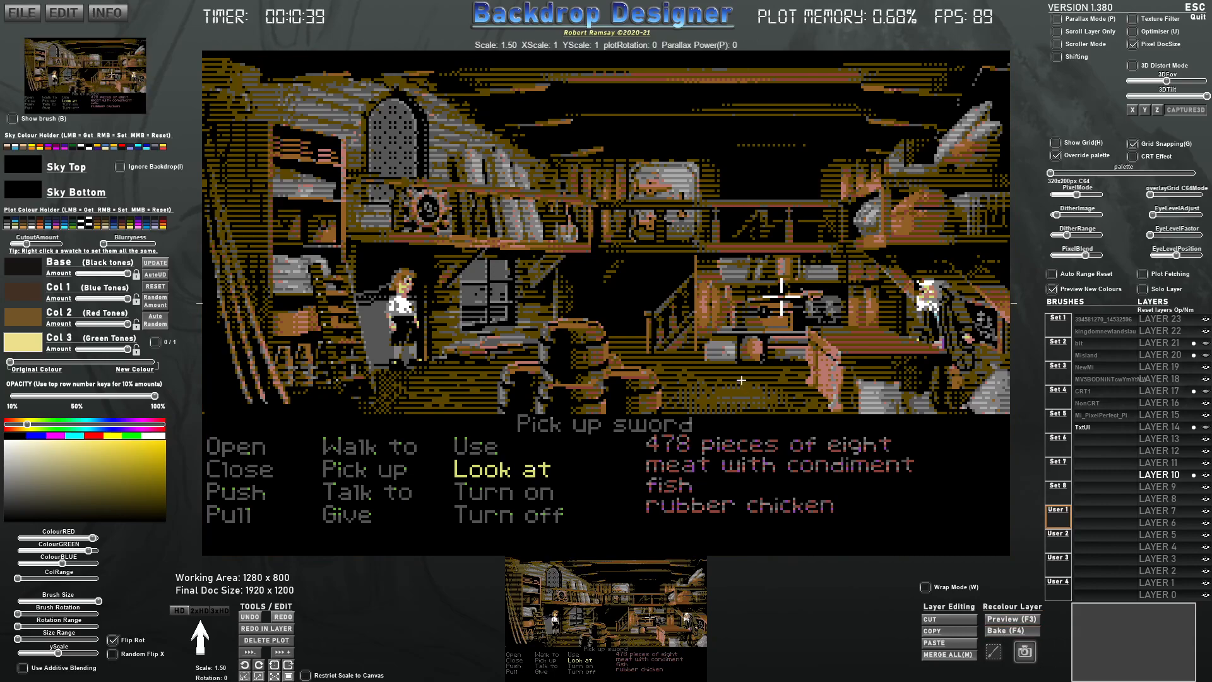
key("b")
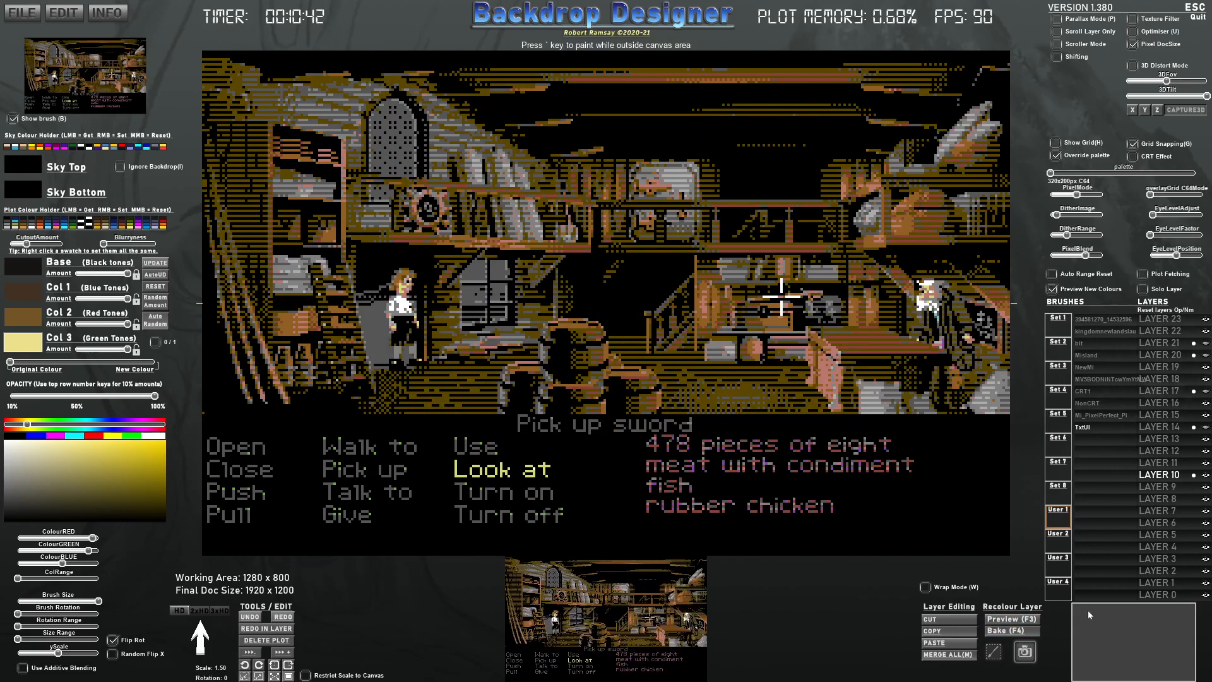
Step: With Layer 11 active, capture the verb and inventory text area below the scene as a new brush named textNew
left_click(1153, 462)
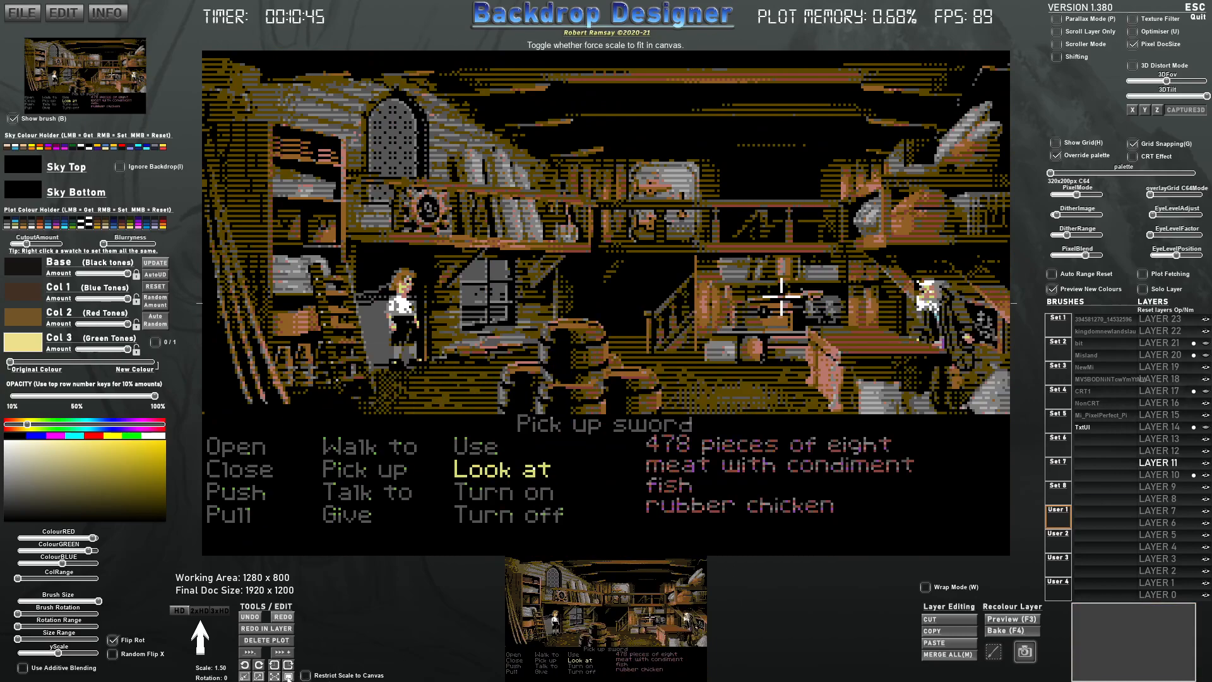
left_click(993, 651)
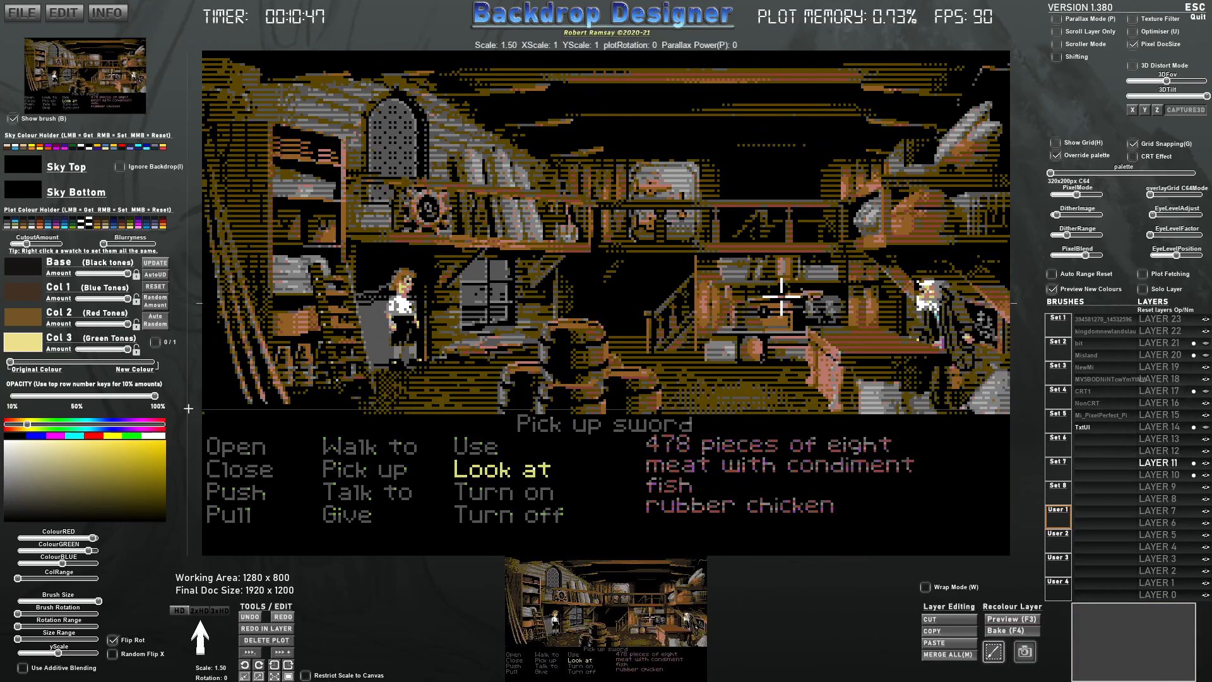
left_click_drag(200, 414, 1012, 600)
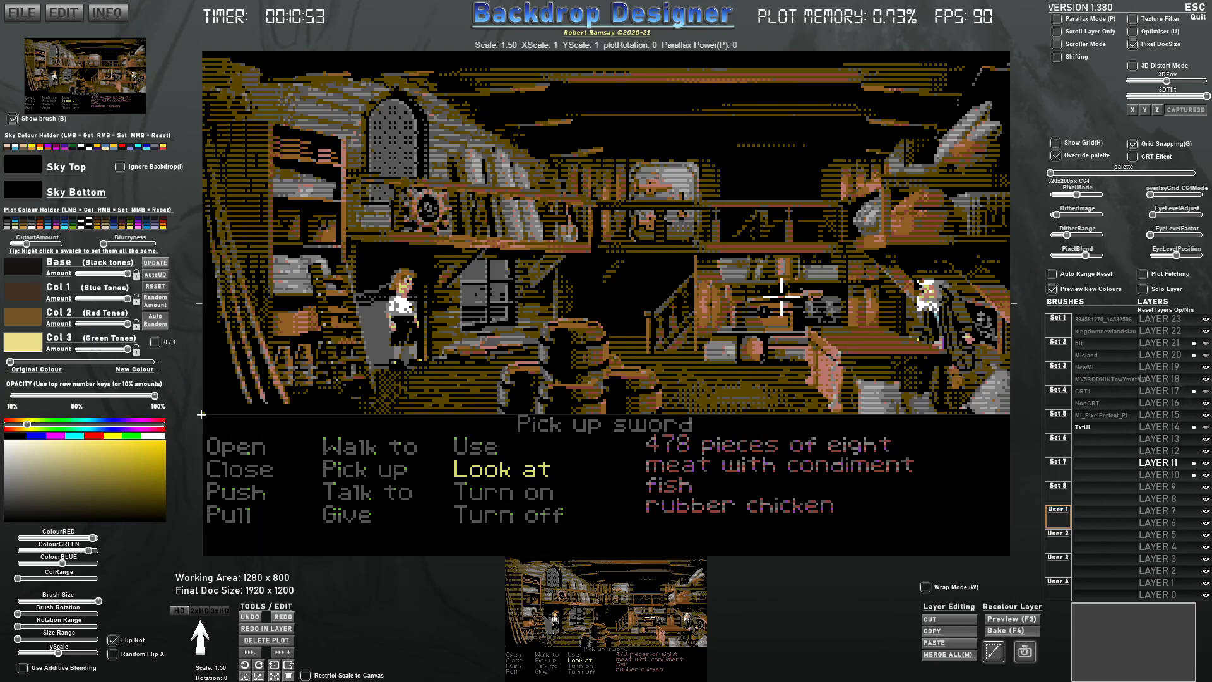
mouse_move(200, 414)
left_mouse_down()
mouse_move(1048, 556)
mouse_move(1017, 553)
left_mouse_up()
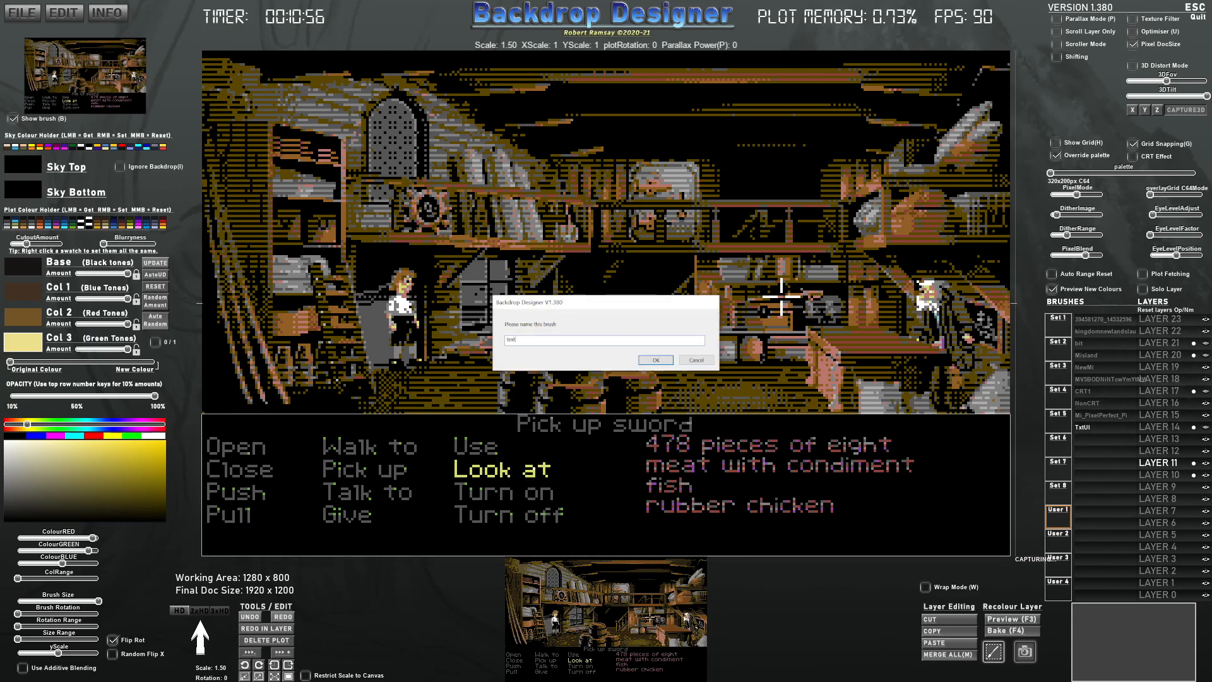
key("Return")
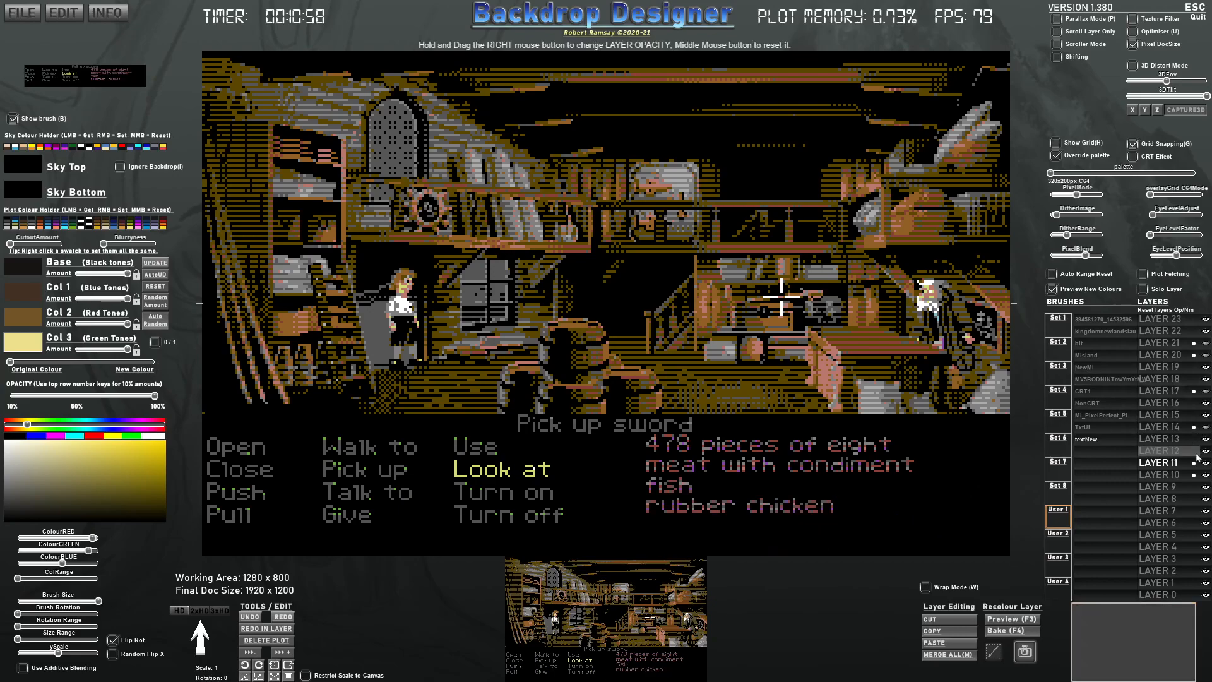
Step: Switch the visibility of Layers 17, 21 and 20 so Layer 20's artwork shows, and lower the PixelMode to near its minimum
left_click(1206, 392)
left_click(1207, 343)
left_click(1207, 355)
left_click_drag(1077, 194, 1058, 195)
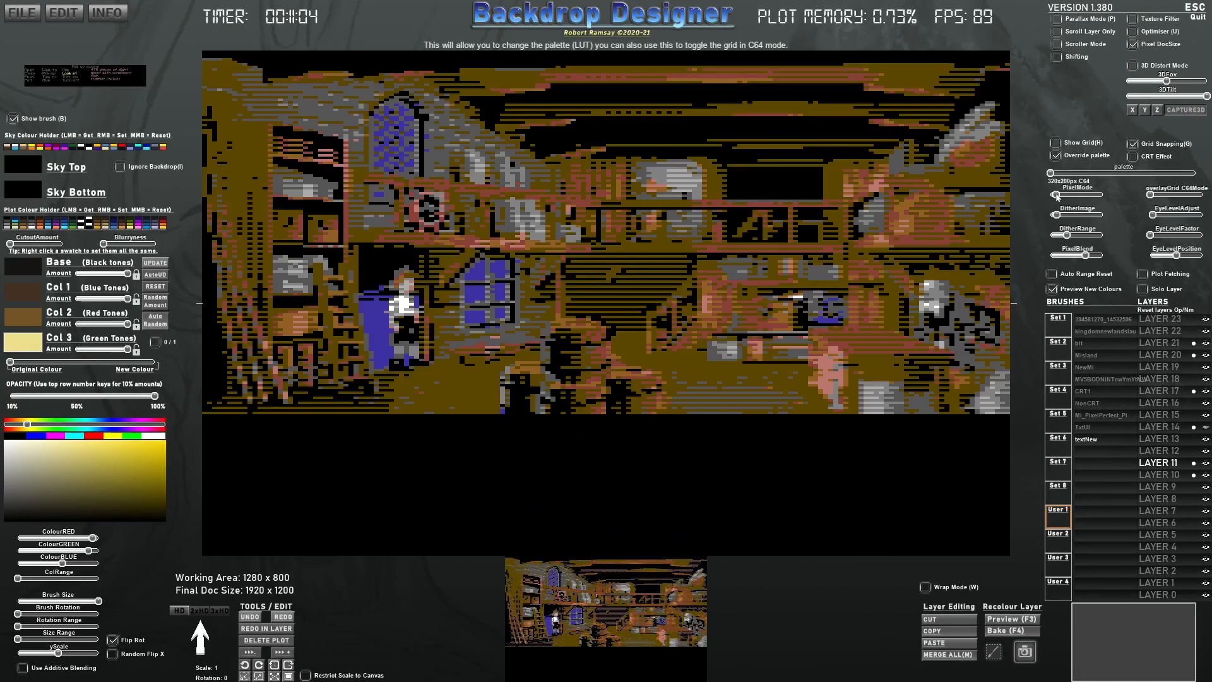
Step: Show Layer 21 with PixelMode raised to about the middle and DitherImage and DitherRange reduced to their minimum
left_click(1205, 343)
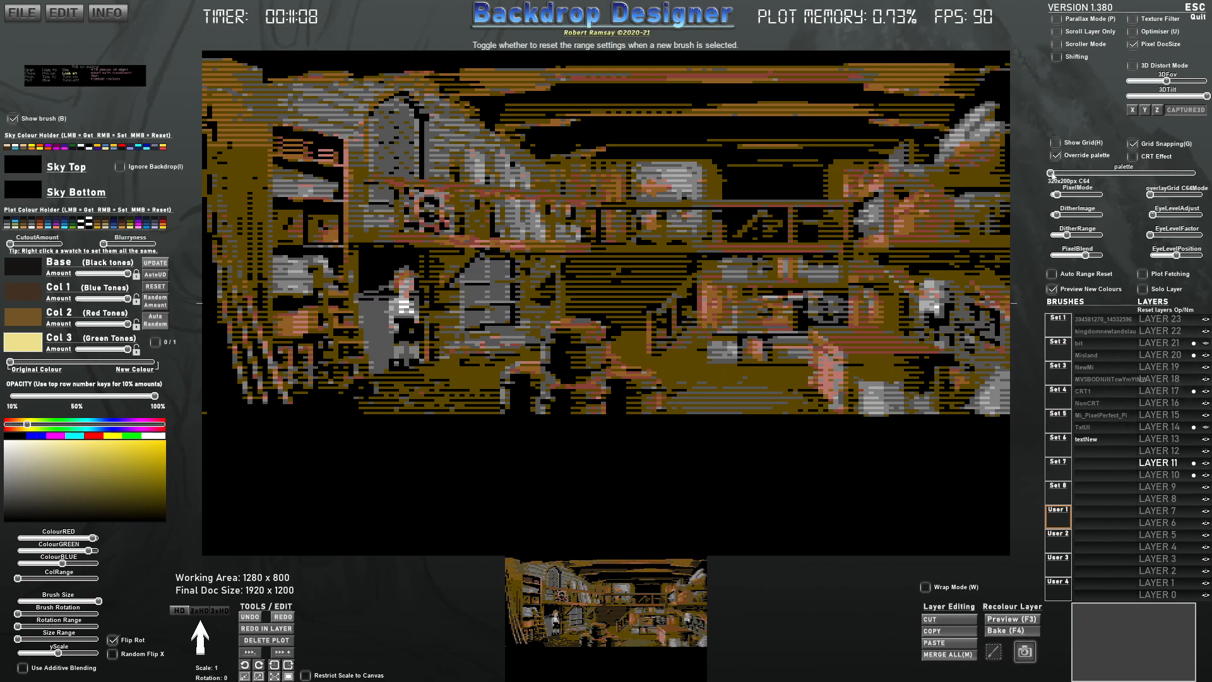
left_click_drag(1060, 196, 1078, 197)
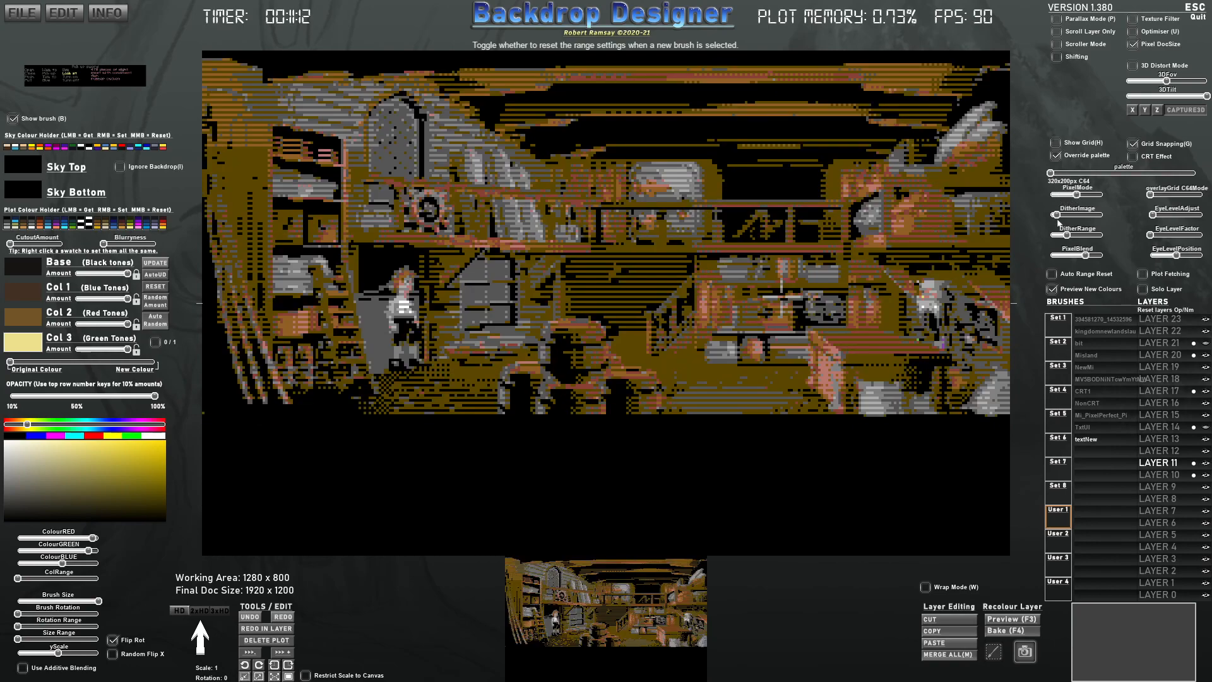
left_click_drag(1066, 215, 1045, 236)
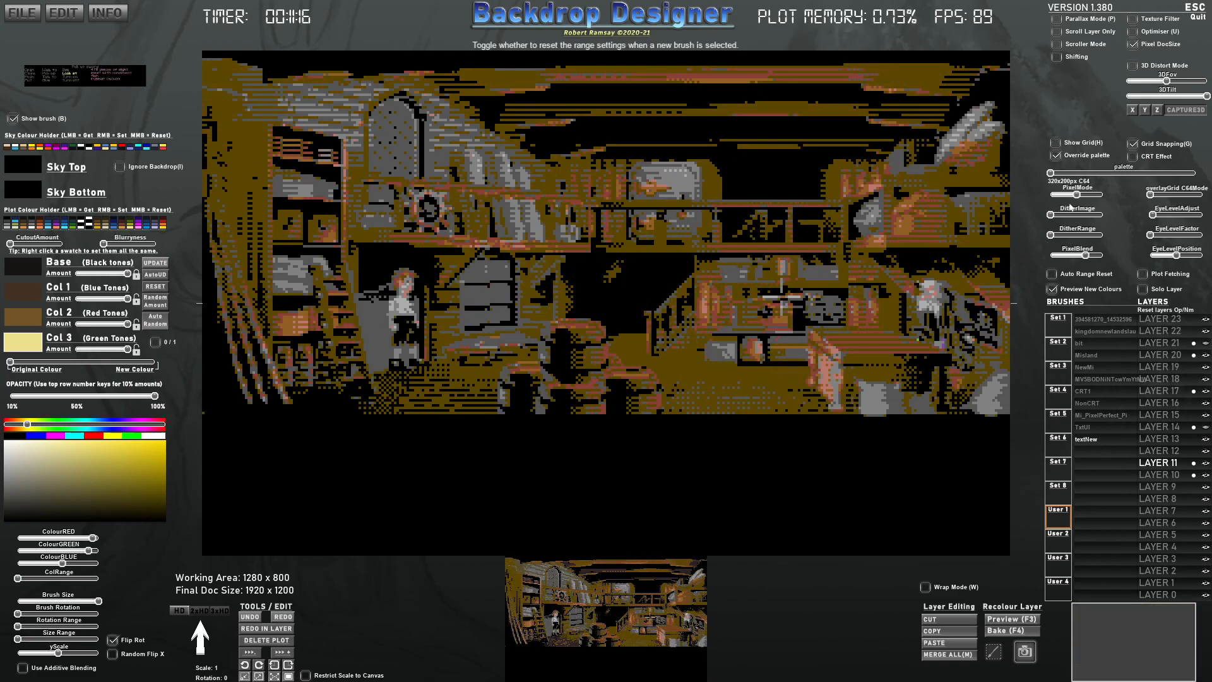
Step: Hide Layer 21 to compare it with Layer 20's artwork, and switch Layer 20 off and on again
left_click(1206, 346)
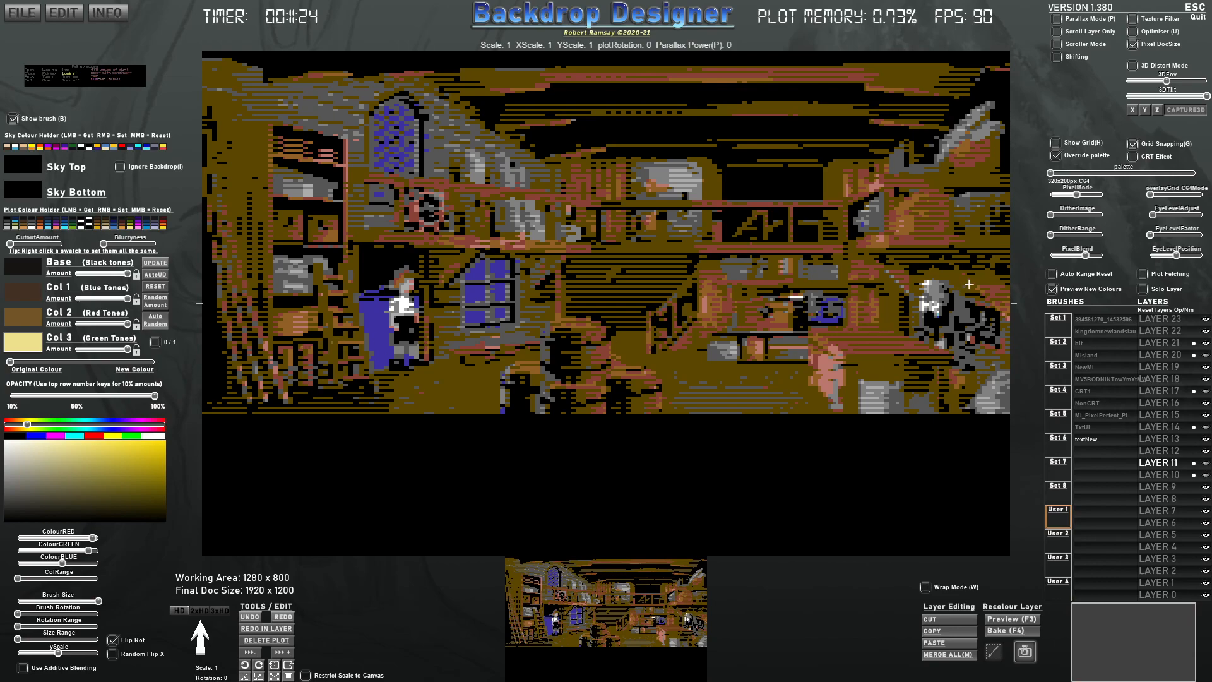
left_click(1205, 355)
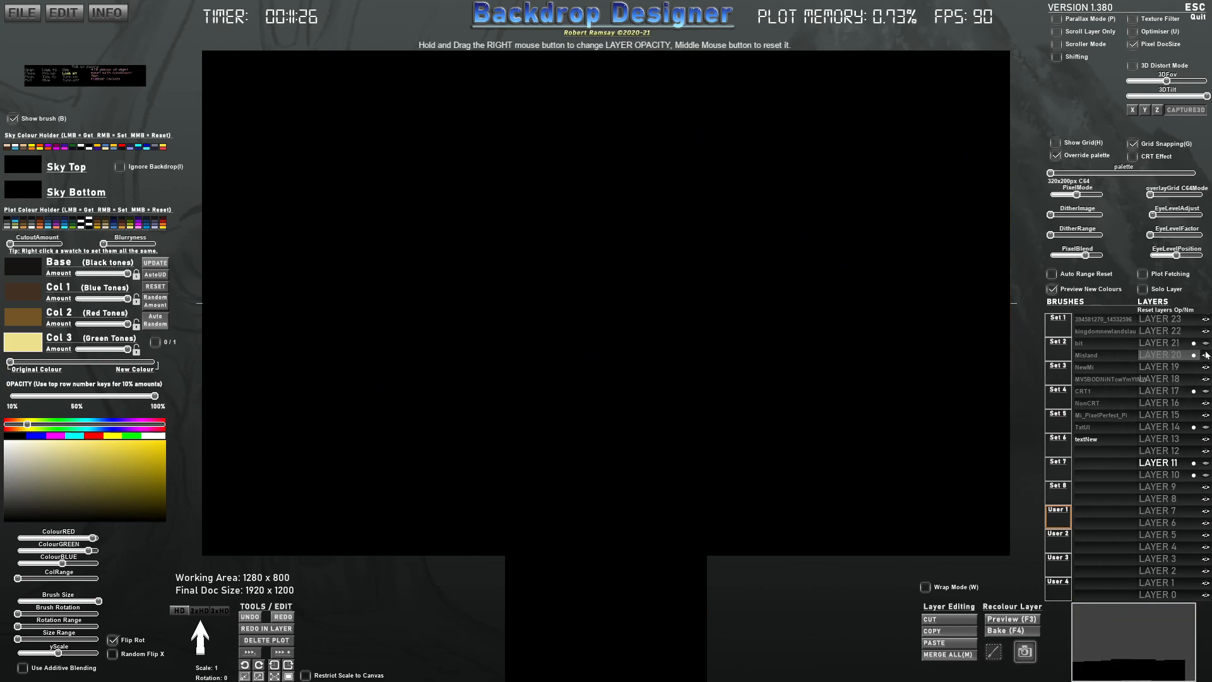
left_click(1205, 354)
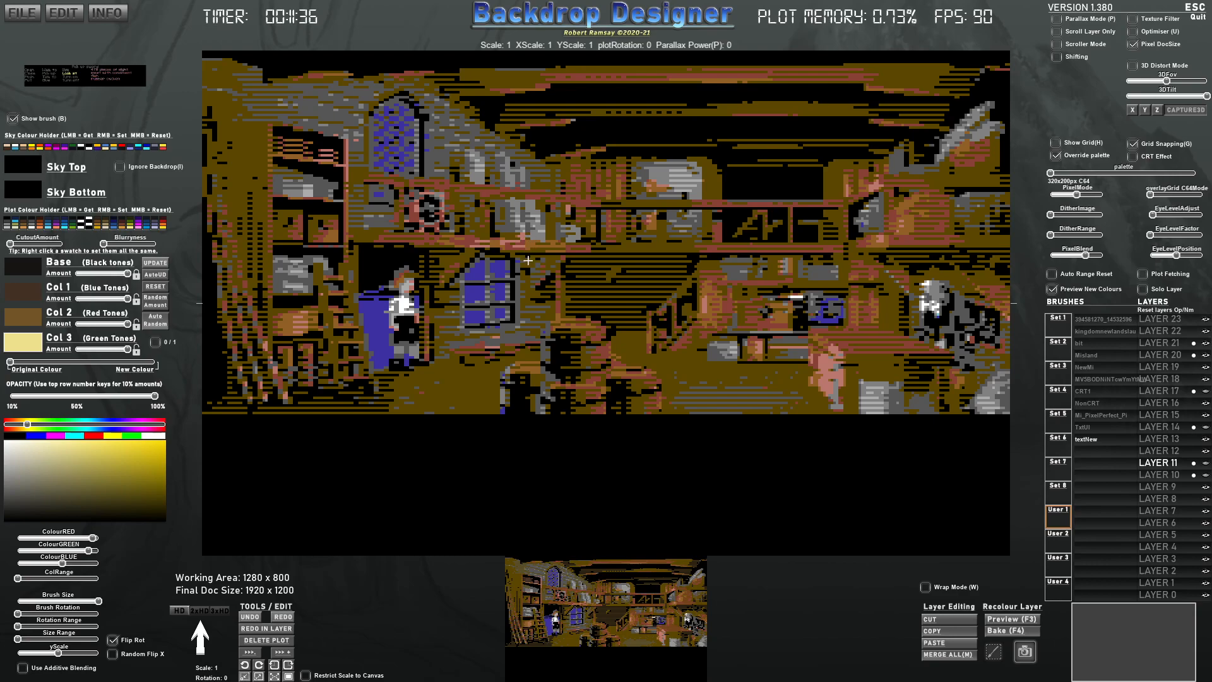
Step: Bring up the Windows taskbar and app list over the canvas
key("super")
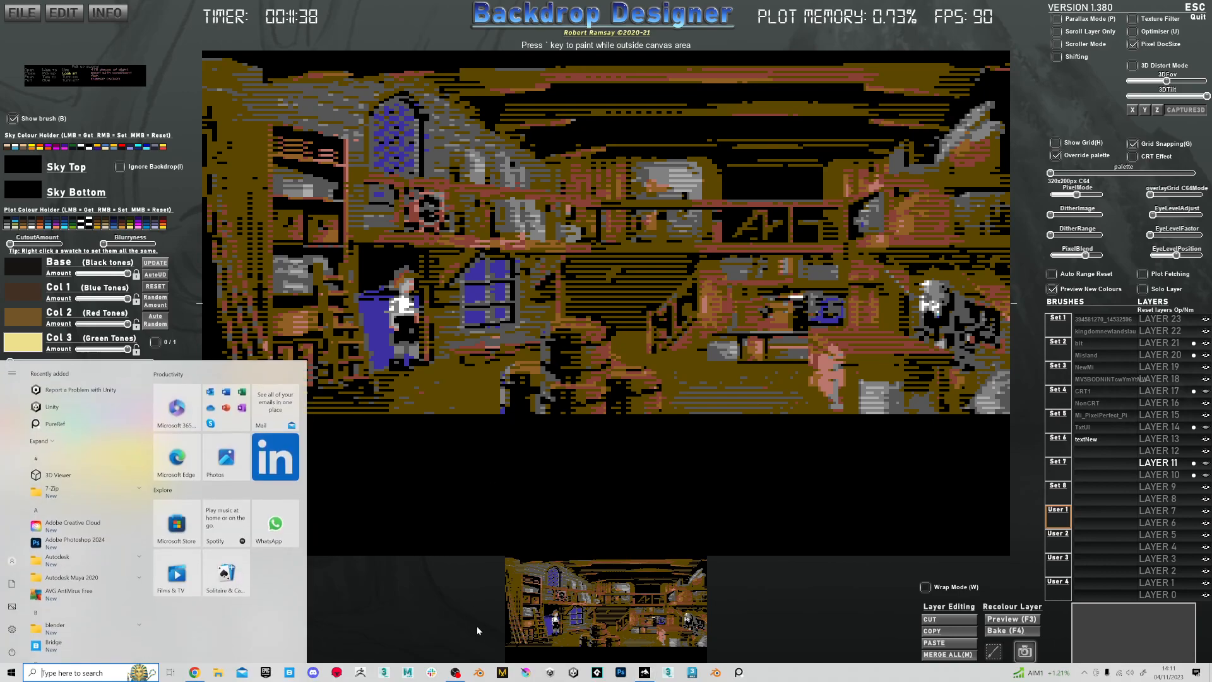